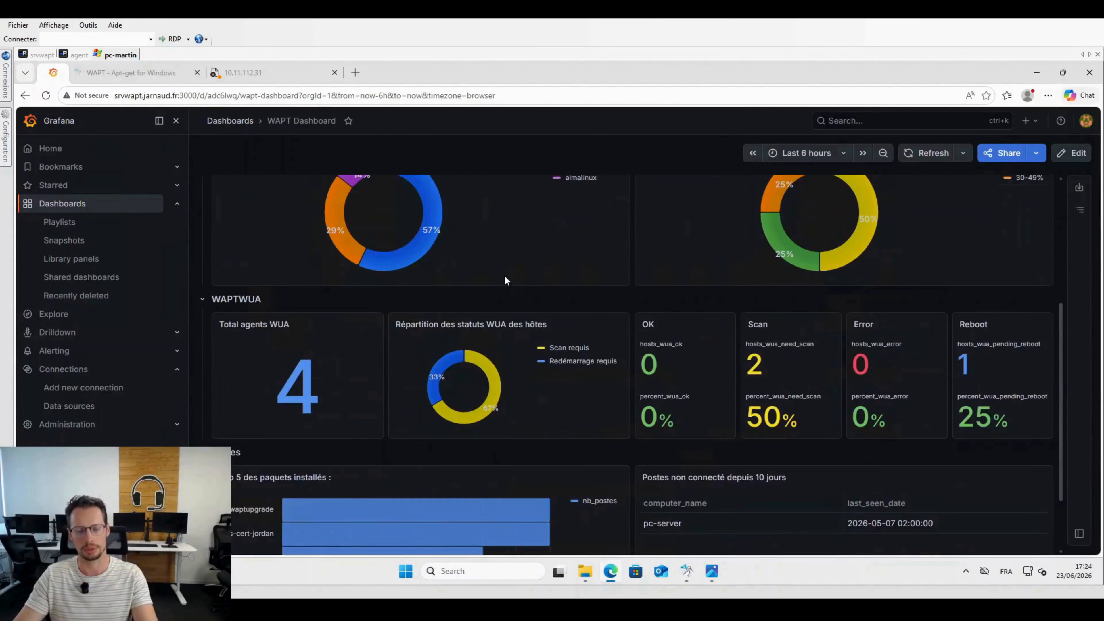
Step: Look over the WAPT Dashboard in Grafana, including the host status, operating system, disk space and WAPTWUA panels
scroll(504, 276, "up", 3)
scroll(504, 275, "up", 2)
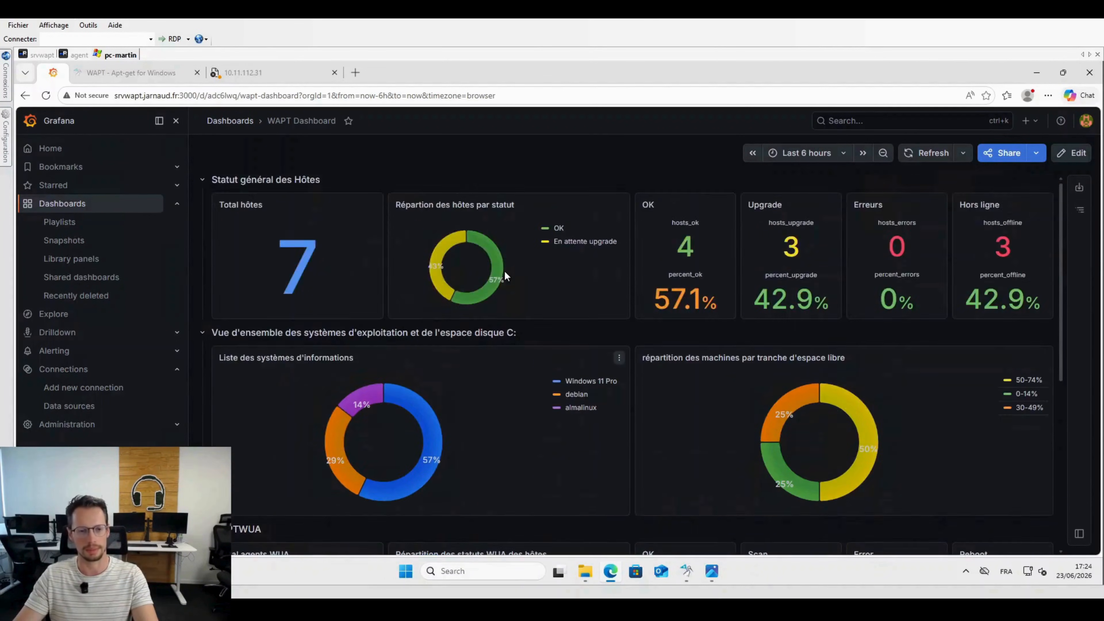
scroll(505, 277, "down", 6)
scroll(531, 301, "up", 6)
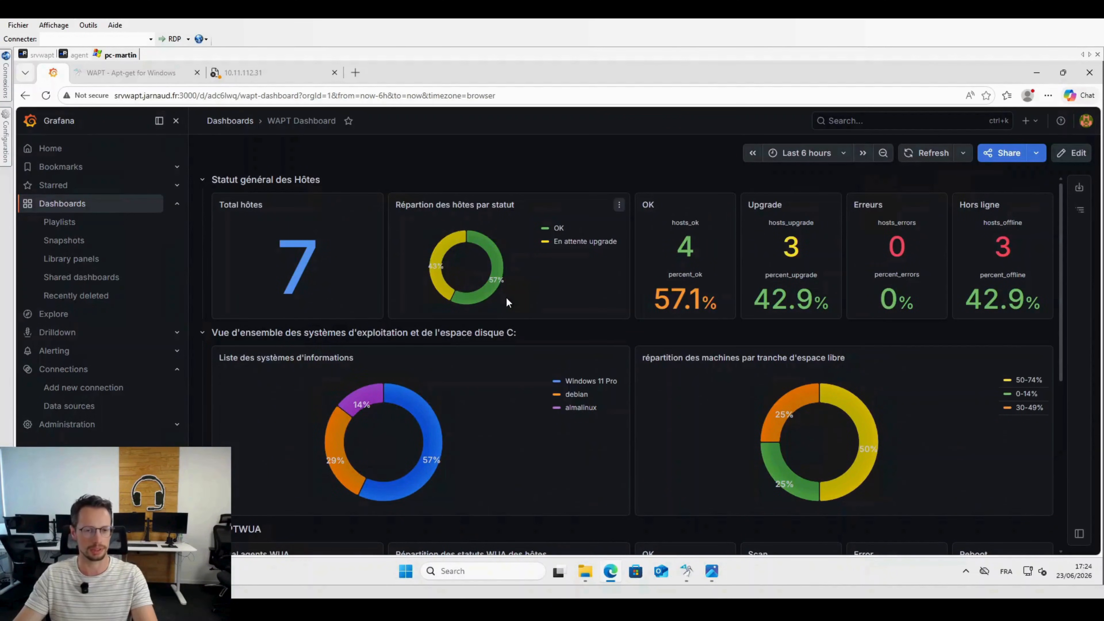
scroll(506, 298, "up", 1)
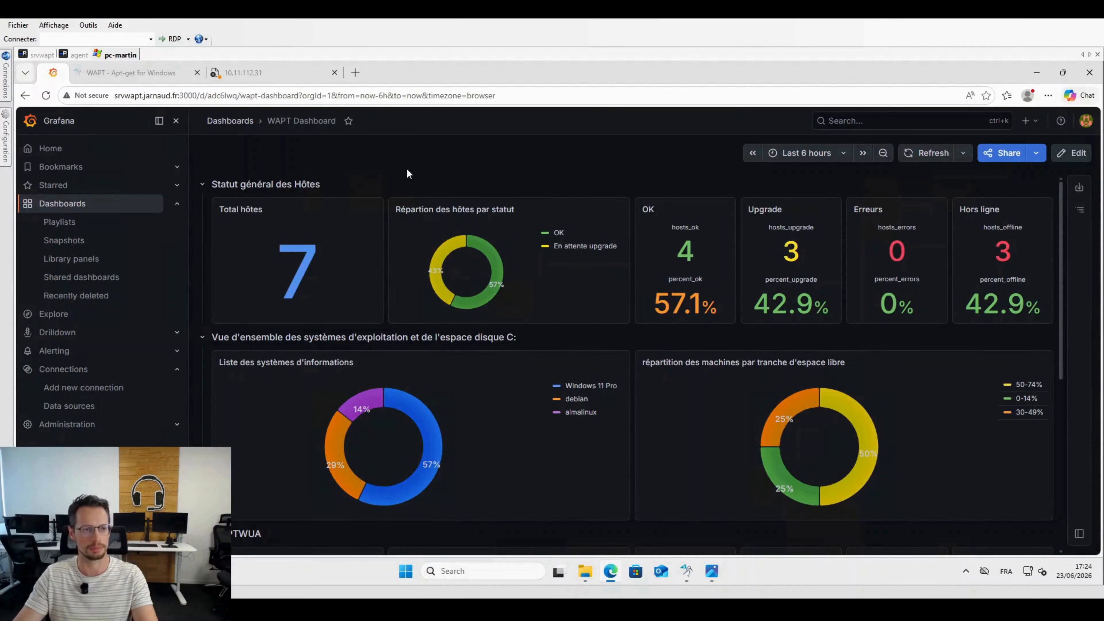
Step: Look at the WAPT console in the agent session and the terminal in the srvwapt session
left_click(79, 56)
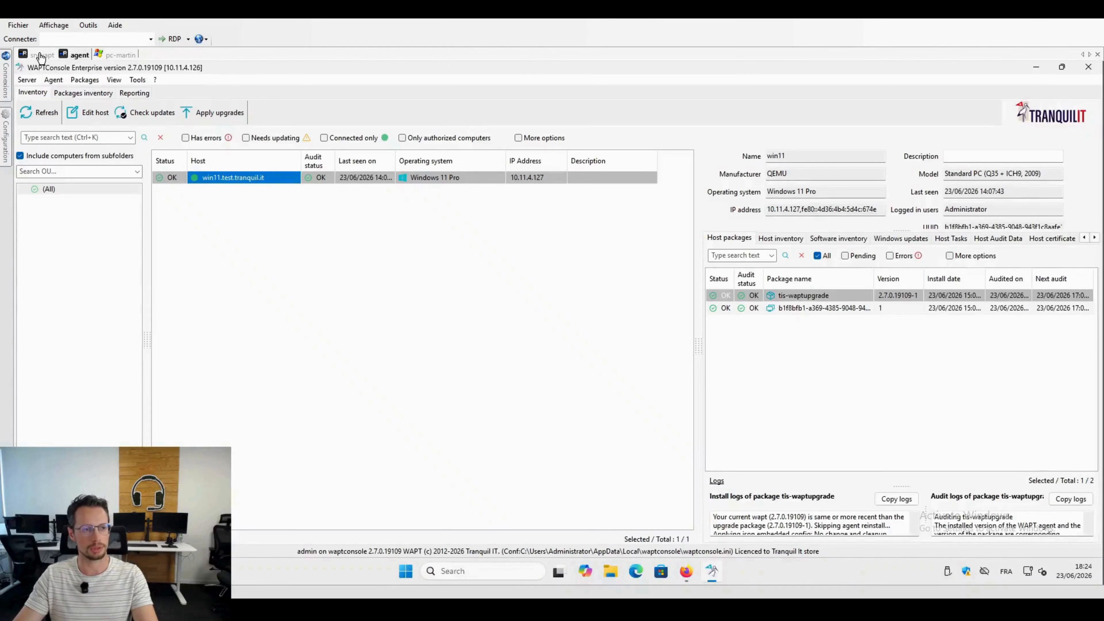
left_click(41, 55)
left_click(79, 55)
left_click(44, 58)
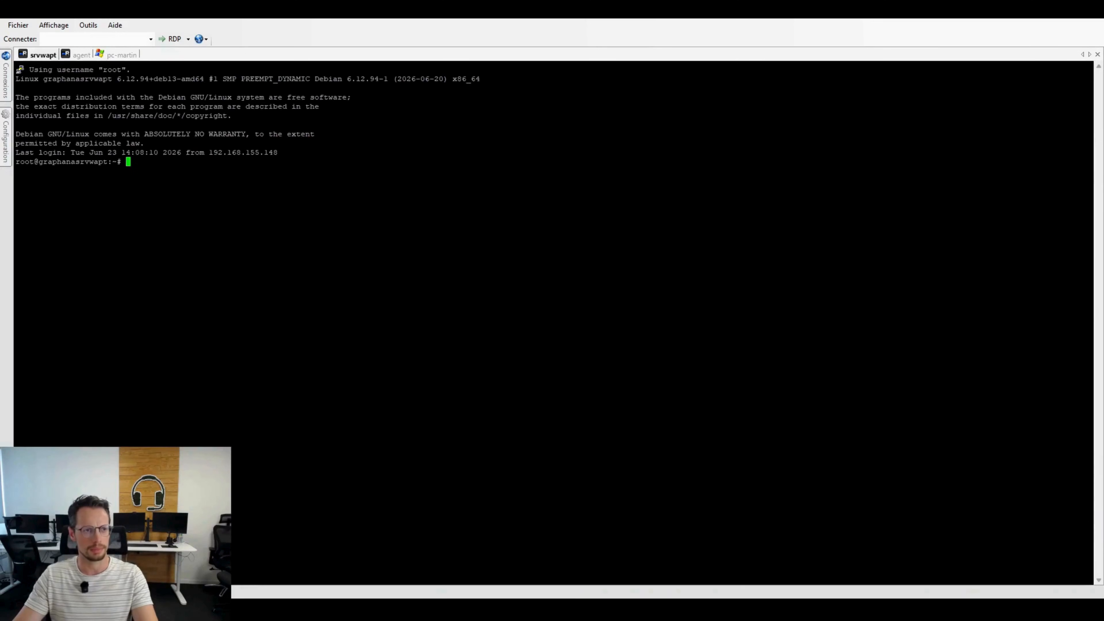
Step: In Firefox on the agent session, open the IT-Connect Grafana article, dismiss the advert and go to the Installation commands
left_click(79, 55)
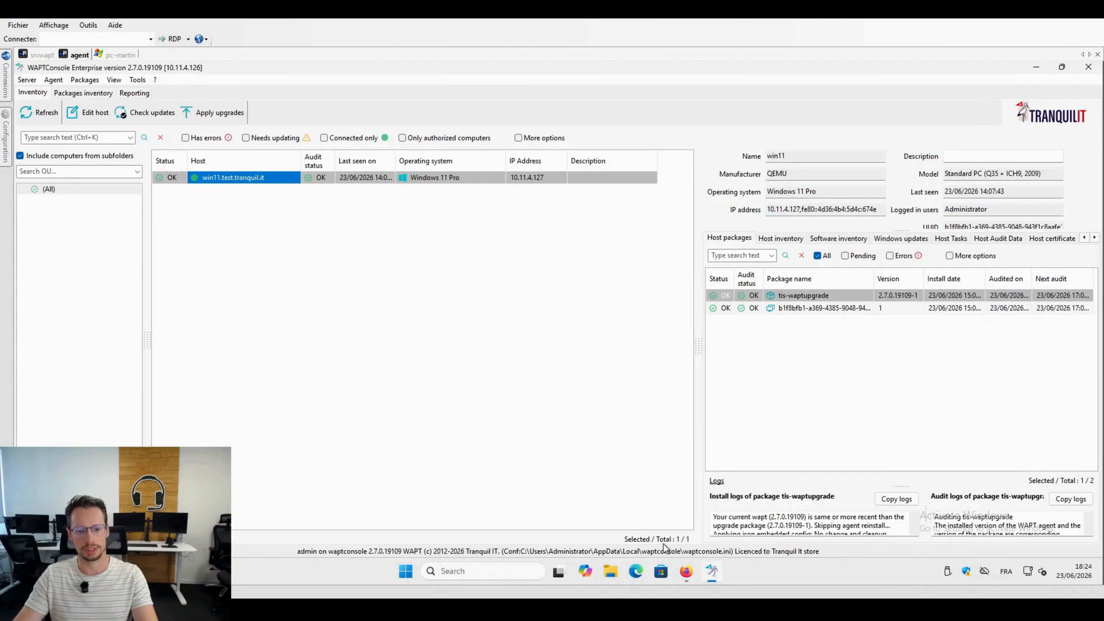
left_click(686, 571)
left_click(344, 71)
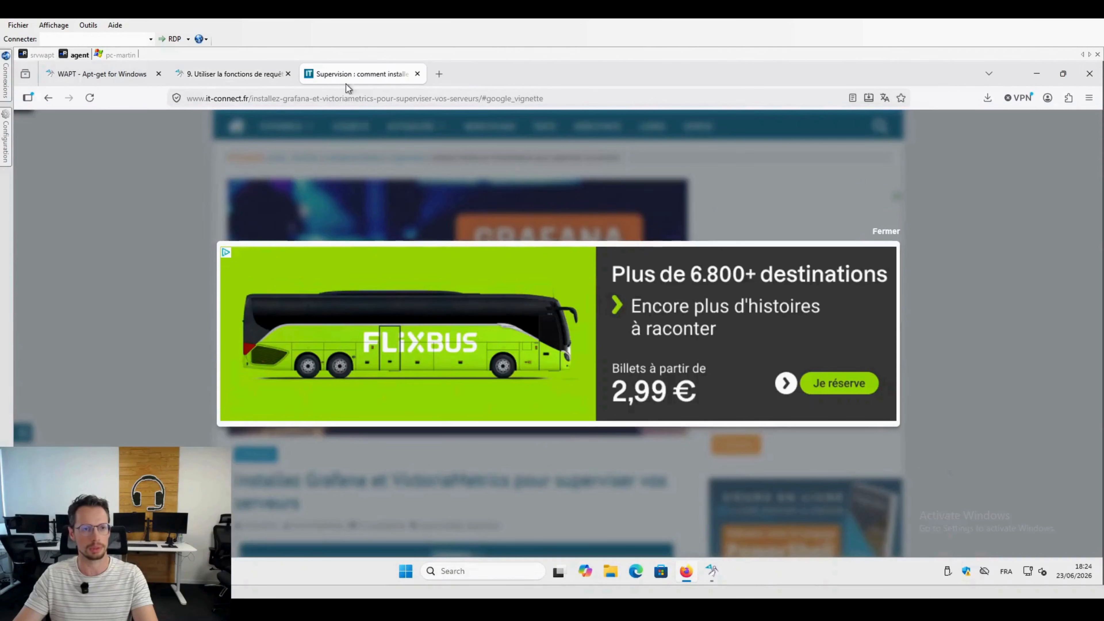
left_click(874, 234)
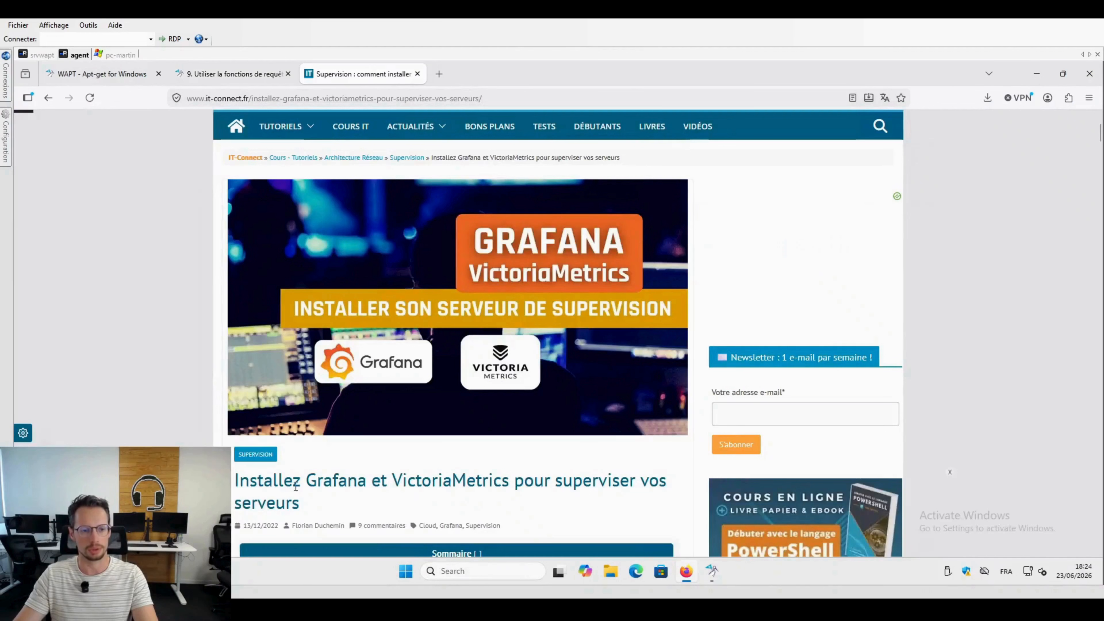
left_click_drag(293, 481, 371, 480)
scroll(425, 390, "down", 15)
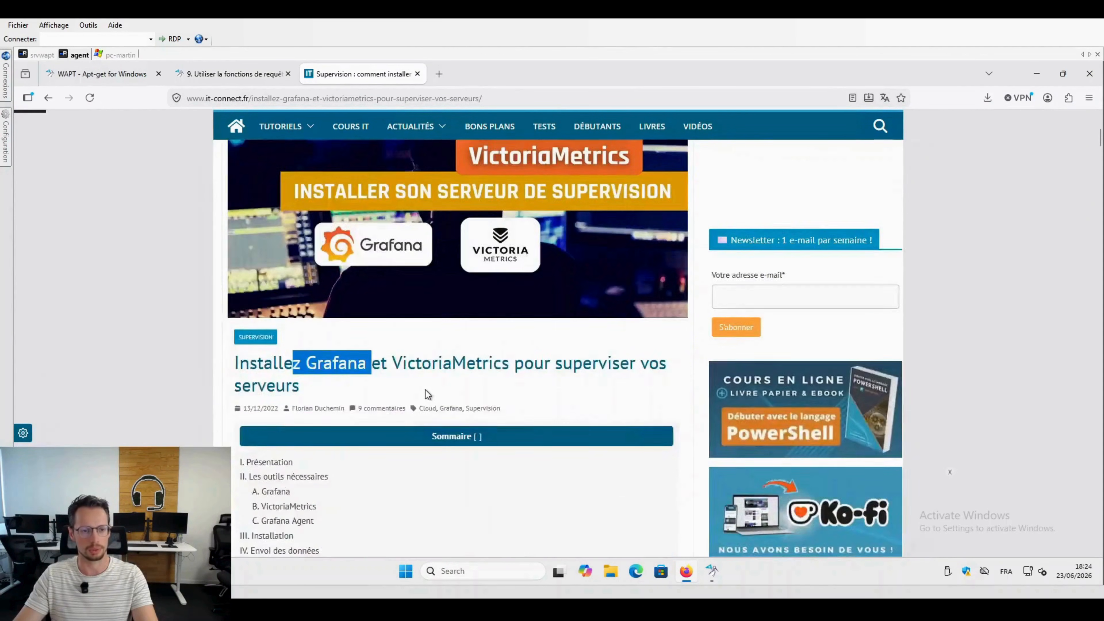
scroll(426, 382, "down", 12)
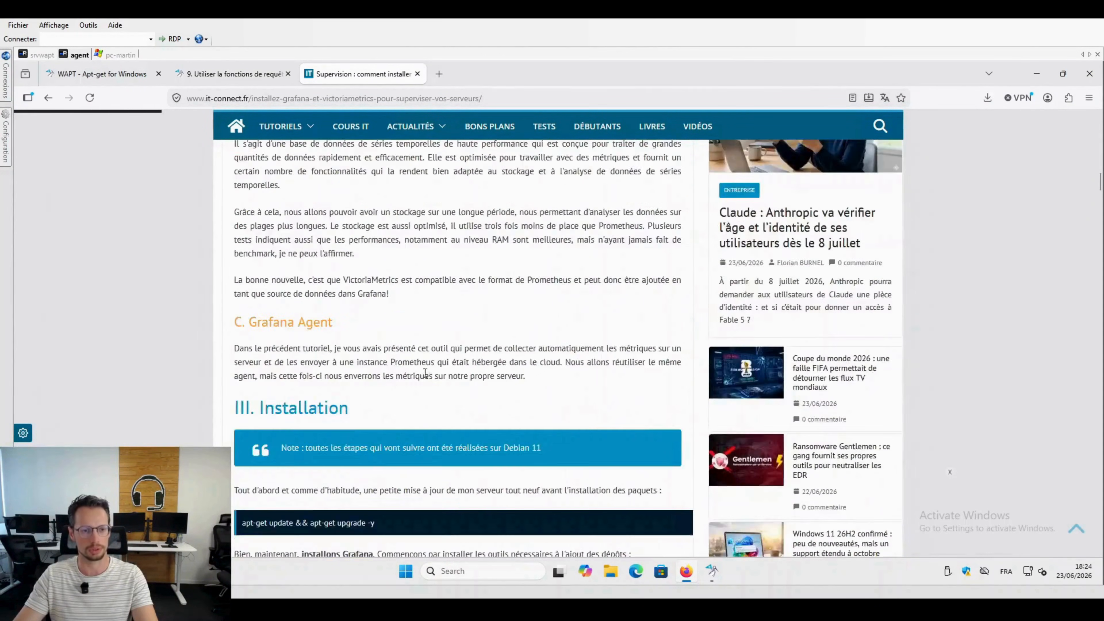
scroll(422, 355, "down", 1)
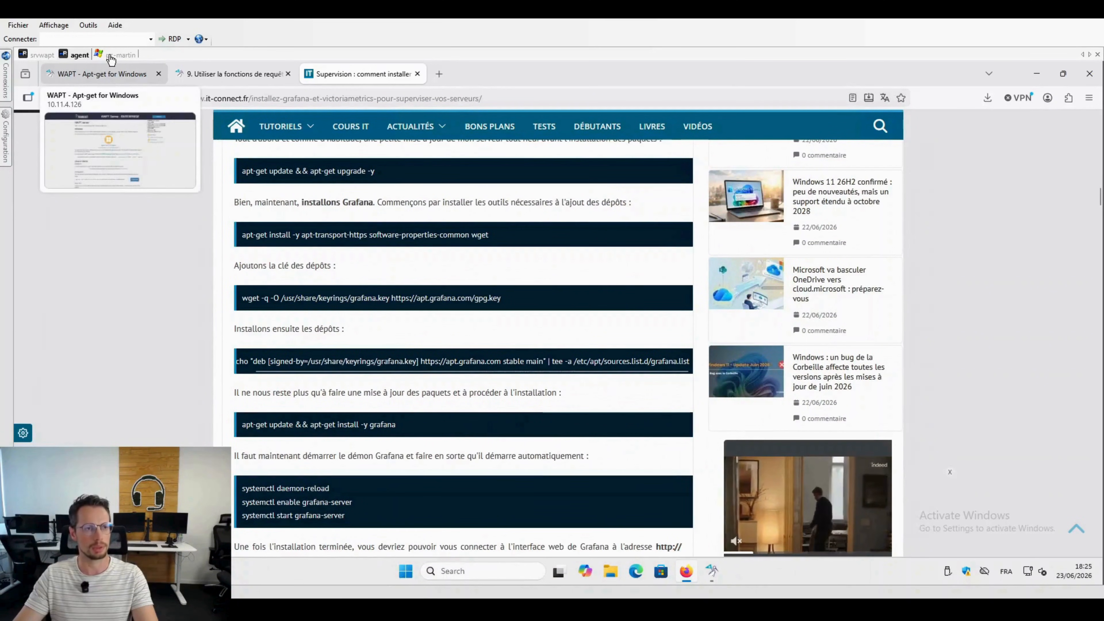
Step: Consult section 9.6 of the WAPT documentation on connecting with a PostgreSQL client, and return to the Grafana article
left_click(233, 73)
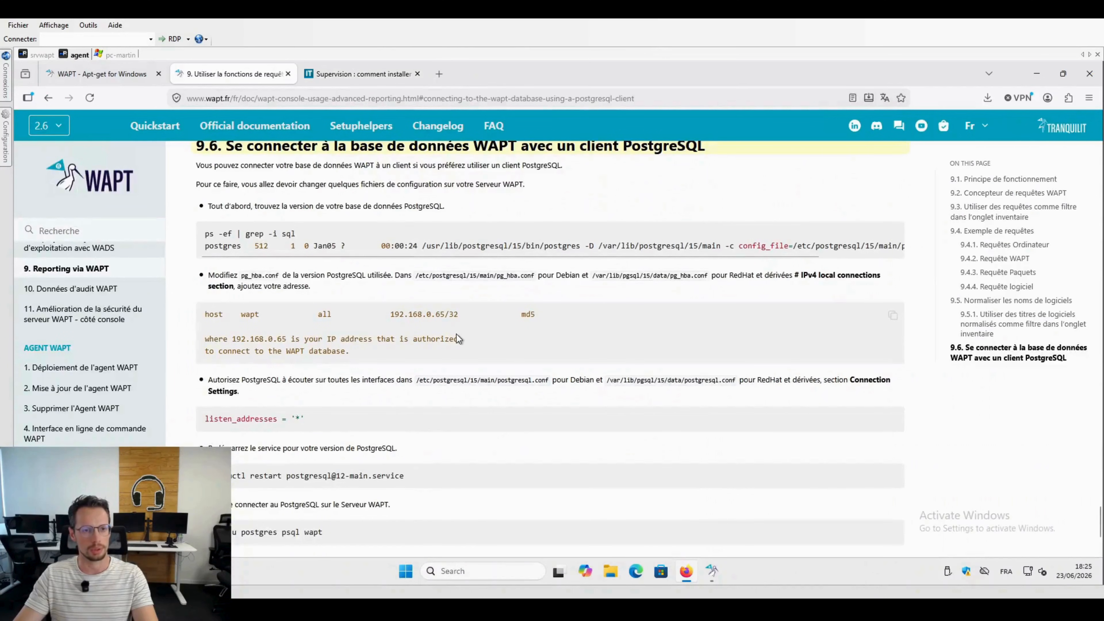
left_click_drag(297, 146, 697, 145)
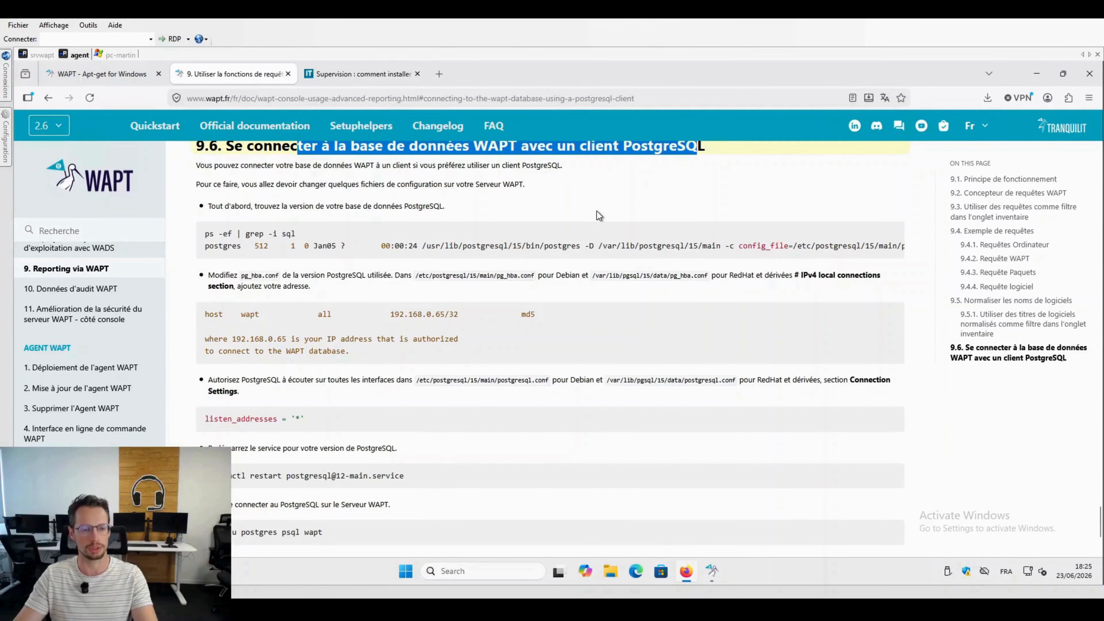
left_click(334, 74)
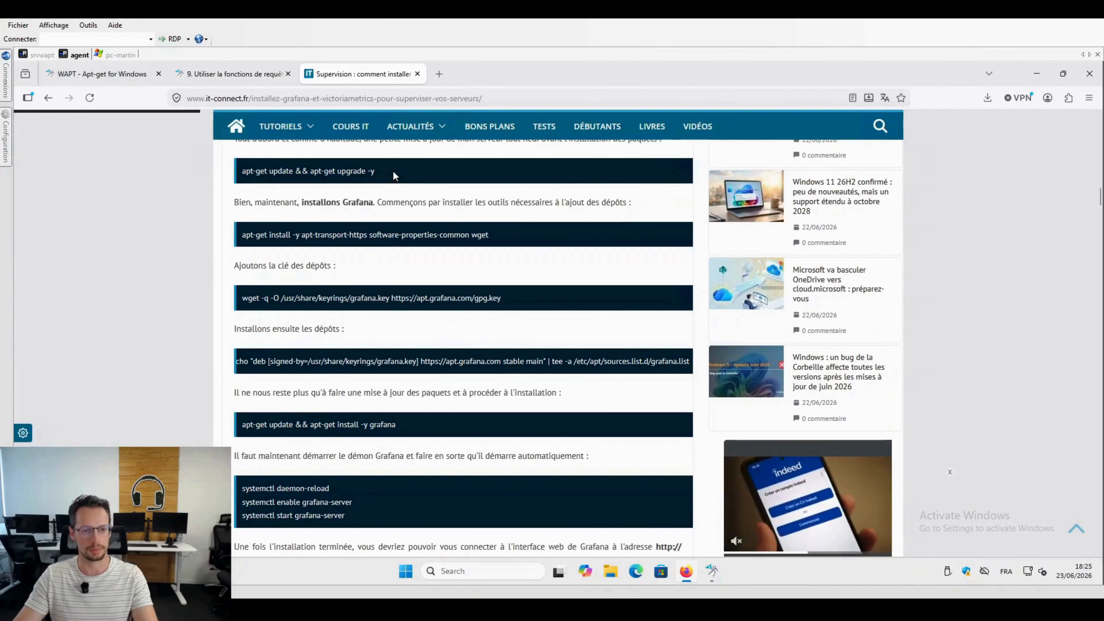
Step: Copy the article's "apt-get update && apt-get upgrade -y" command and run it in the srvwapt terminal
left_click_drag(374, 170, 232, 173)
key("ctrl+c")
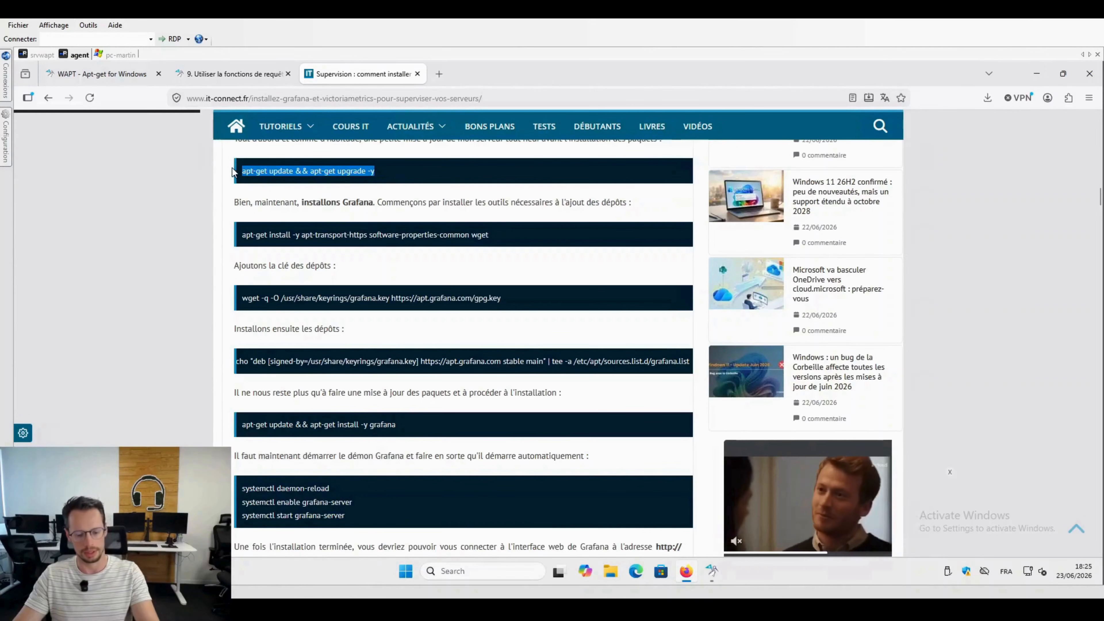
left_click(38, 56)
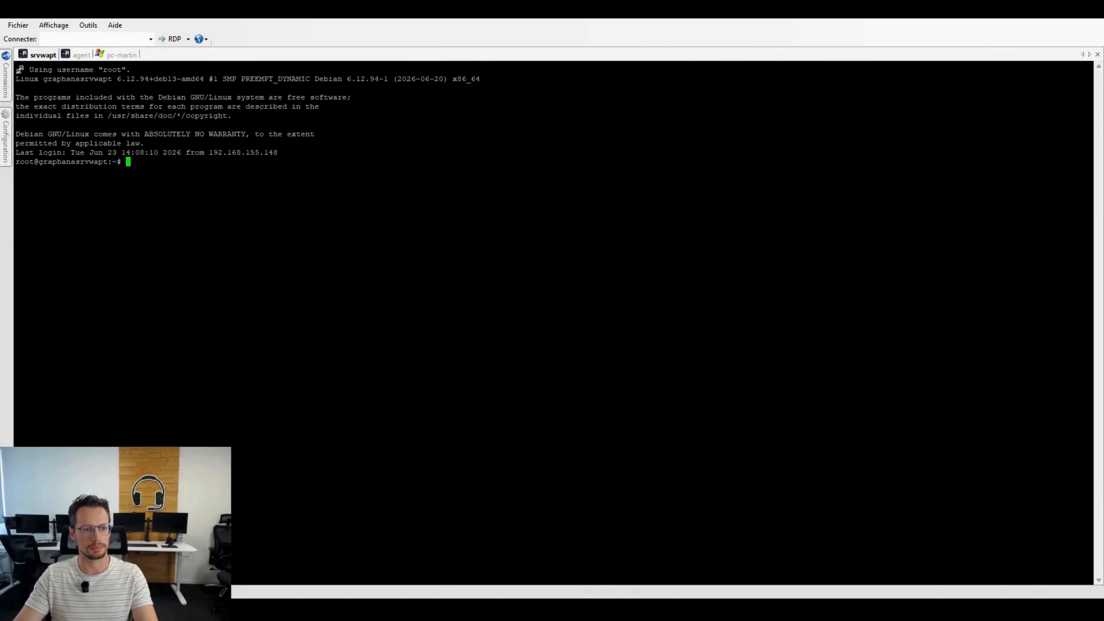
key("shift+Insert")
key("Return")
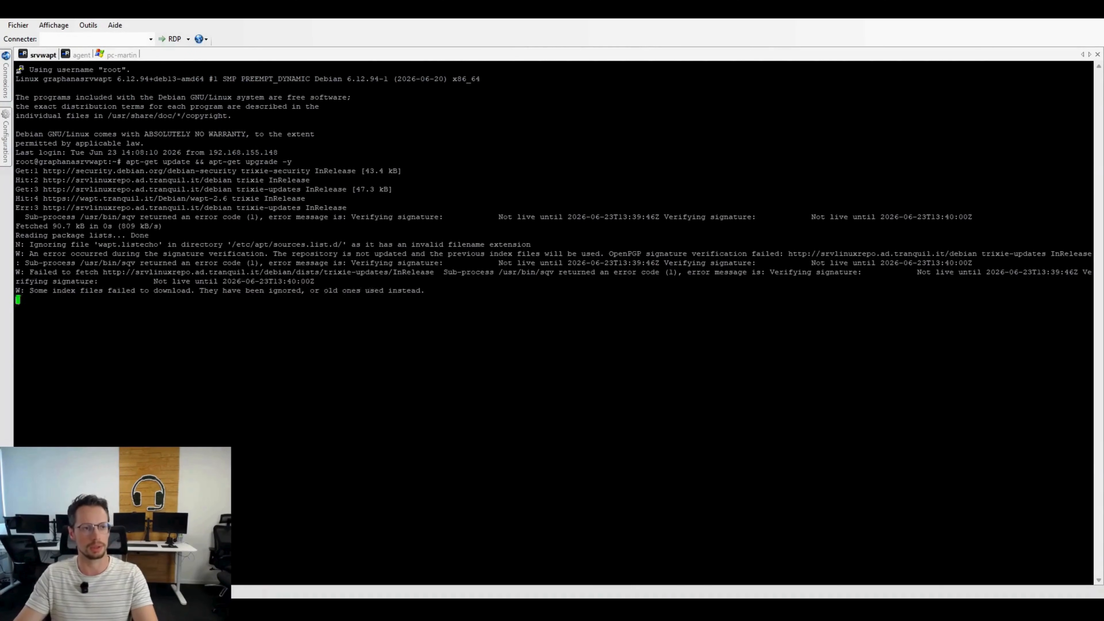
Step: Copy the article's prerequisites command and run "apt-get install -y apt-transport-https software-properties-common wget" on srvwapt
left_click(117, 56)
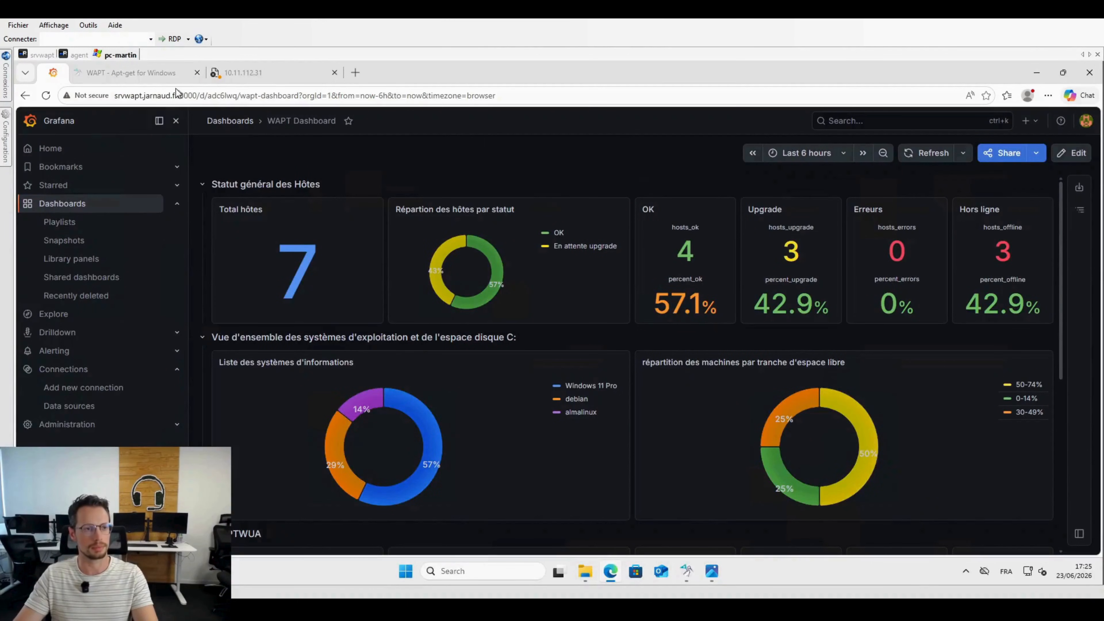
left_click(80, 56)
left_click_drag(511, 238, 234, 233)
right_click(271, 235)
left_click(309, 251)
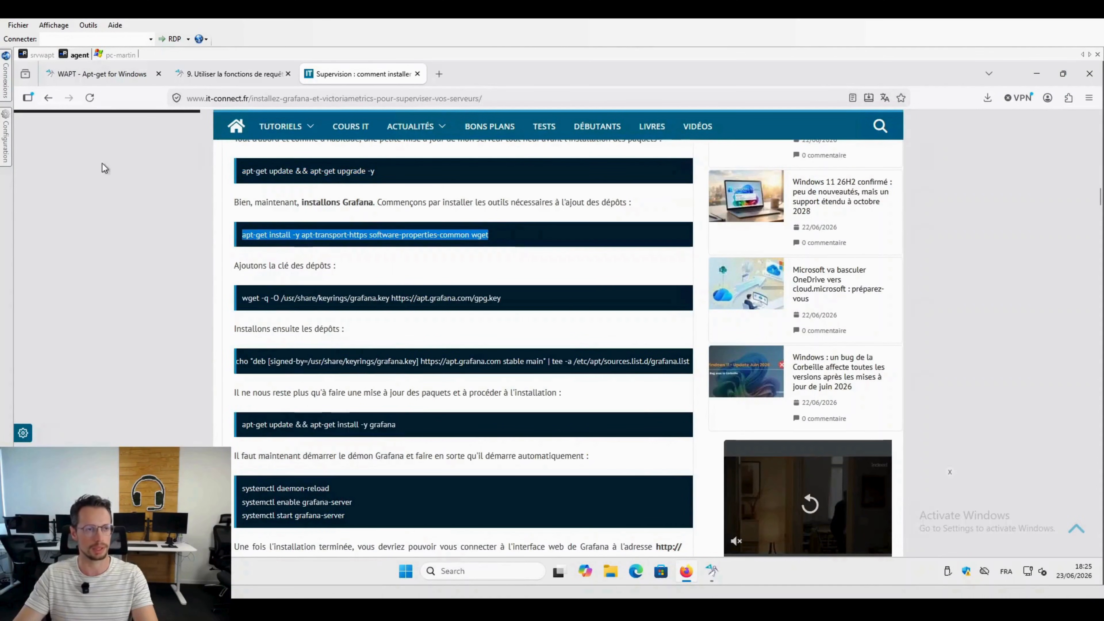
left_click(44, 55)
key("shift+Insert")
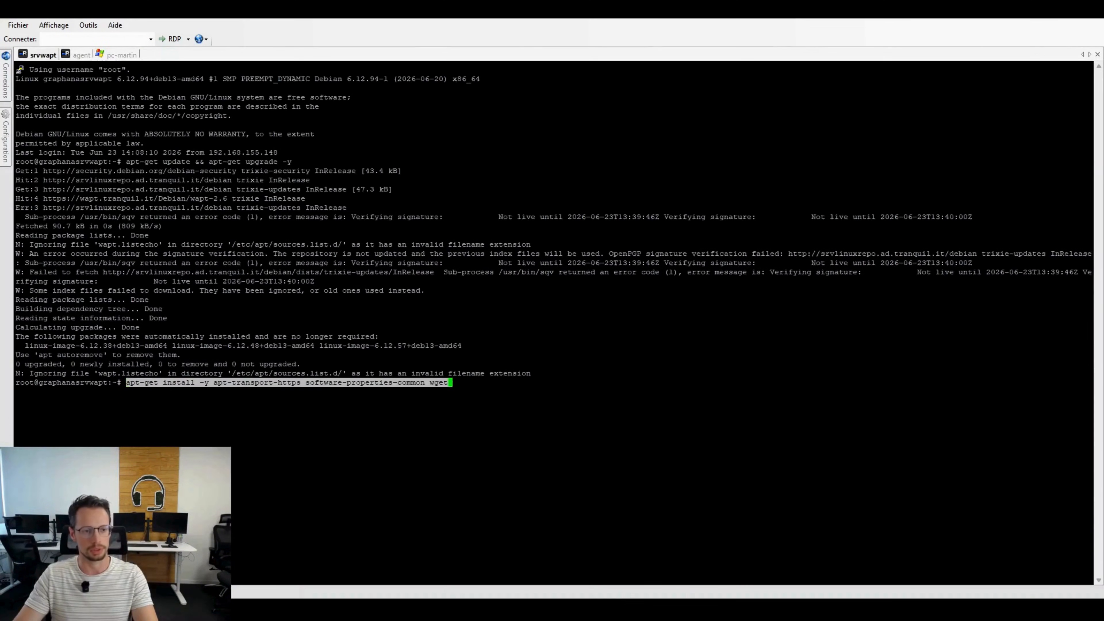
key("Return")
left_click(77, 55)
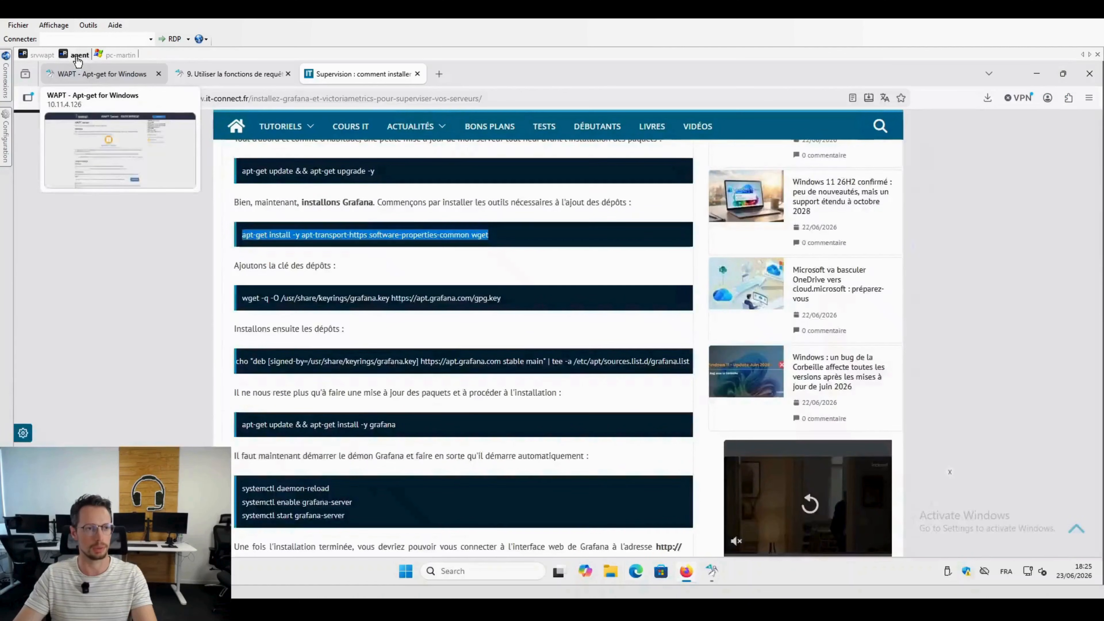
left_click_drag(505, 298, 242, 298)
right_click(282, 307)
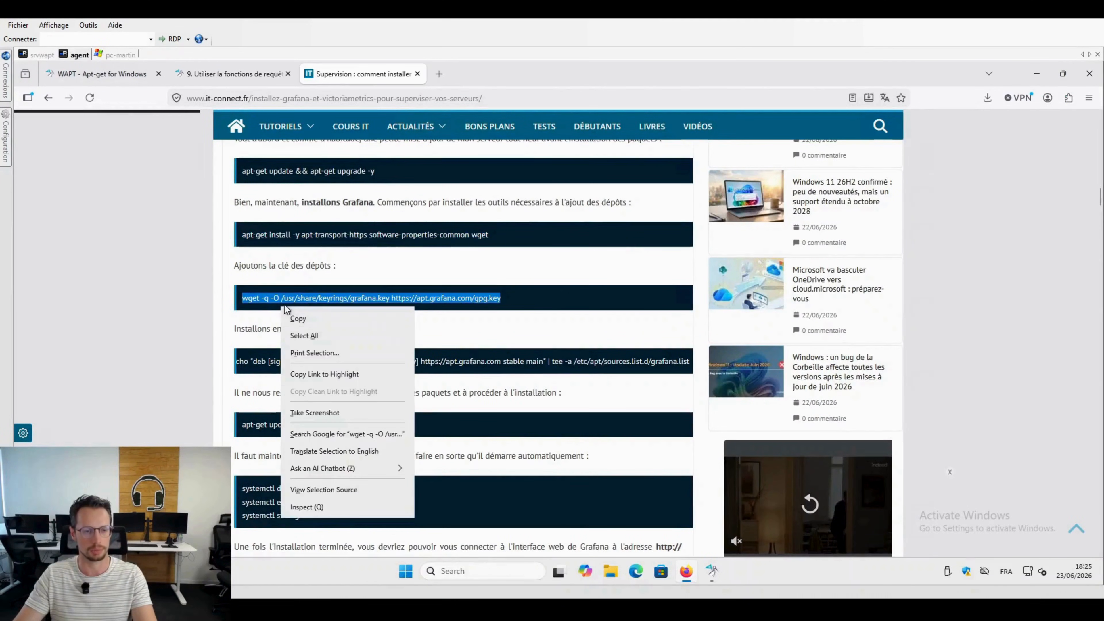
left_click(309, 324)
right_click(278, 300)
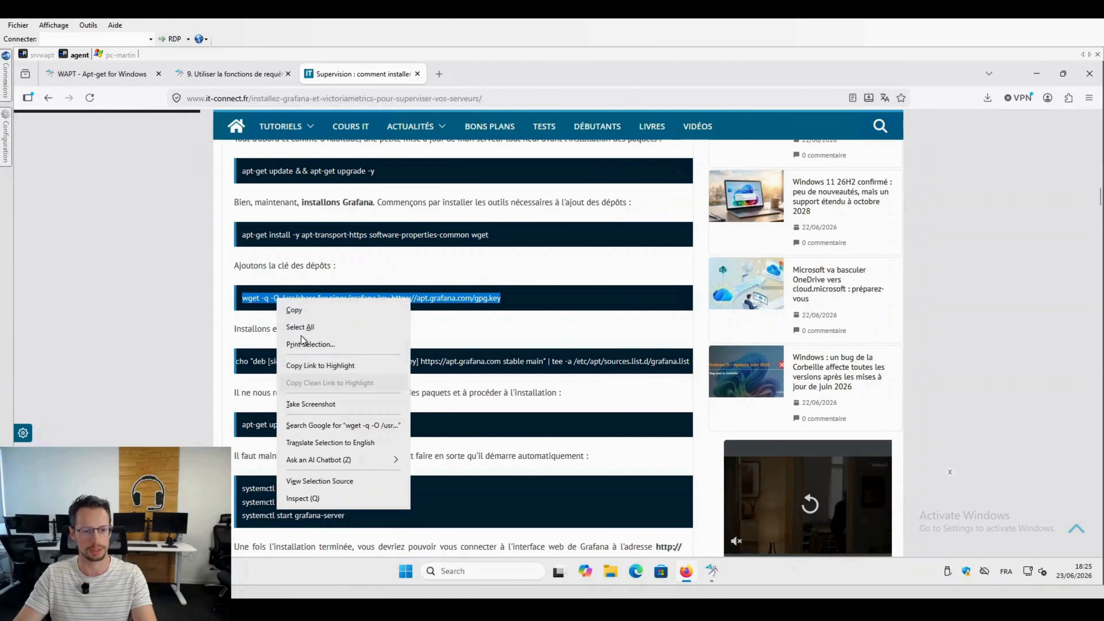
left_click(294, 309)
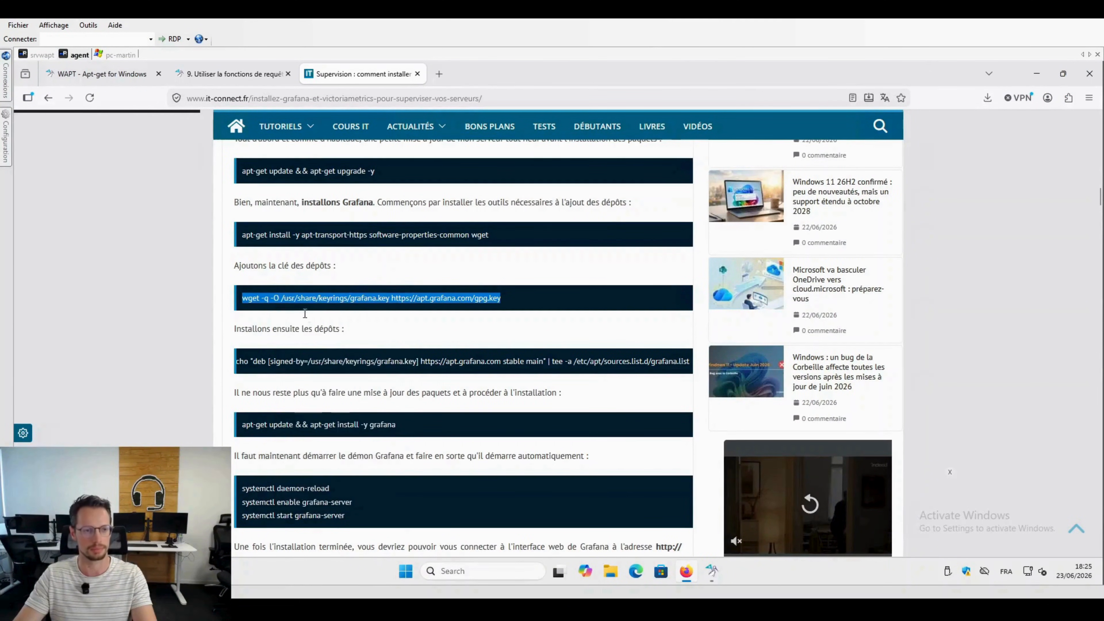
left_click(41, 54)
key("shift+Insert")
key("Return")
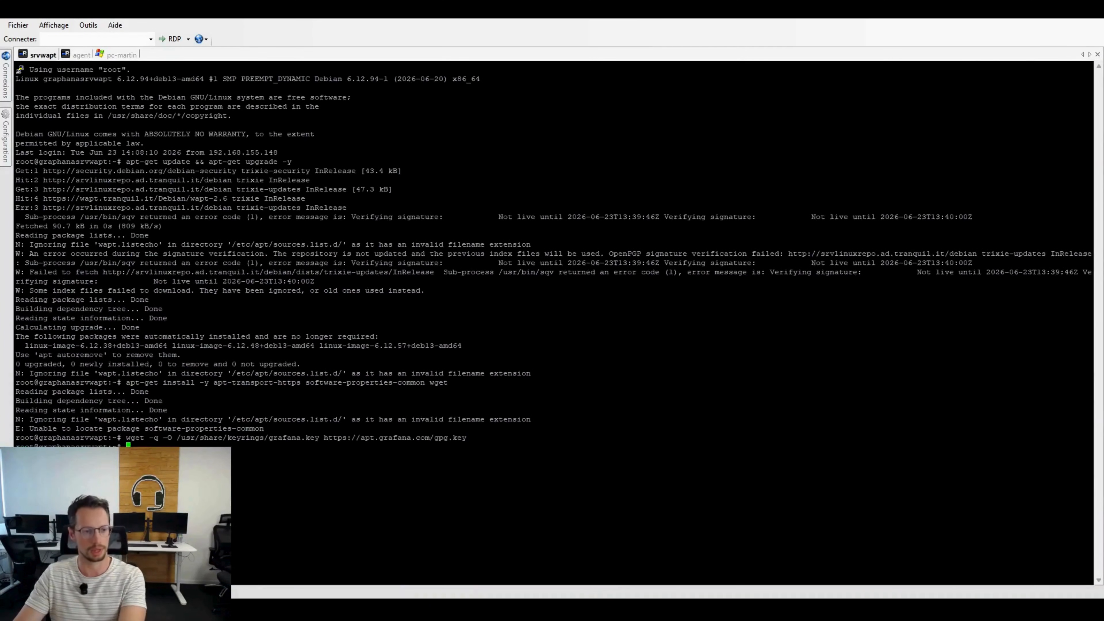
Step: Copy the article's echo command for the Grafana apt repository and paste it at the srvwapt prompt
left_click(80, 55)
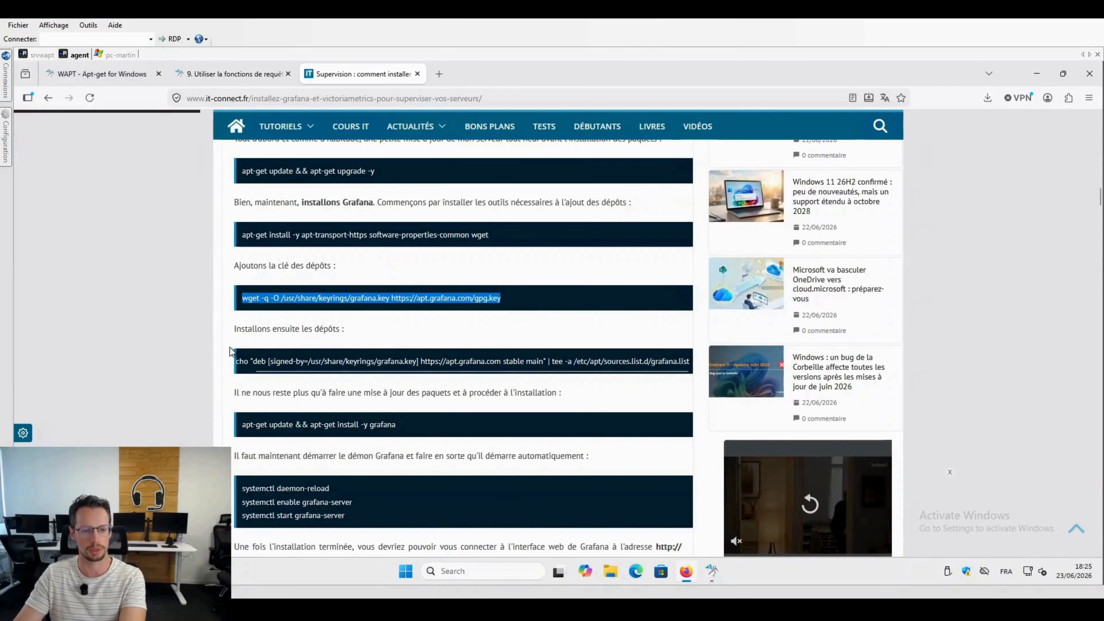
left_click(671, 360)
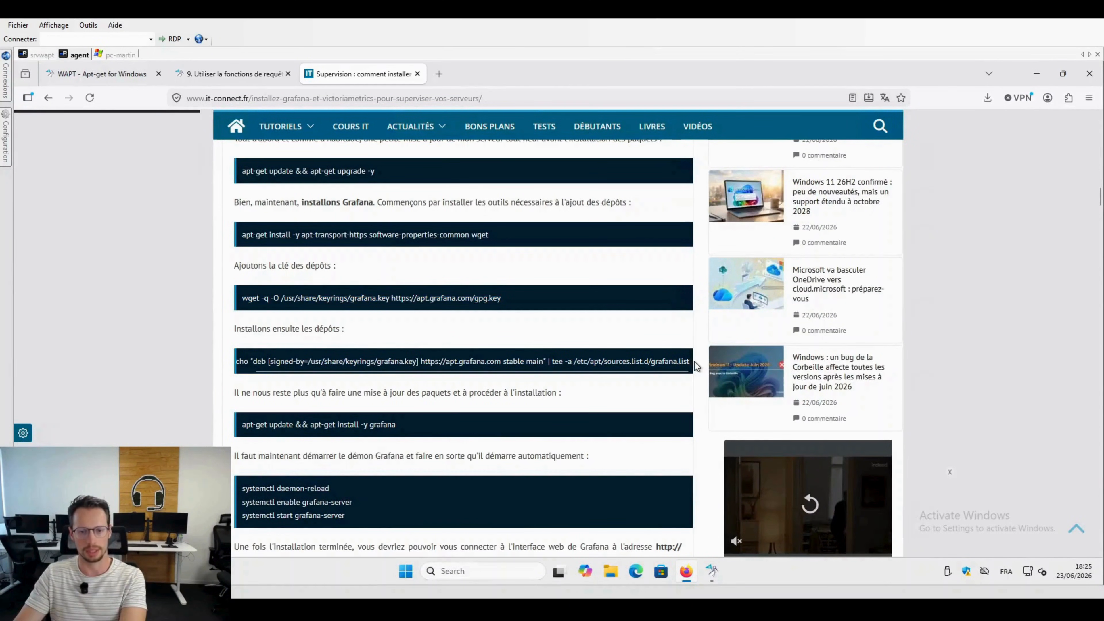
left_click_drag(689, 363, 279, 356)
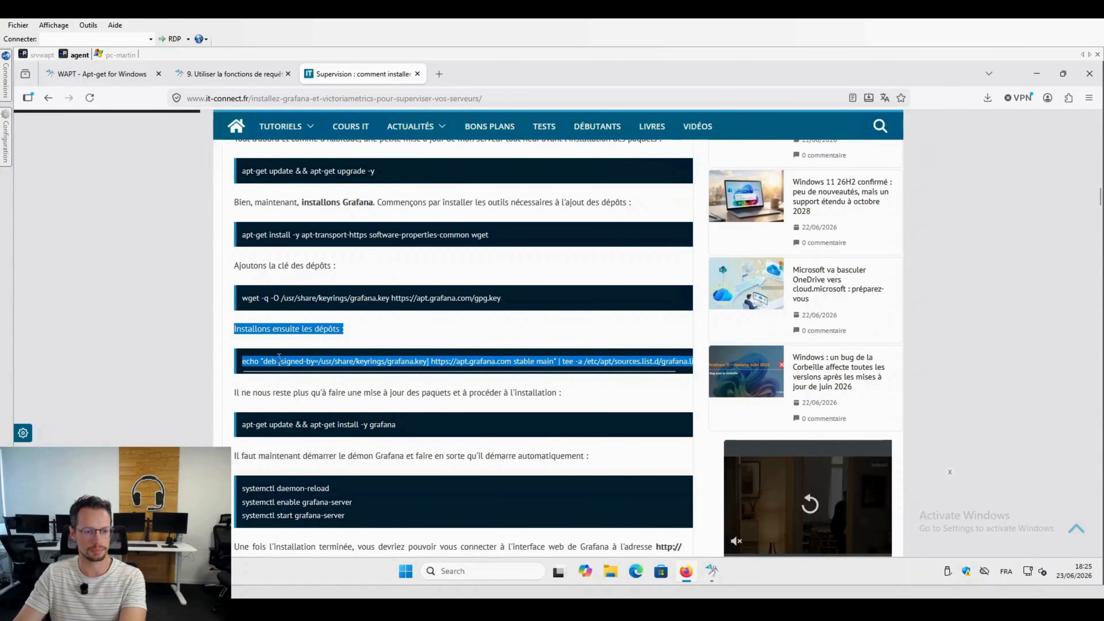
right_click(260, 364)
left_click(279, 371)
left_click(46, 56)
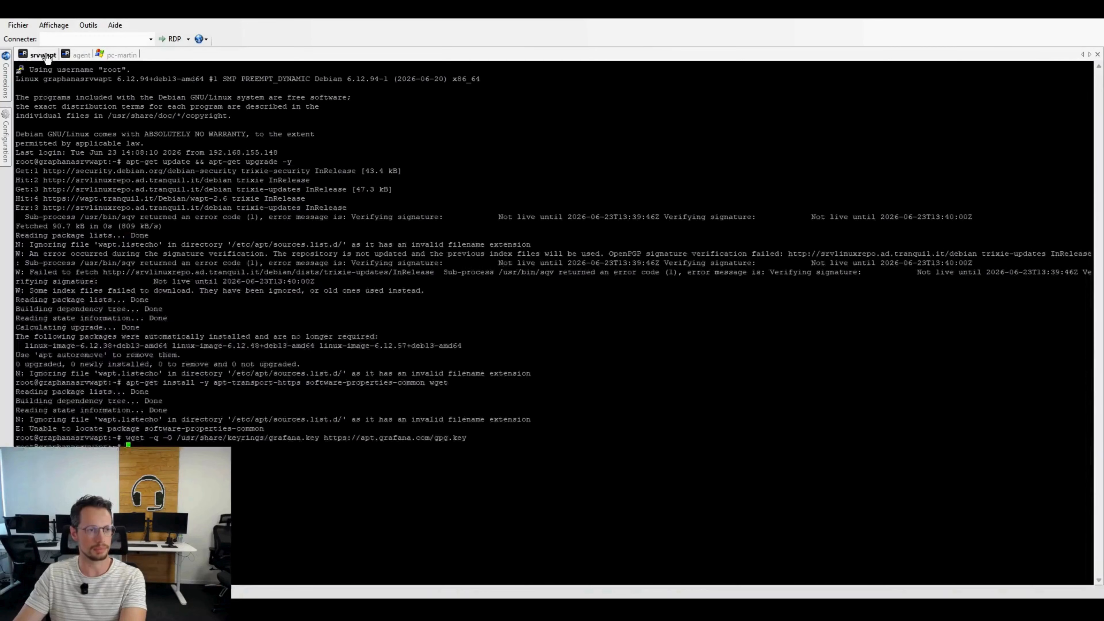
key("shift+Insert")
Step: Remove the stray text before echo and run the command adding the Grafana stable repository to /etc/apt/sources.list.d/grafana.list
key("Left")
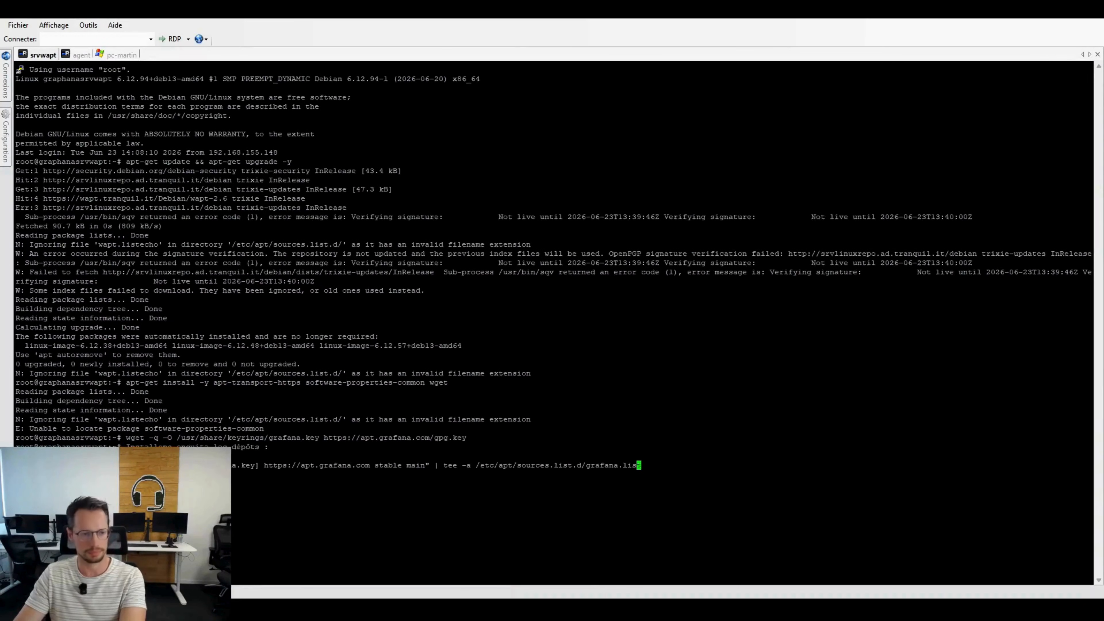
key("Home")
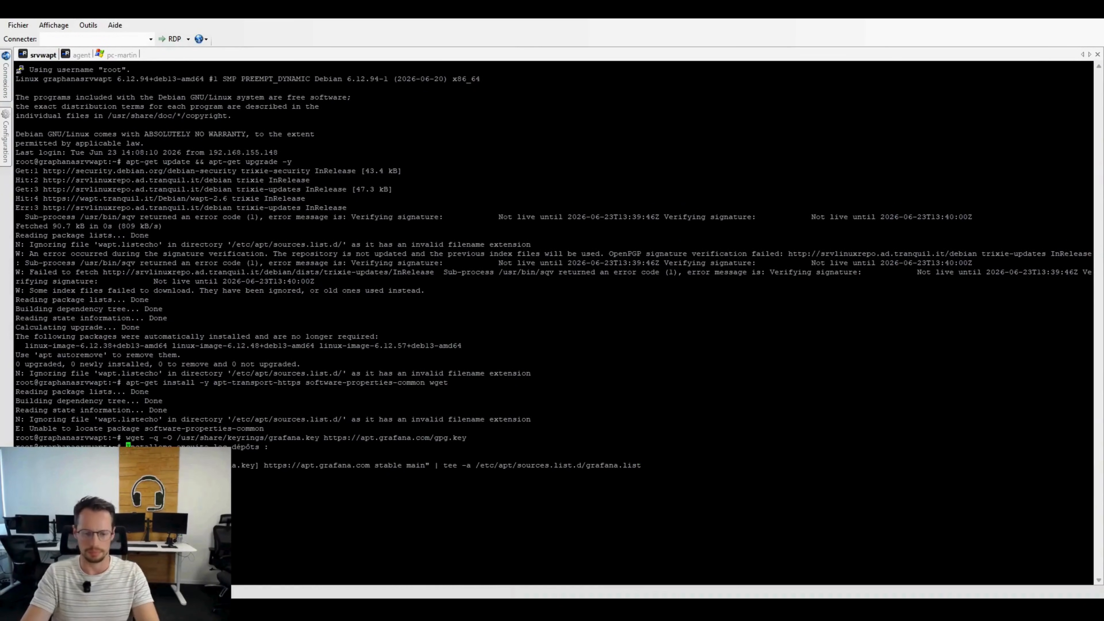
key("ctrl+v")
key("Delete")
key("Delete")
key("Delete")
key("Delete")
key("Delete")
key("Delete")
key("Delete")
key("Delete")
key("Delete")
key("Delete")
key("Delete")
key("Delete")
key("Delete")
key("Delete")
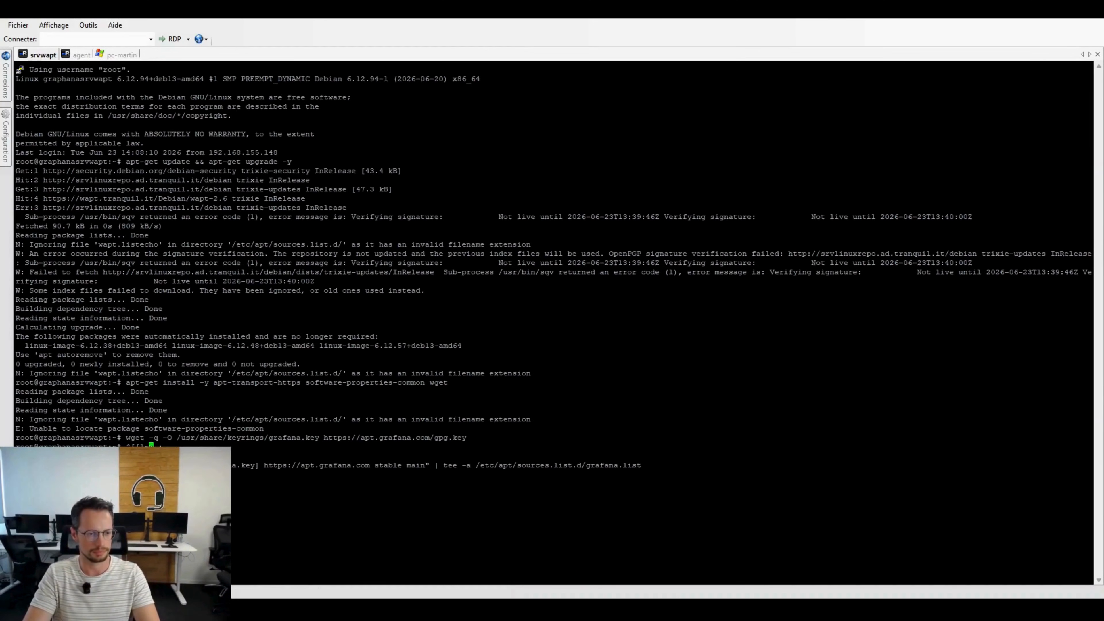
key("Delete")
key("Delete")
key("Delete")
key("Delete")
key("Delete")
key("Delete")
key("Delete")
key("Delete")
key("Delete")
key("Delete")
key("Delete")
key("Delete")
key("Delete")
key("Delete")
key("Delete")
key("Delete")
key("Delete")
key("Delete")
key("Delete")
key("Delete")
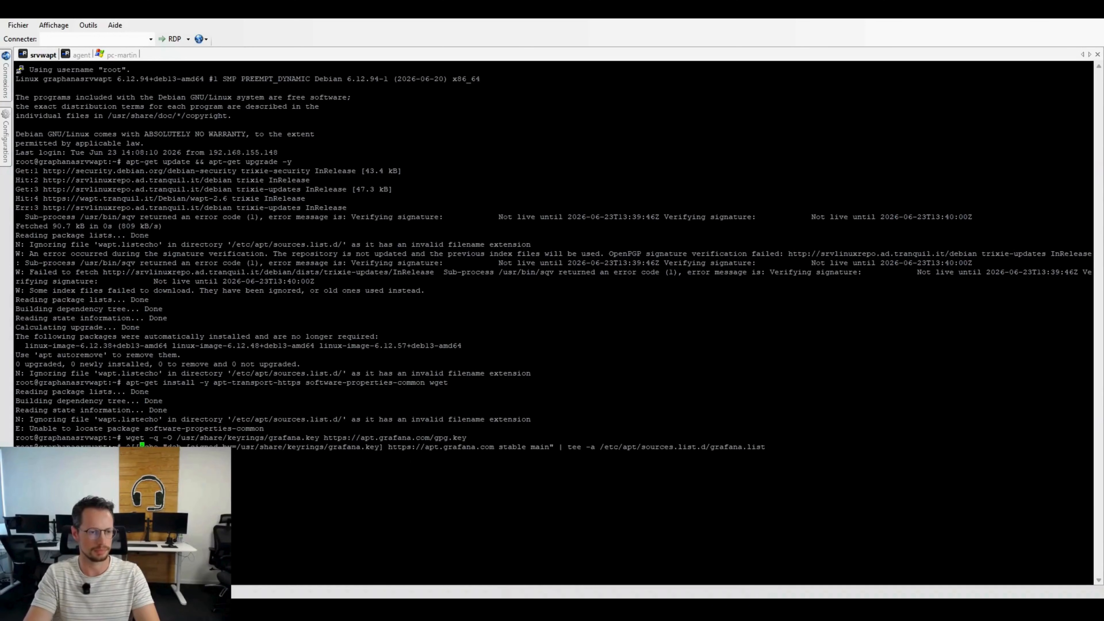
key("Return")
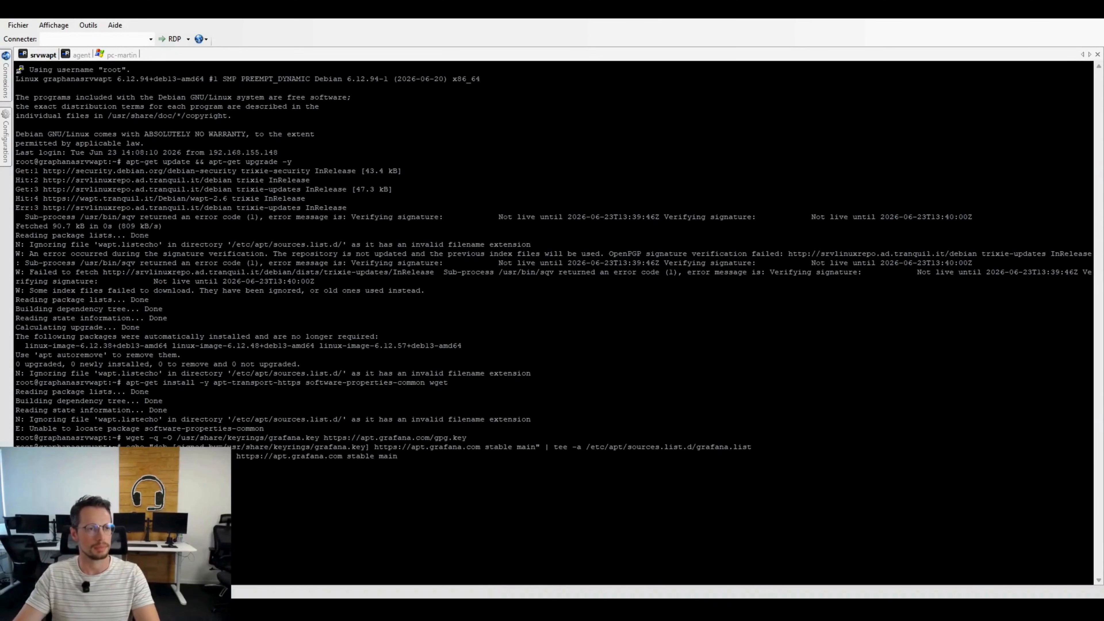
Step: Copy the article's update and install command and run "apt-get update && apt-get install -y grafana" on srvwapt
left_click(81, 55)
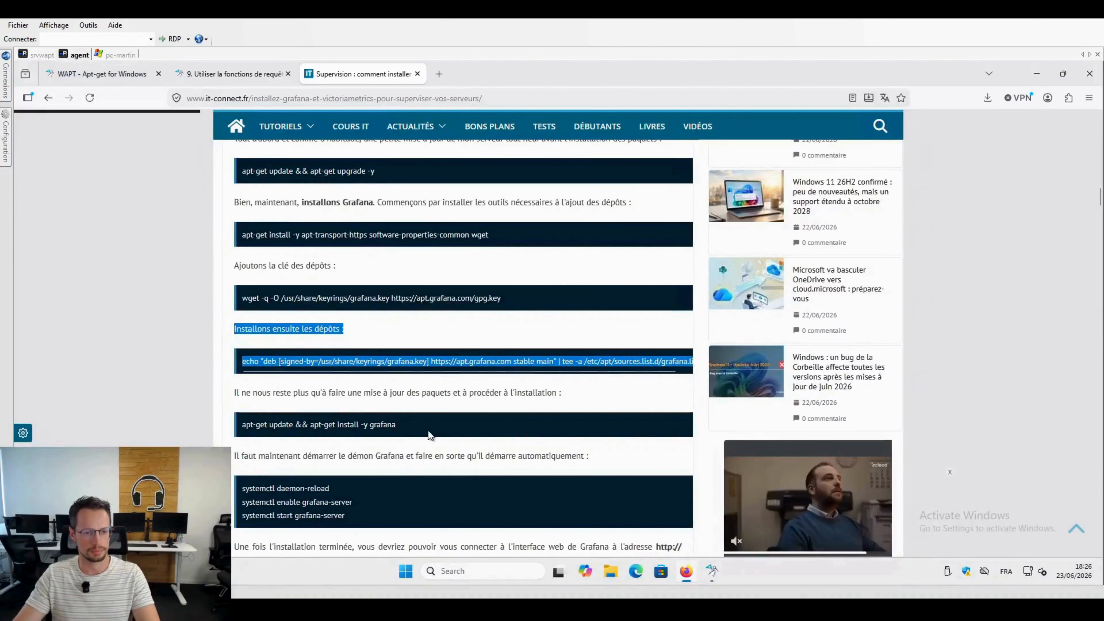
left_click(419, 422)
left_click_drag(419, 421, 251, 425)
right_click(253, 426)
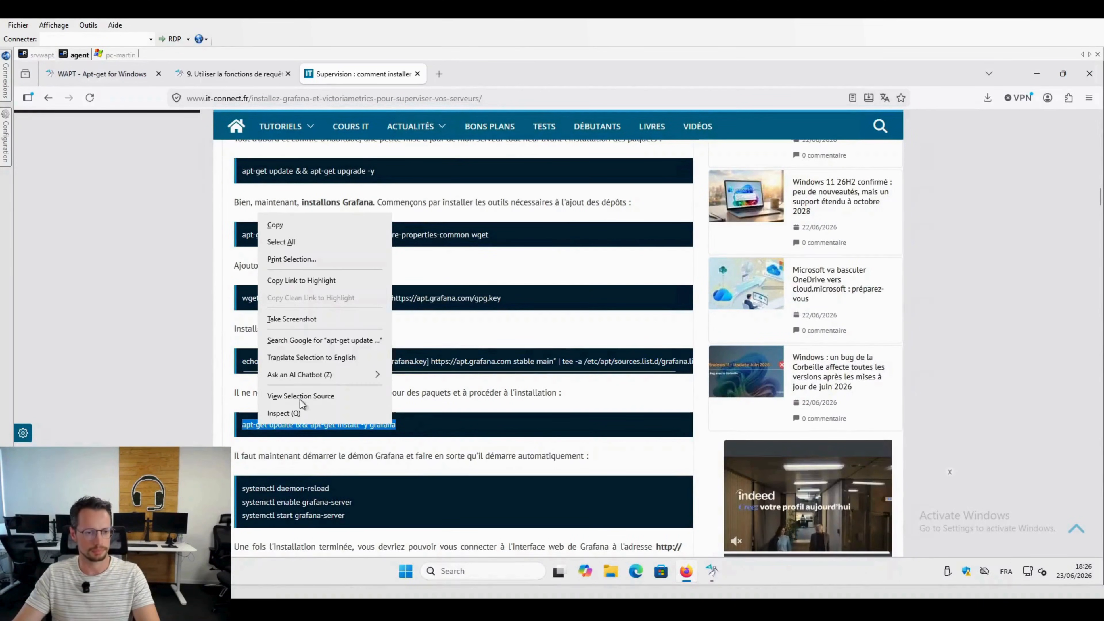
left_click(287, 225)
left_click(43, 55)
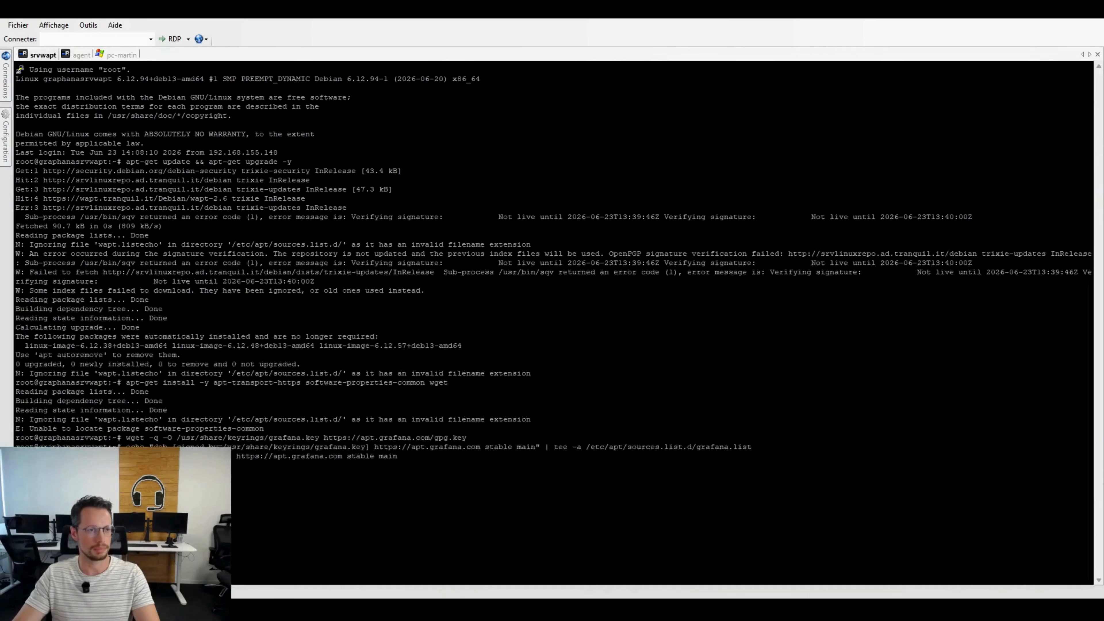
key("shift+Insert")
key("Return")
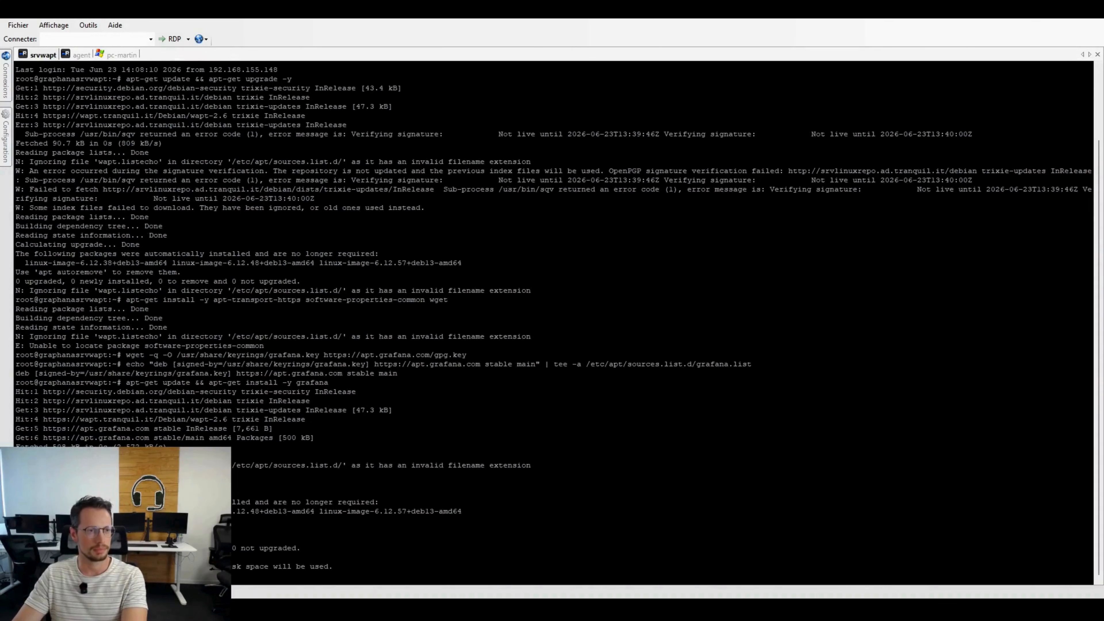
Step: Copy "systemctl daemon-reload" from the article and run it on srvwapt once the Grafana installation ends
left_click(80, 55)
left_click_drag(350, 491, 243, 488)
right_click(269, 487)
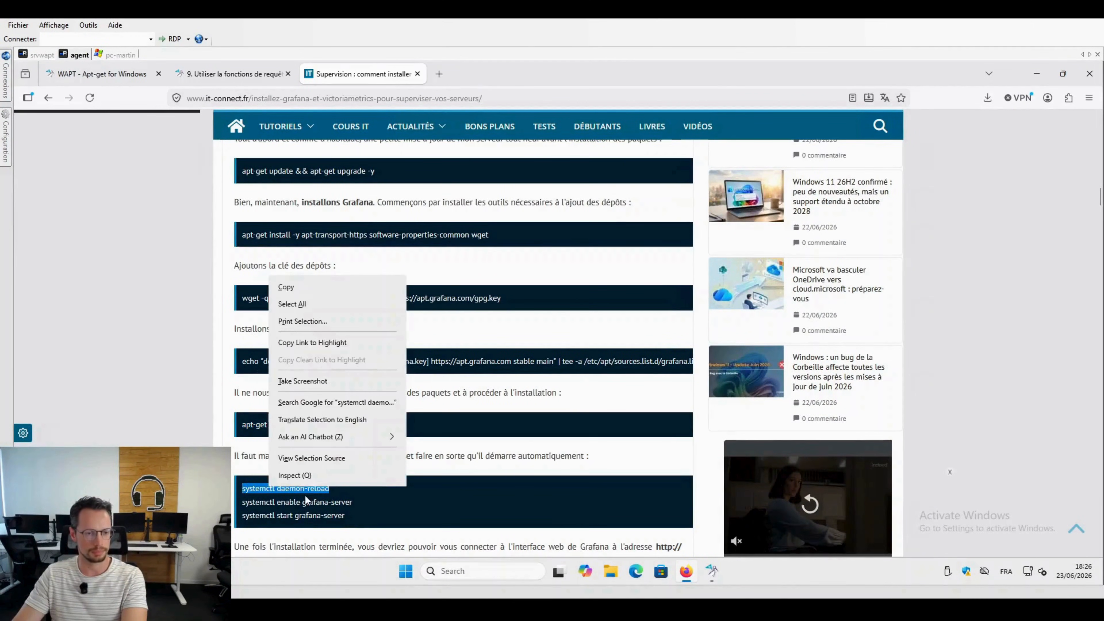
left_click(300, 291)
scroll(376, 361, "down", 3)
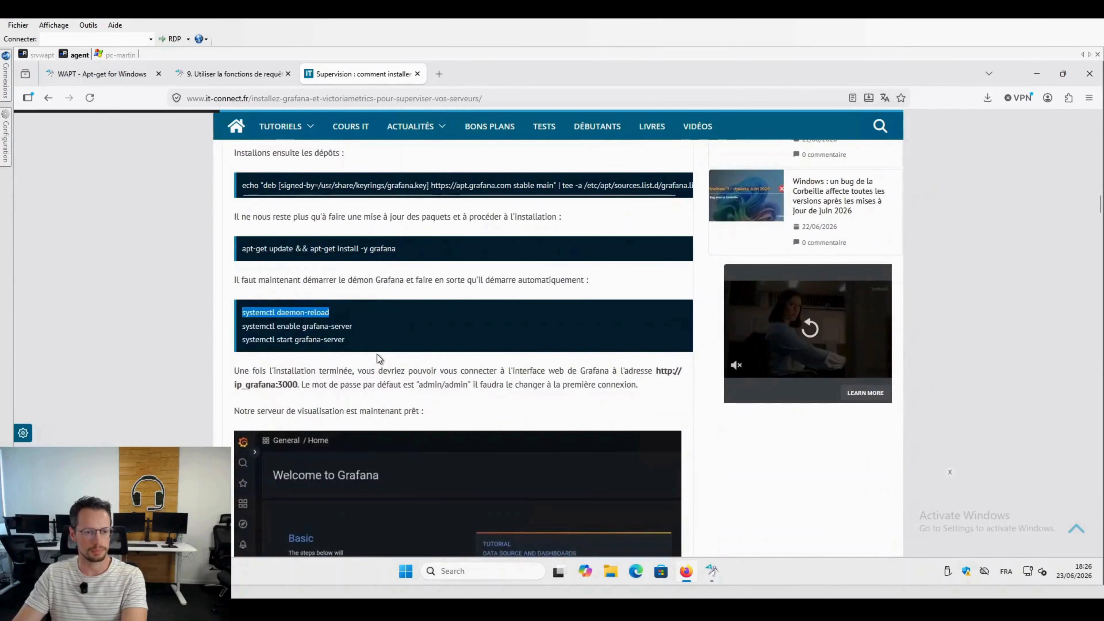
left_click(43, 54)
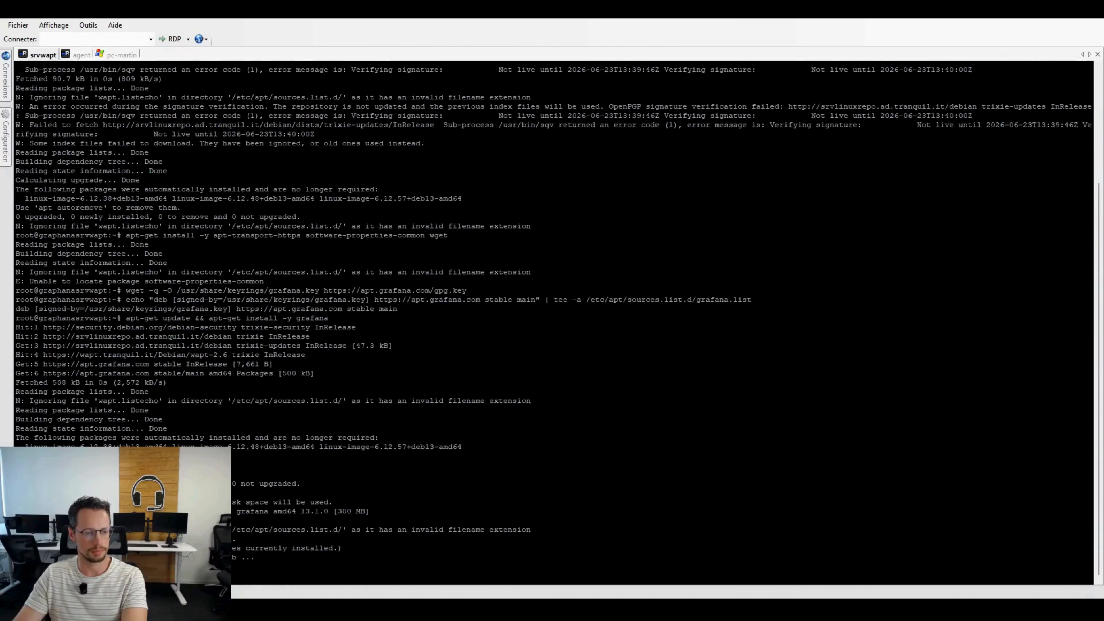
key("shift+Insert")
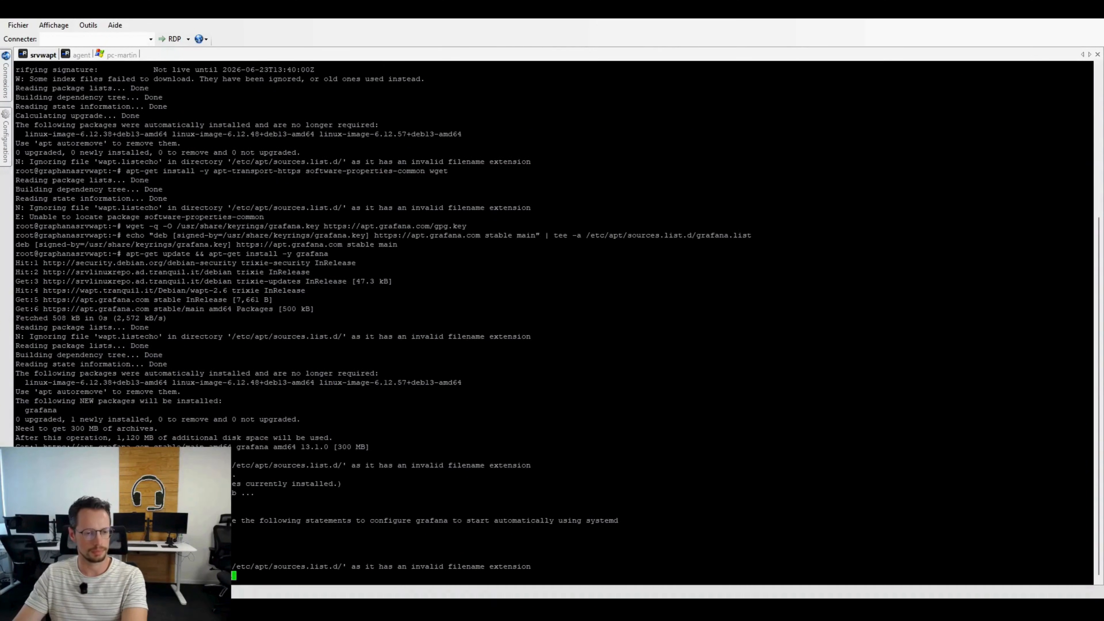
key("Return")
Step: Copy "systemctl enable grafana-server" from the article and run it on srvwapt to start Grafana automatically at boot
left_click(81, 55)
left_click_drag(362, 270, 239, 272)
right_click(279, 273)
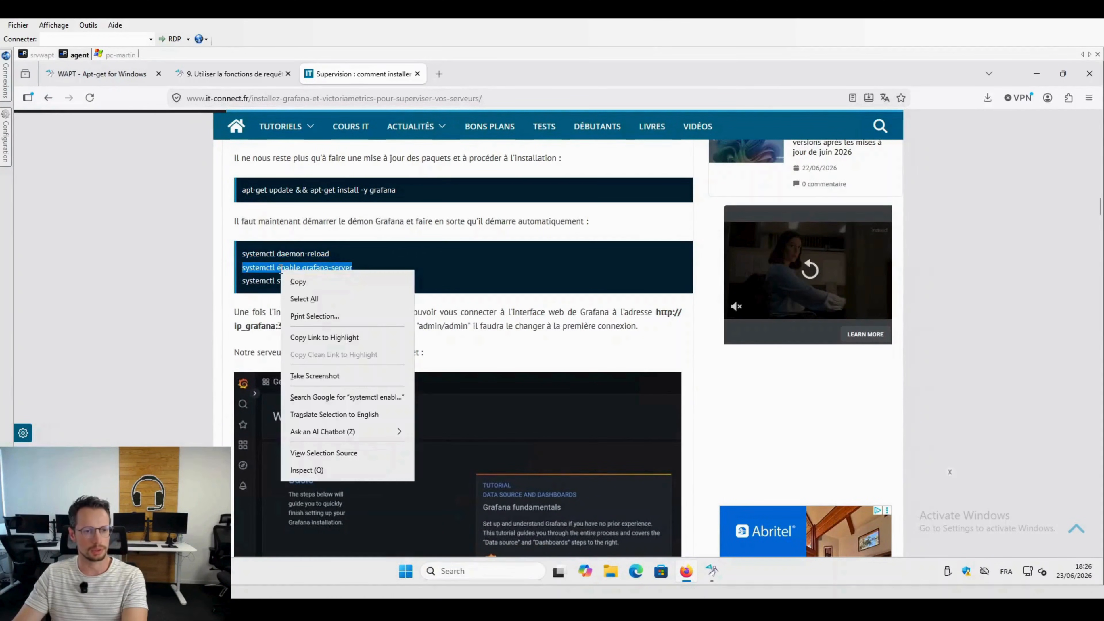
left_click(304, 281)
left_click(37, 56)
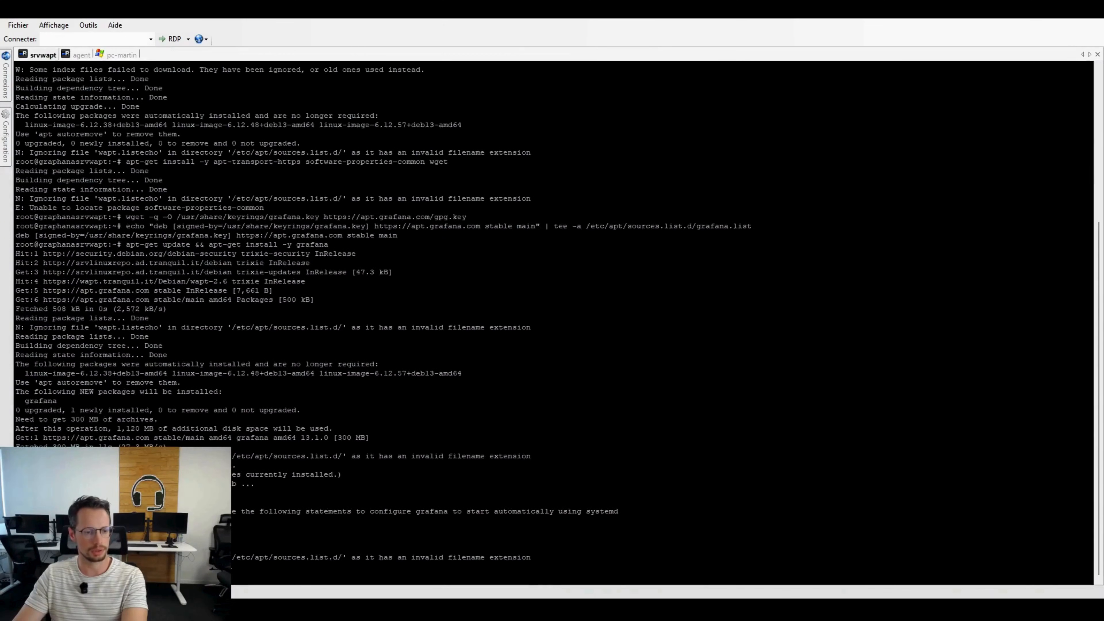
key("shift+Insert")
key("Return")
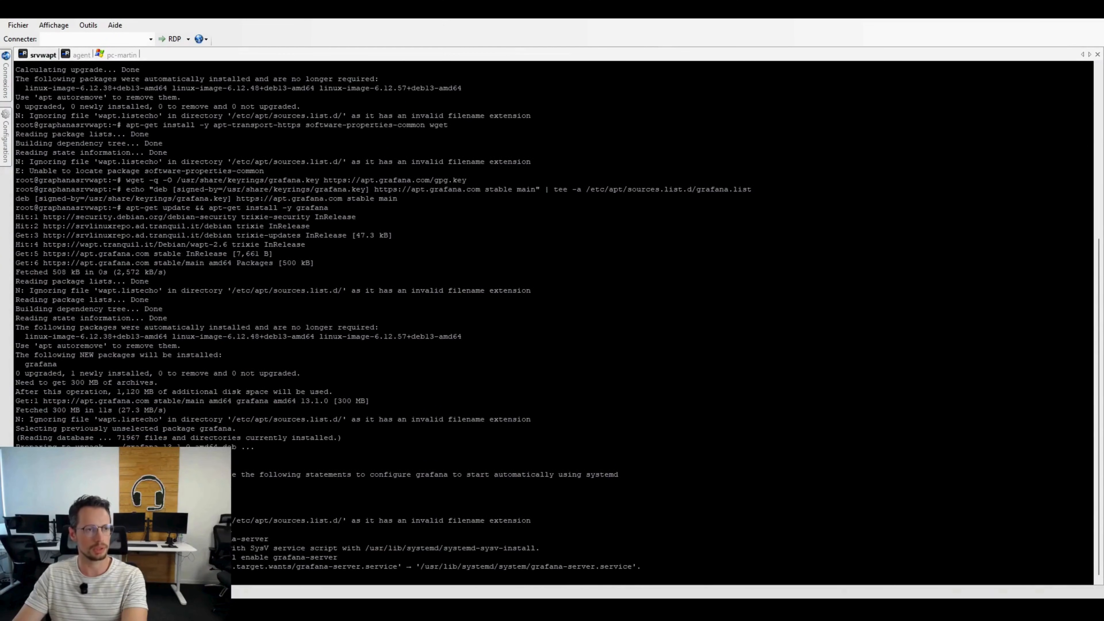
Step: Copy "systemctl start grafana-server" from the article and run it on srvwapt
left_click(80, 55)
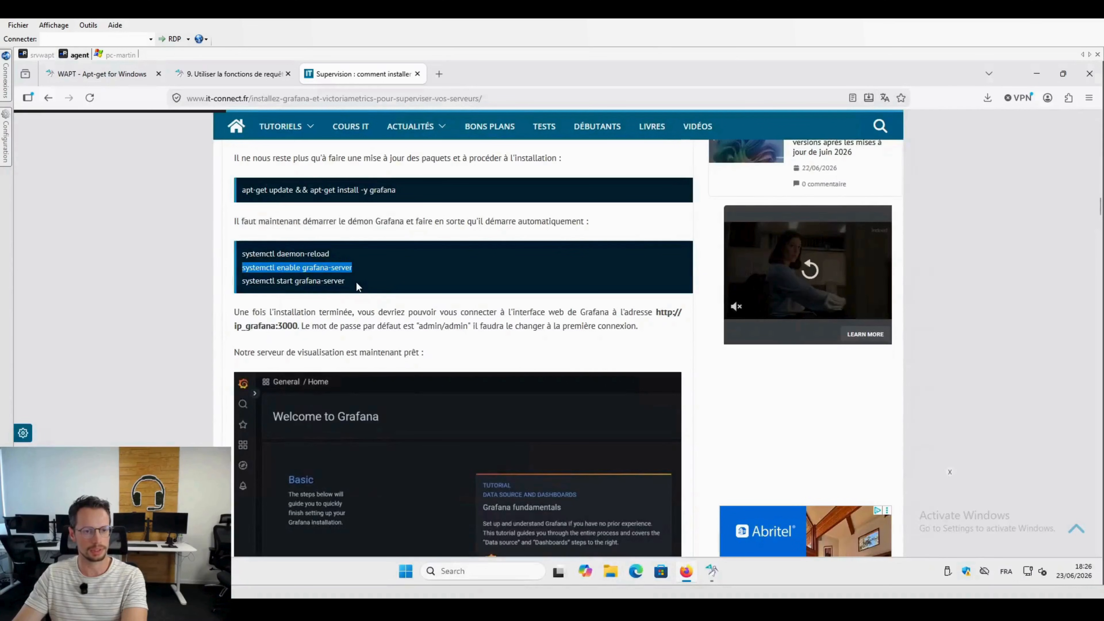
left_click_drag(358, 287, 237, 287)
right_click(269, 282)
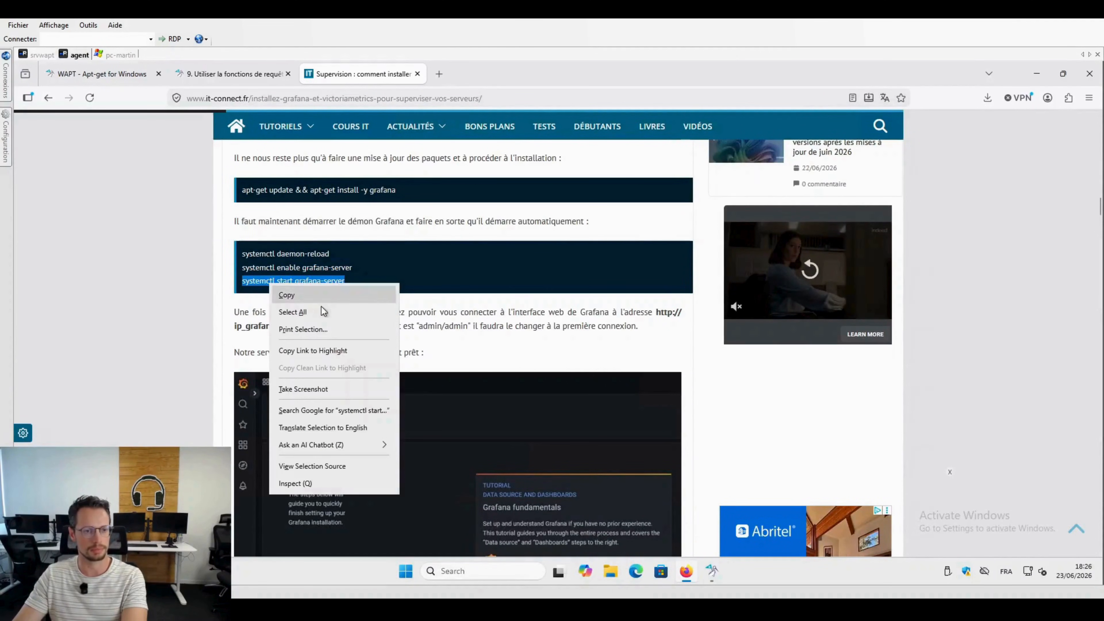
left_click(320, 292)
left_click(41, 57)
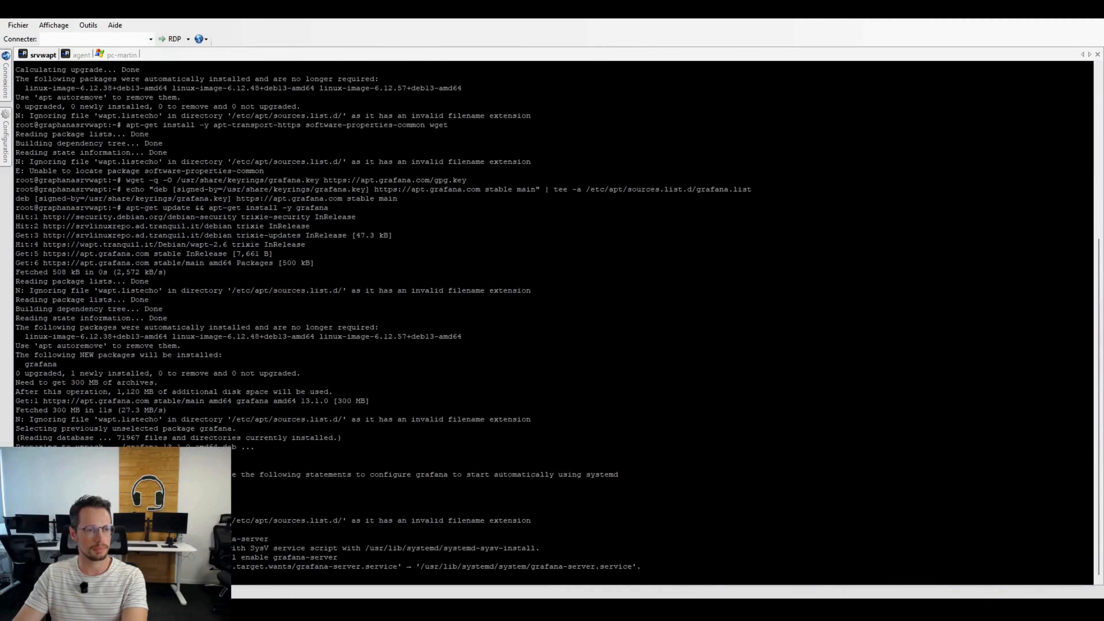
key("shift+Insert")
key("Return")
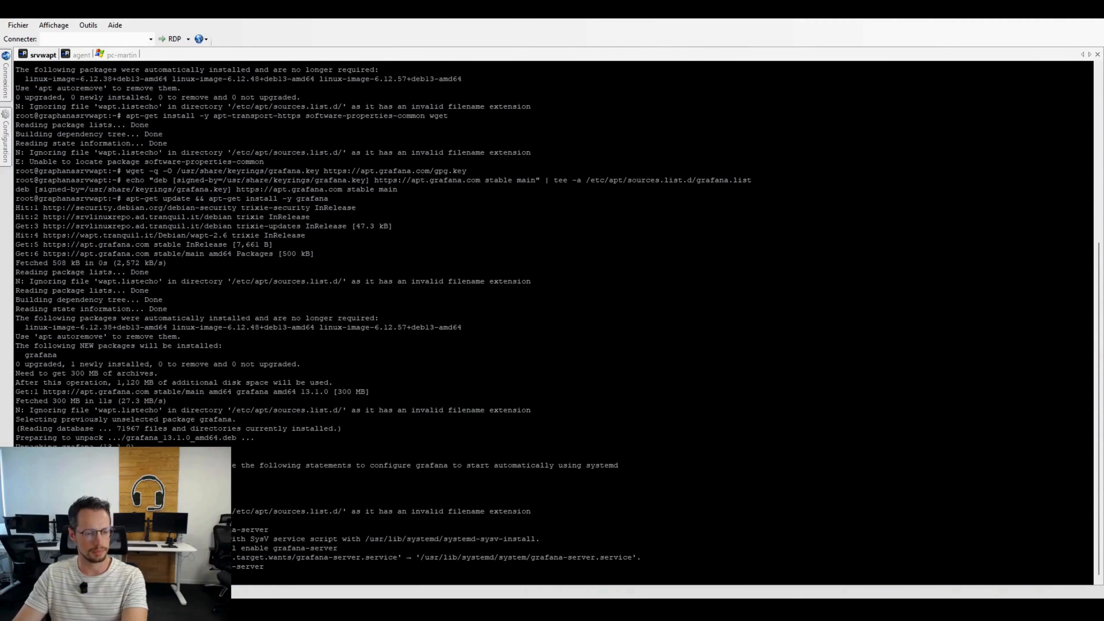
left_click(76, 55)
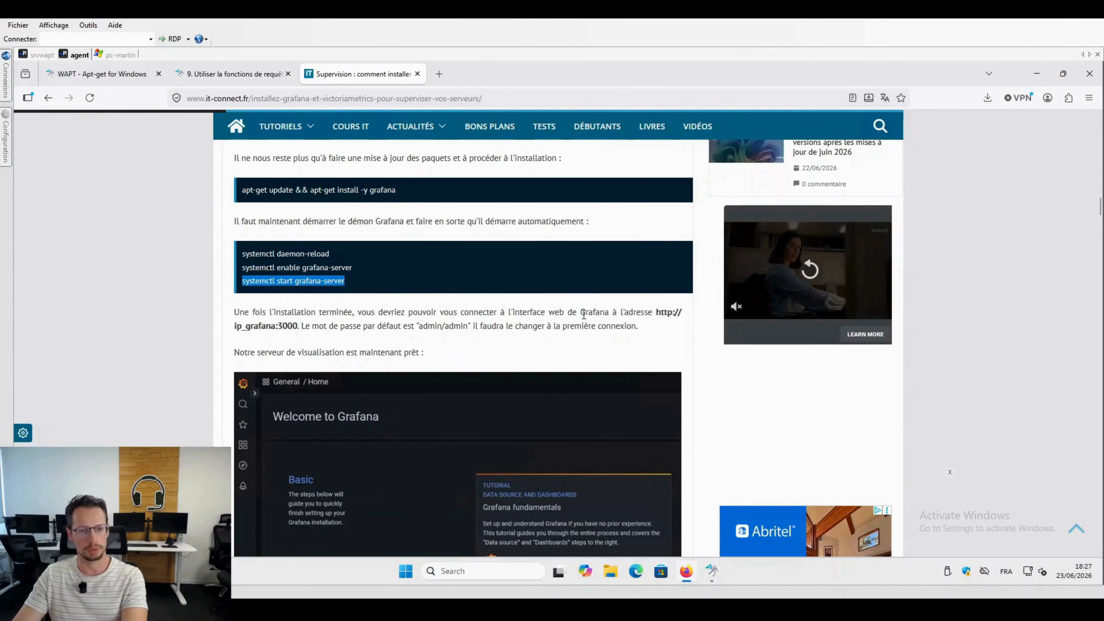
left_click_drag(657, 313, 657, 325)
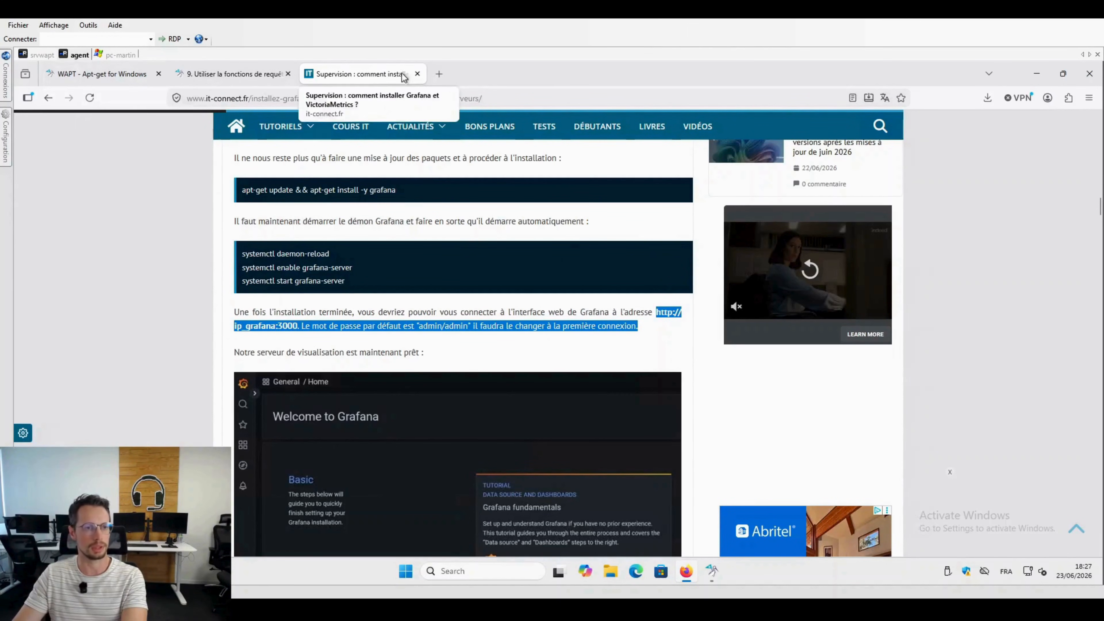
left_click(439, 74)
left_click(456, 96)
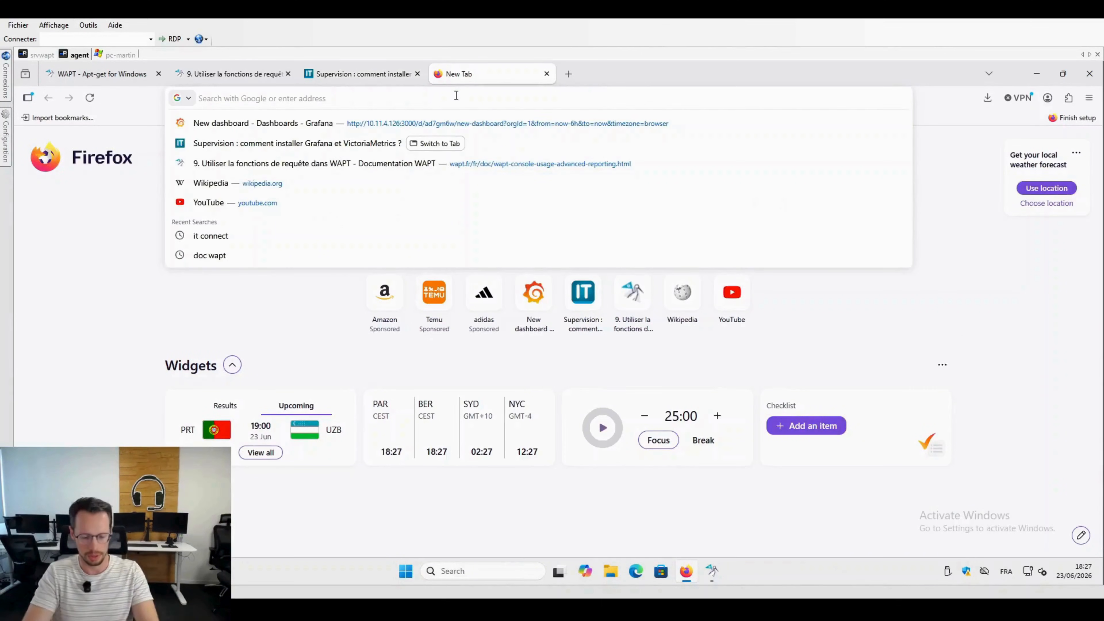
type("http")
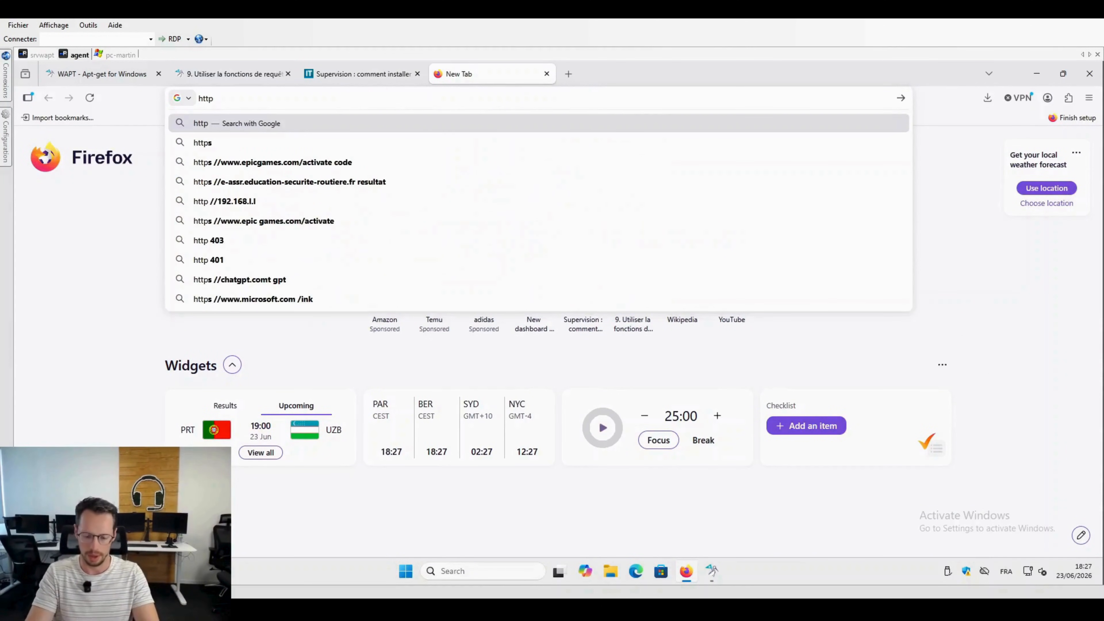
type("://10")
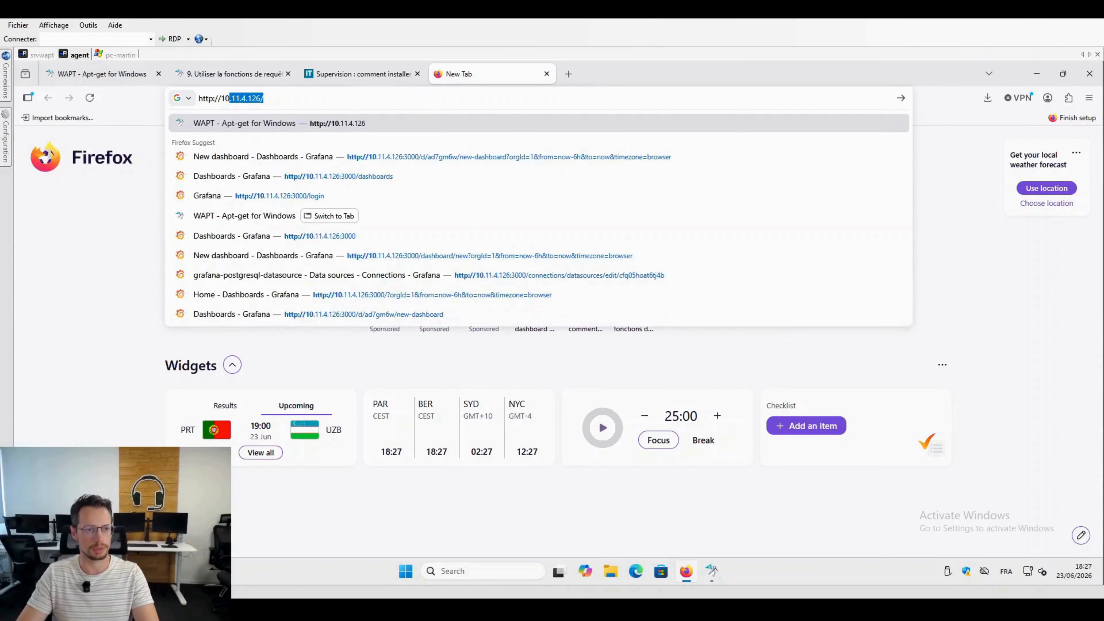
key("Right")
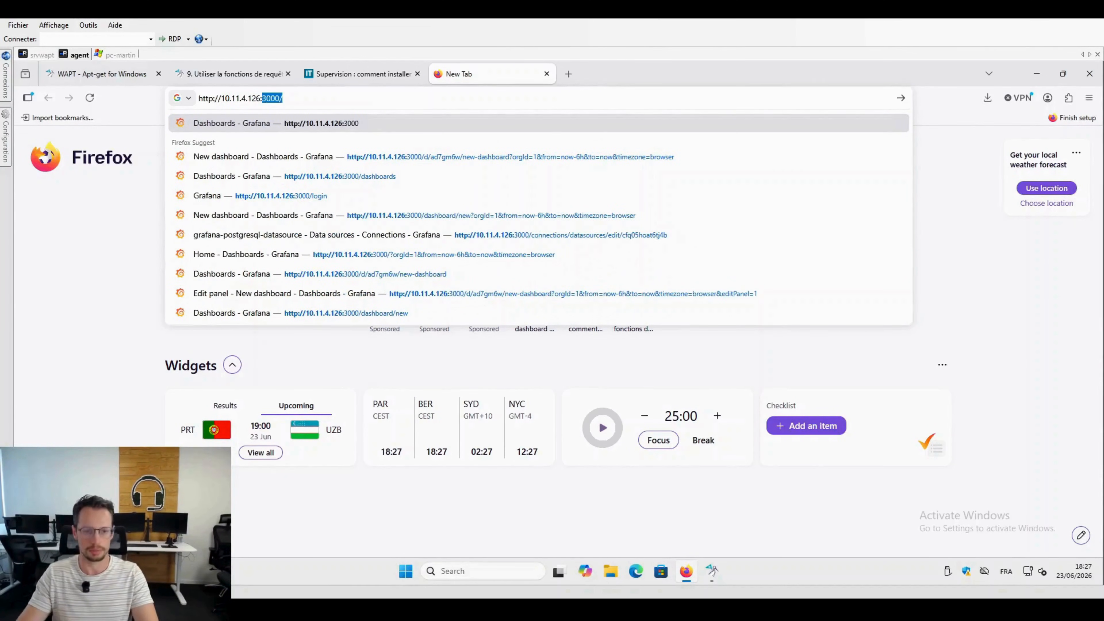
key("Return")
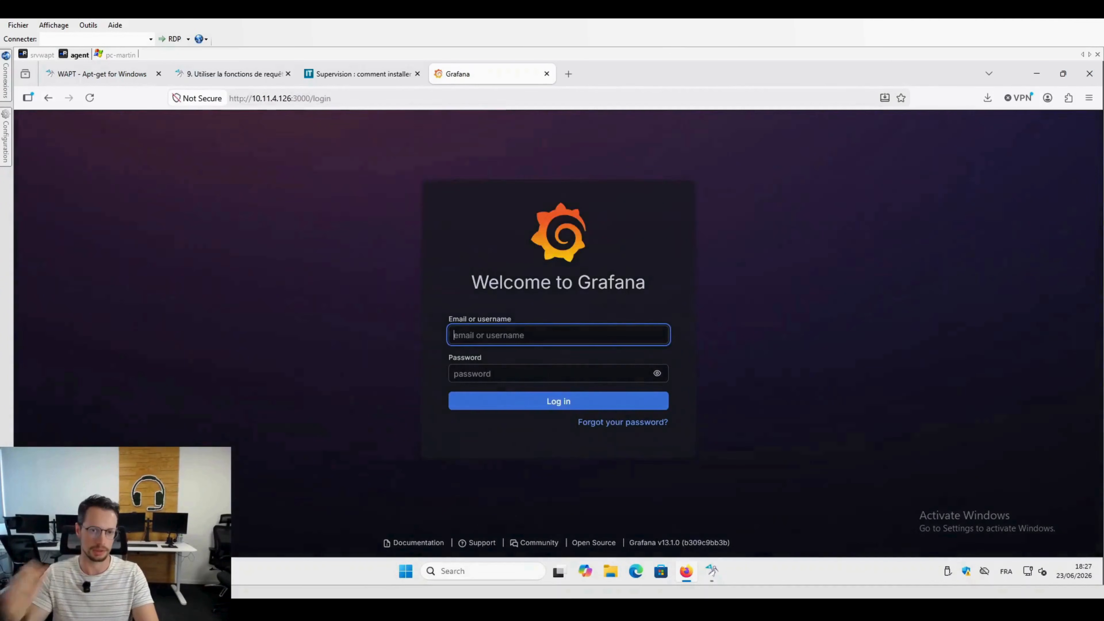
Step: Log in to Grafana with the default administrator username and the account password
type("admin")
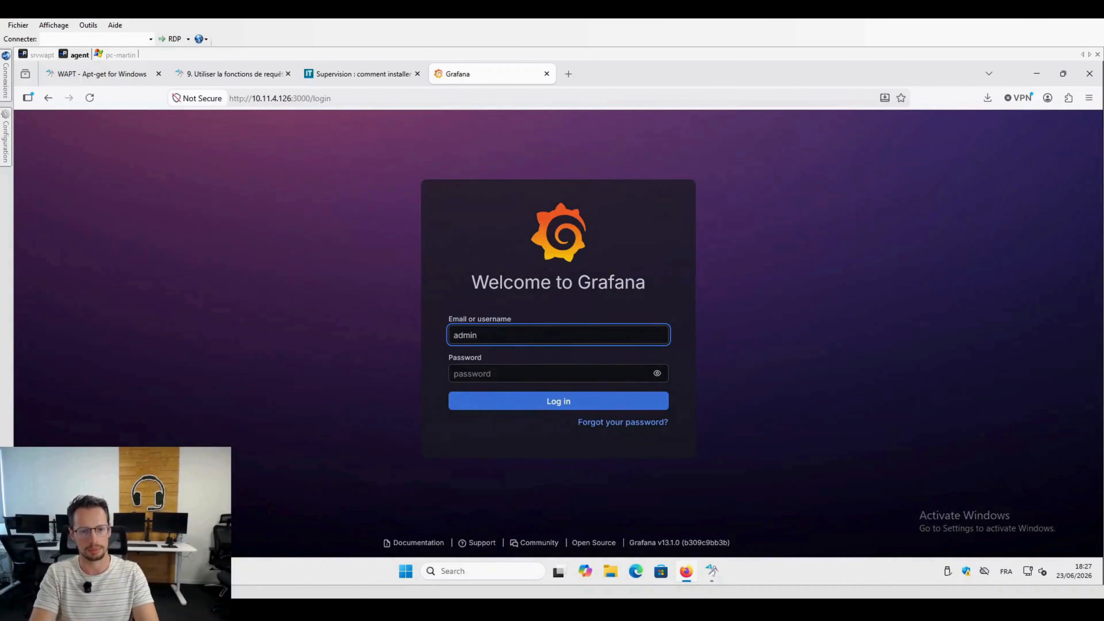
key("Tab")
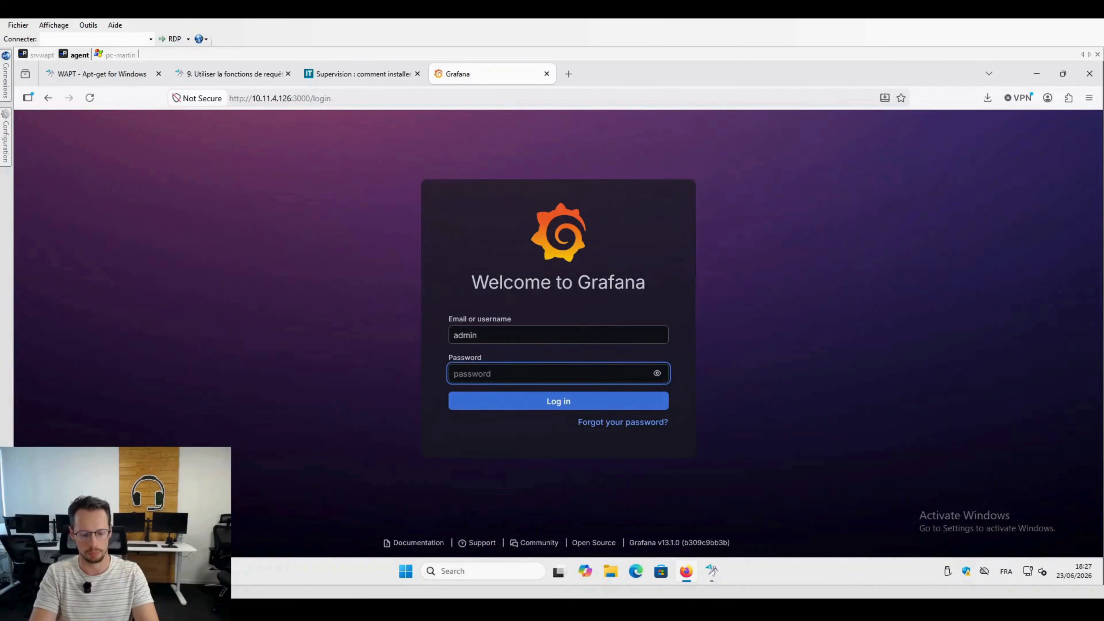
type("adm")
key("Return")
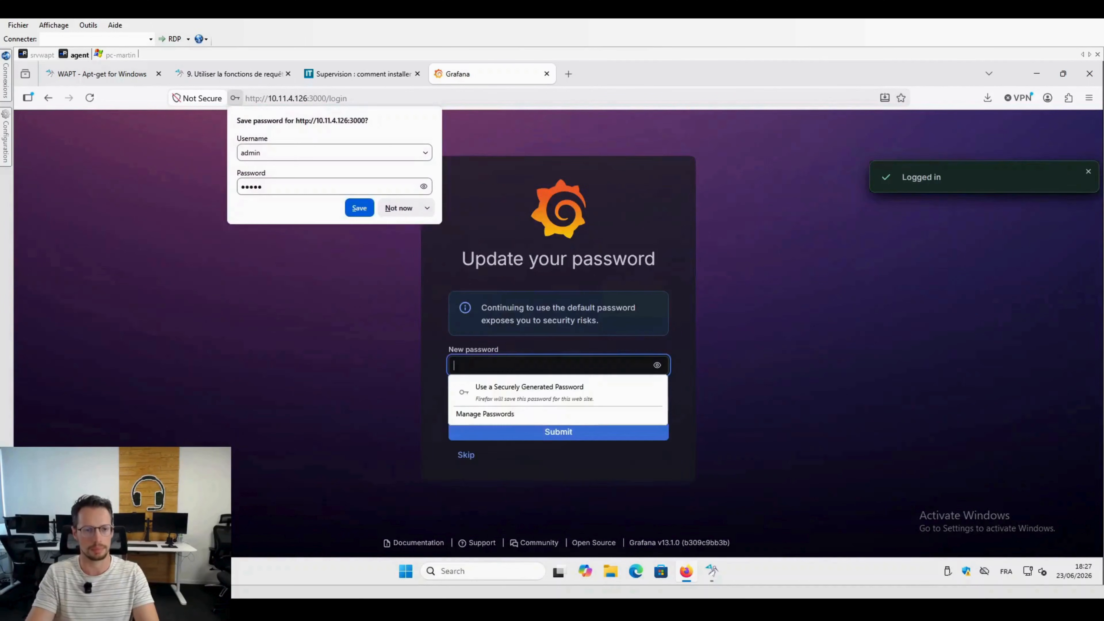
Step: Enter and confirm a new Grafana administrator password, submit it, and dismiss the browser's offers to save passwords
left_click(382, 388)
left_click(491, 363)
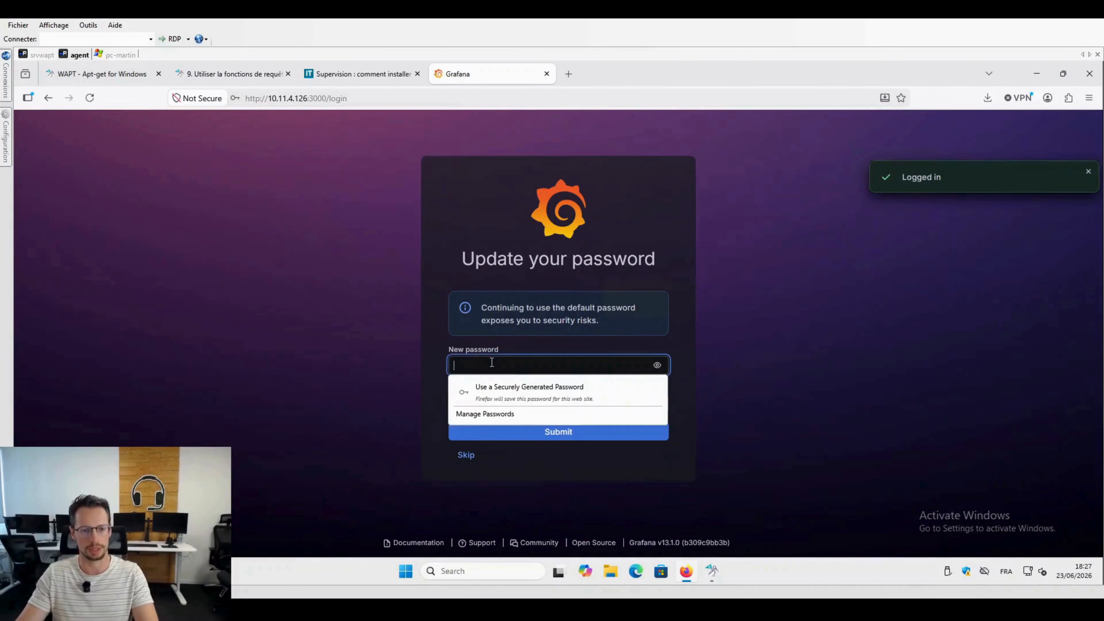
type("adm")
key("Tab")
key("Tab")
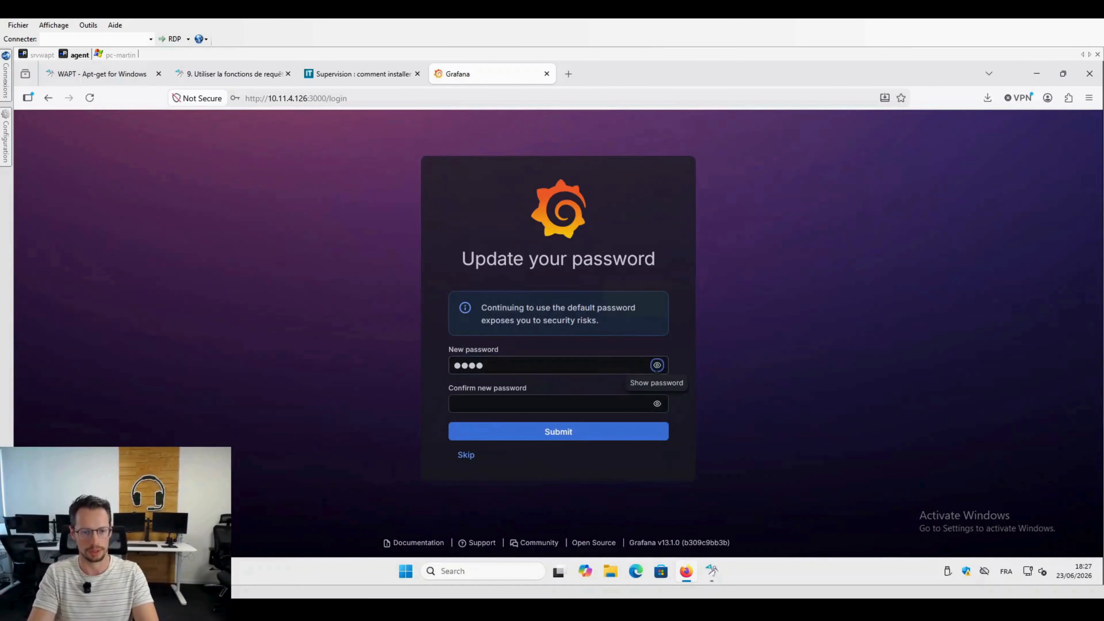
type("adm")
key("Return")
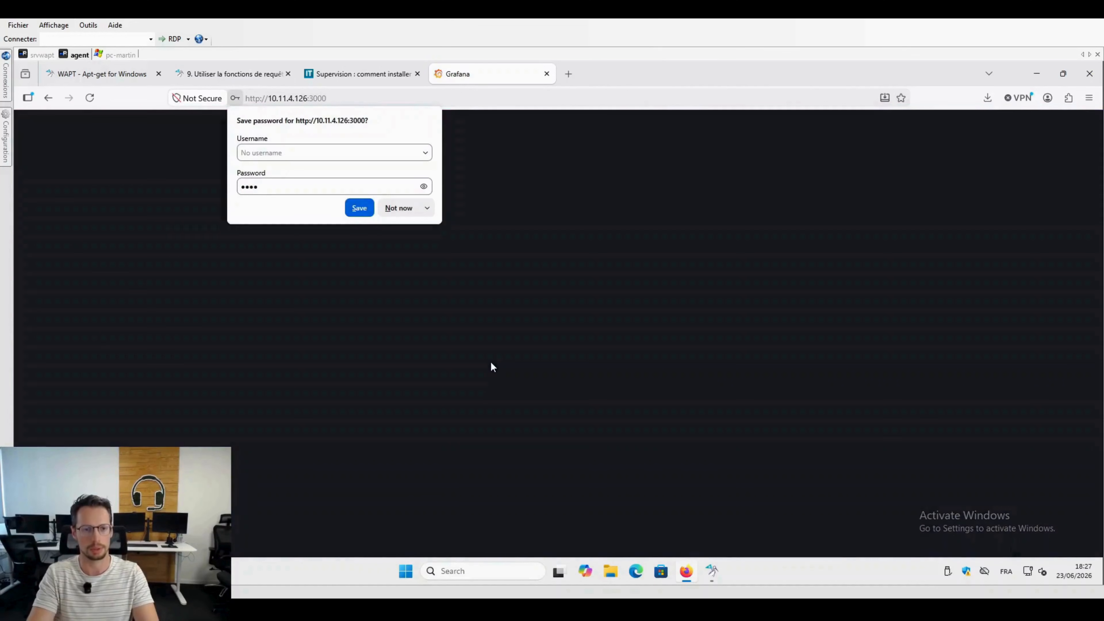
left_click(503, 238)
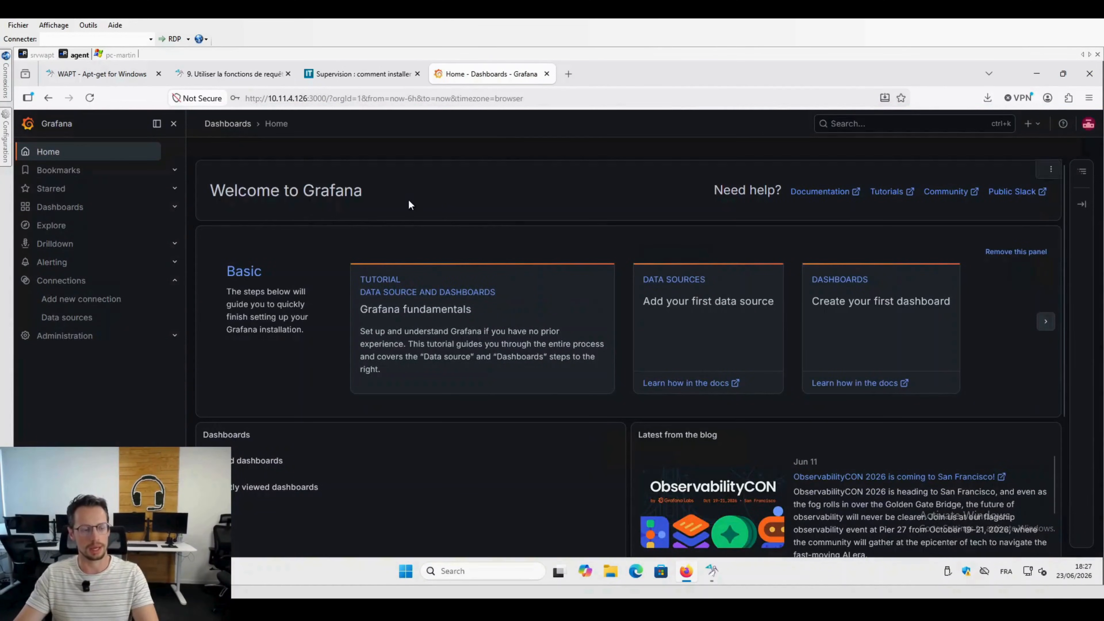
Step: Open Grafana's page for adding a first data source
left_click(678, 282)
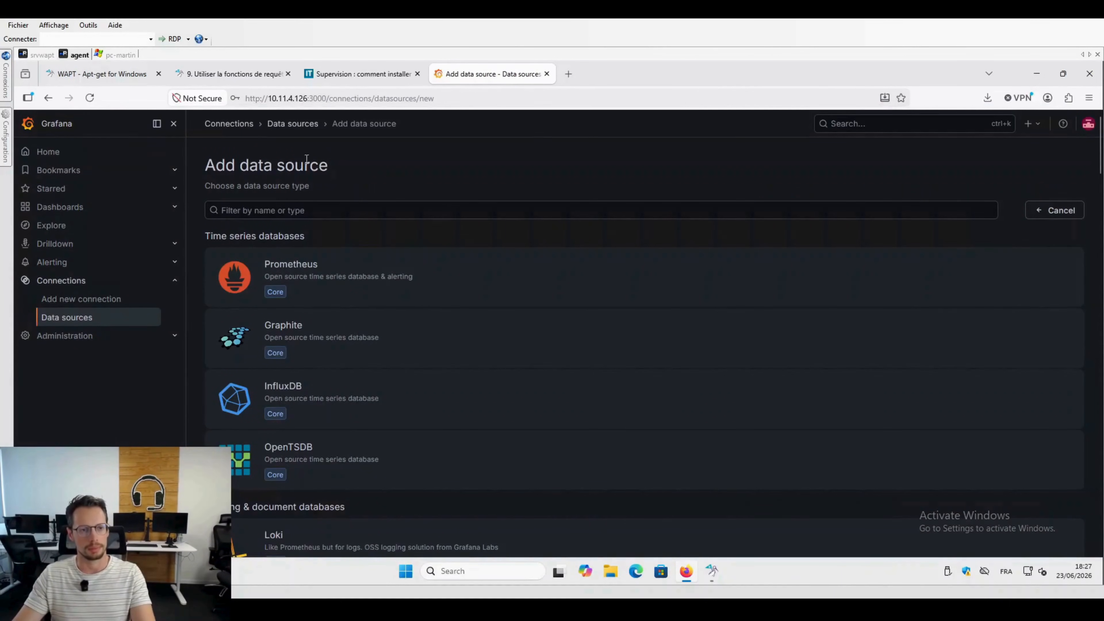
left_click_drag(269, 168, 209, 165)
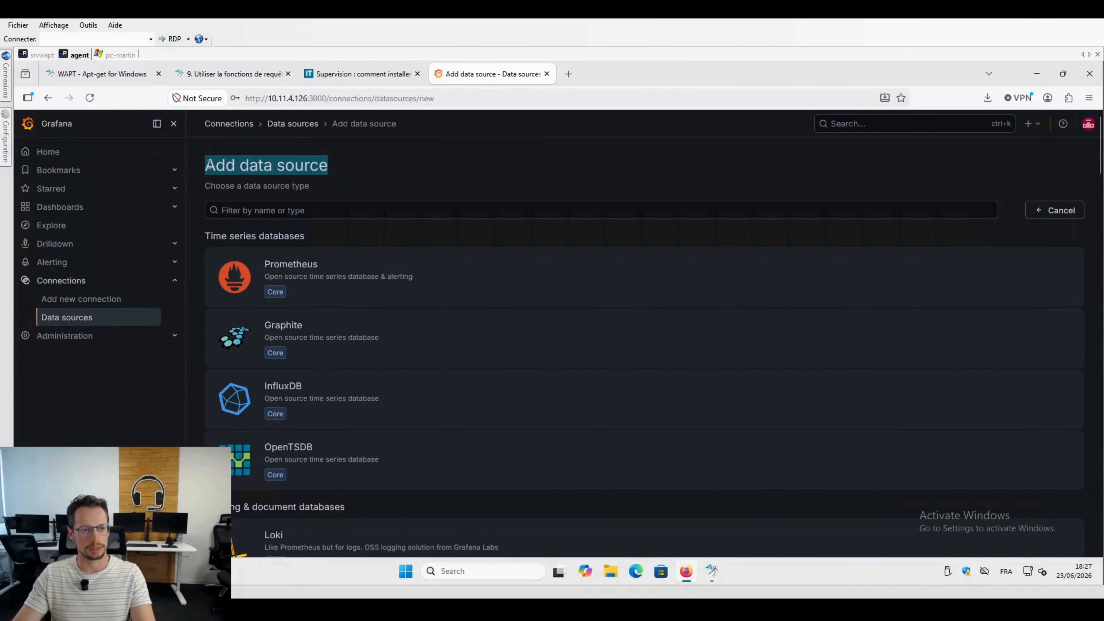
Step: Copy the command ps -ef | grep -i sql from the WAPT documentation and run it on srvwapt to check the PostgreSQL version
left_click(230, 74)
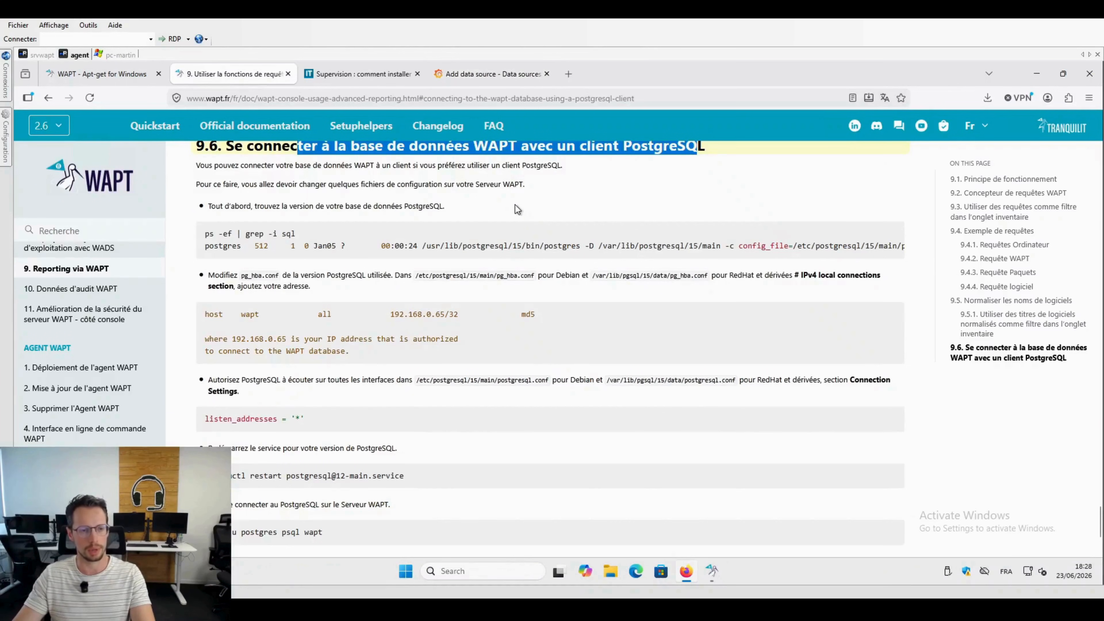
left_click_drag(310, 235, 208, 234)
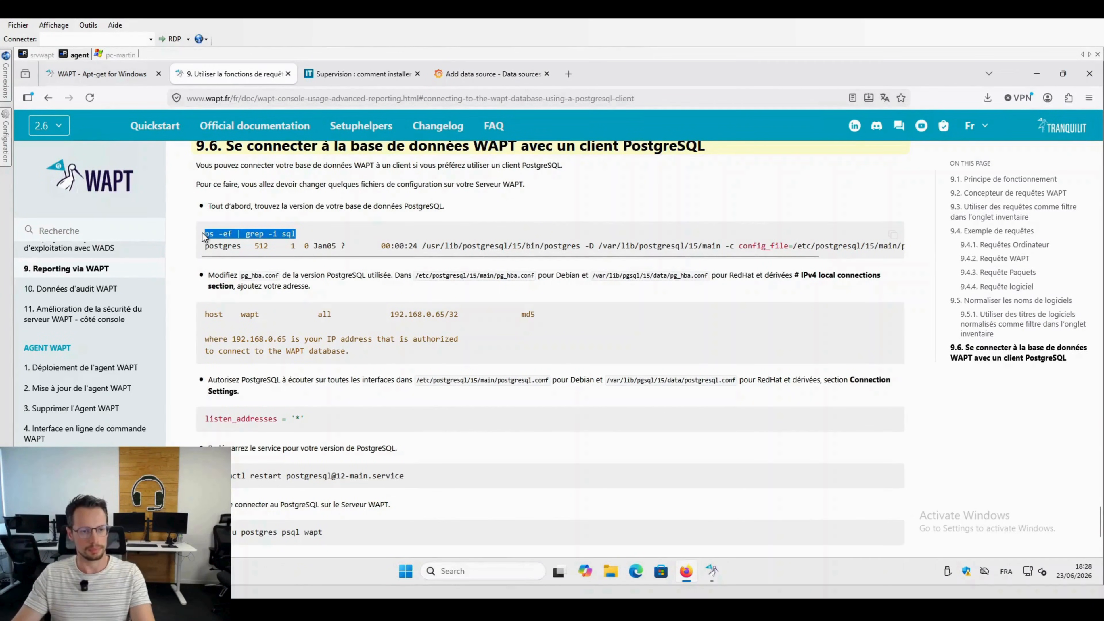
mouse_move(75, 74)
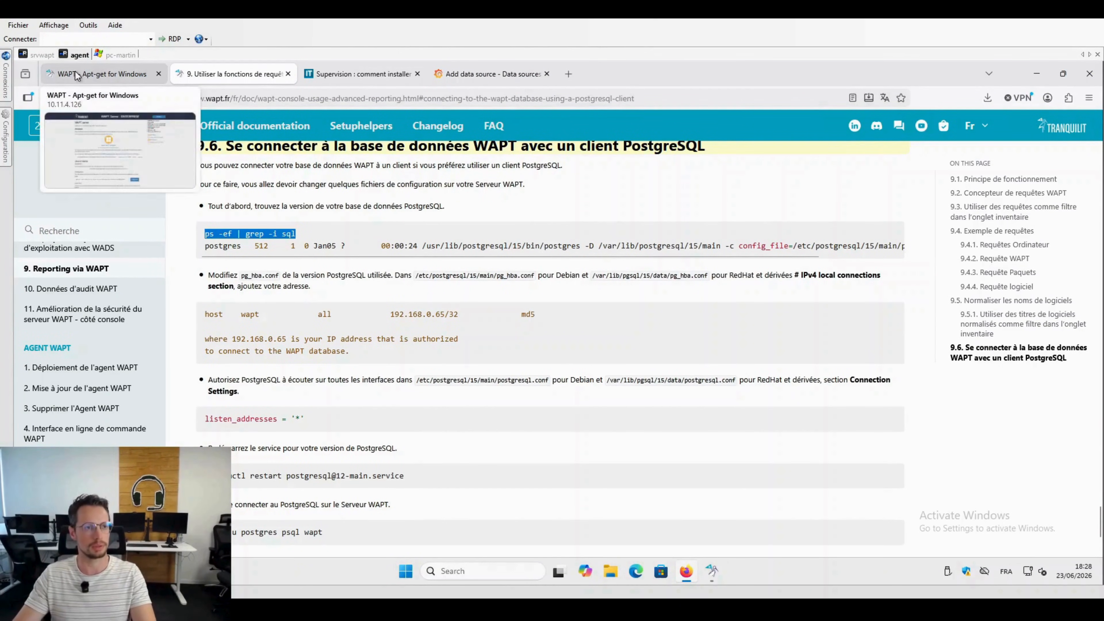
left_click(39, 55)
key("ctrl+l")
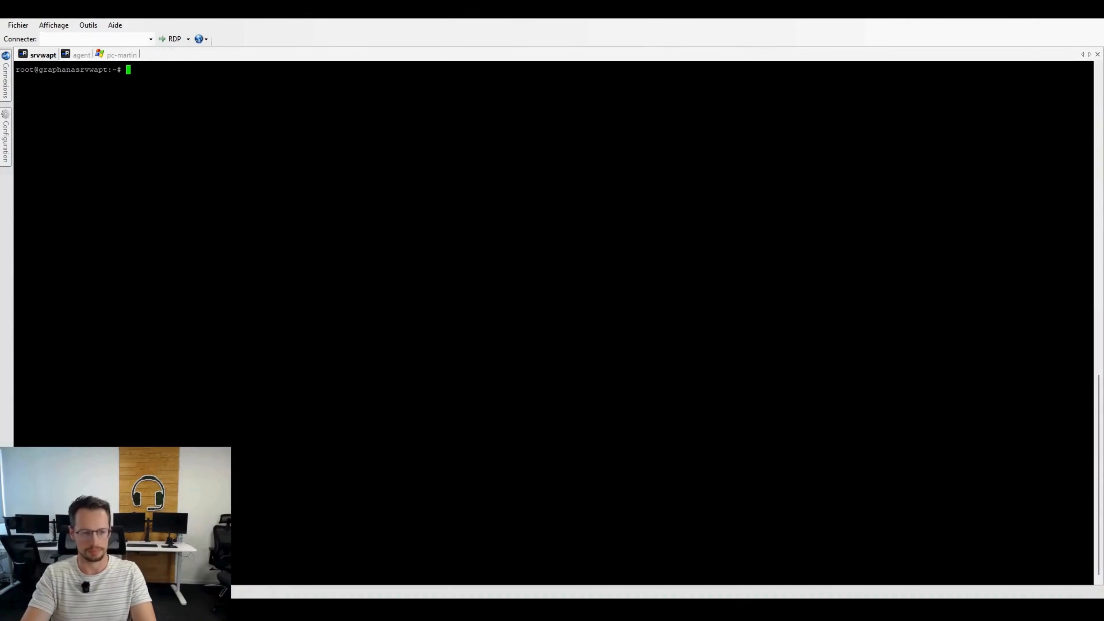
type("ps -ef | grep -i sql")
key("Return")
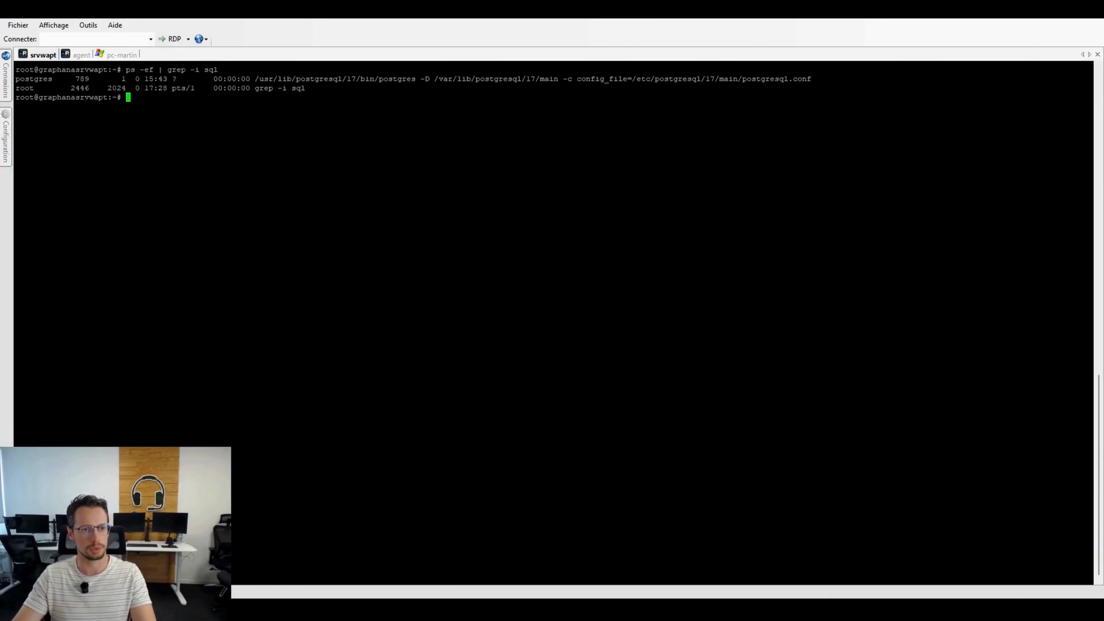
left_click_drag(369, 79, 328, 78)
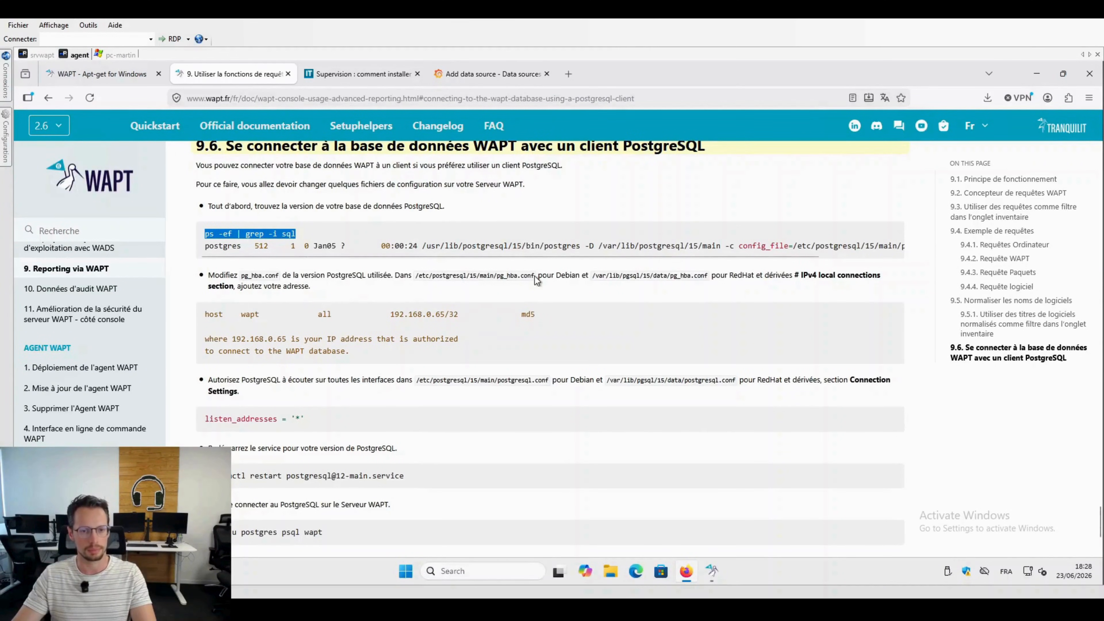
Step: Open /etc/postgresql/17/main/pg_hba.conf in vi on srvwapt, adapting the Debian path copied from the WAPT documentation
left_click_drag(535, 277, 414, 277)
key("ctrl+c")
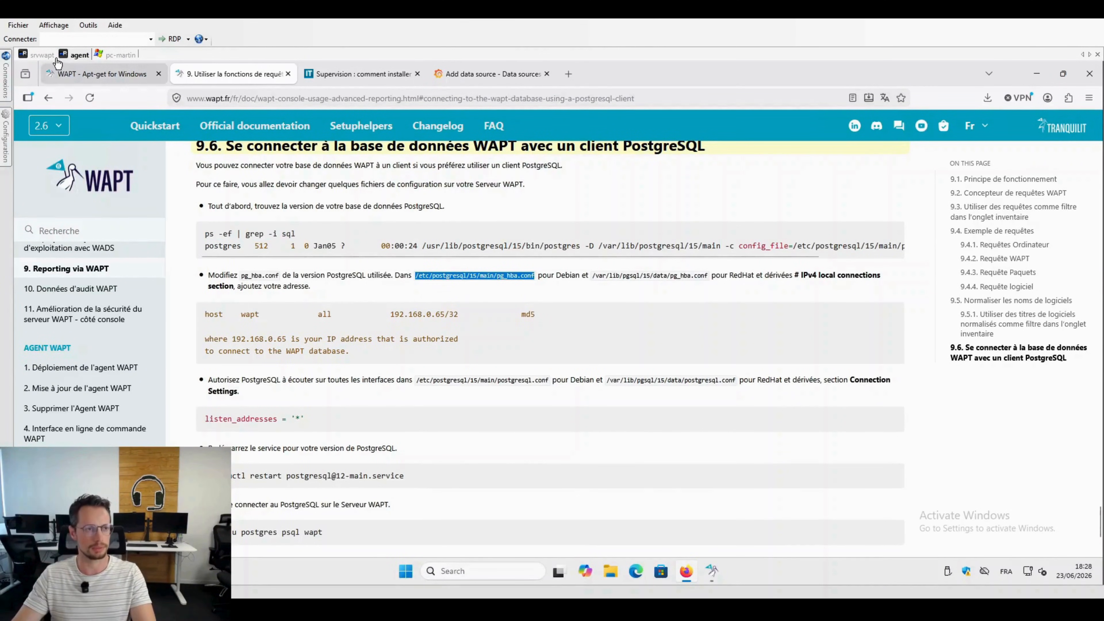
left_click(42, 55)
key("shift+Insert")
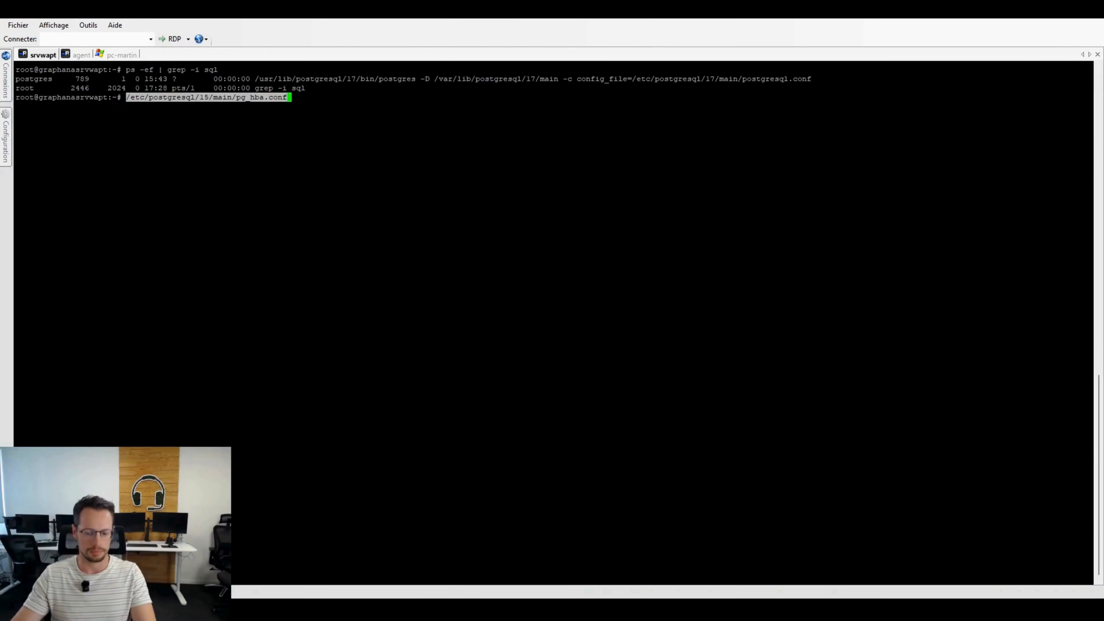
key("Home")
type("vi")
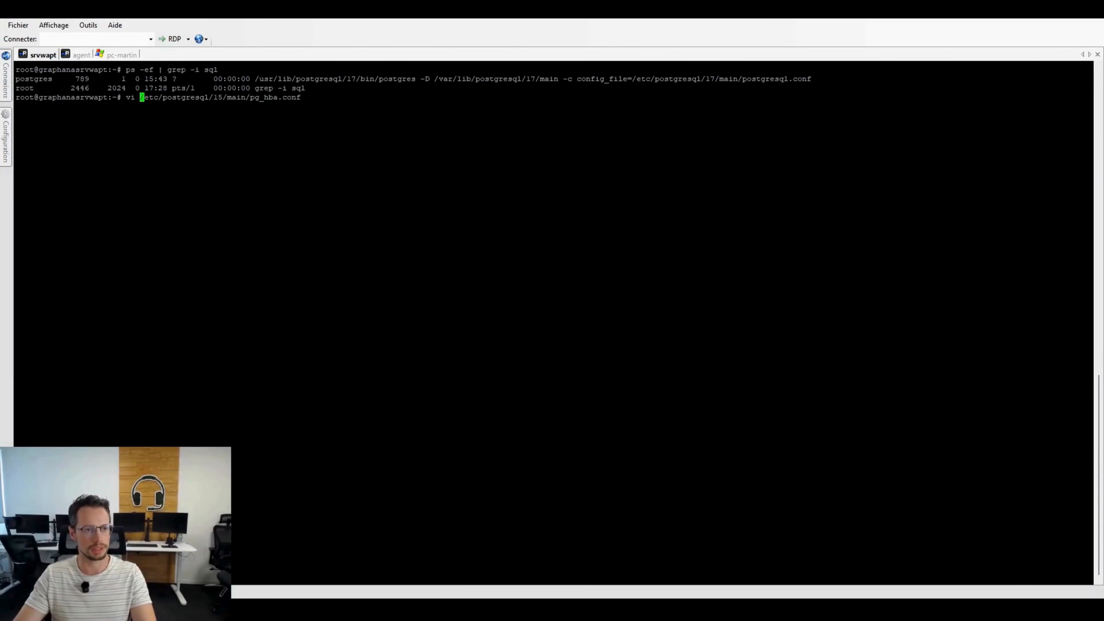
key("Right")
key("Right")
key("Right")
key("Right")
key("Right")
key("Right")
key("Right")
key("Right")
key("Right")
key("Right")
key("Right")
key("Right")
key("Right")
key("Right")
key("Right")
key("Right")
key("Right")
key("Right")
key("Right")
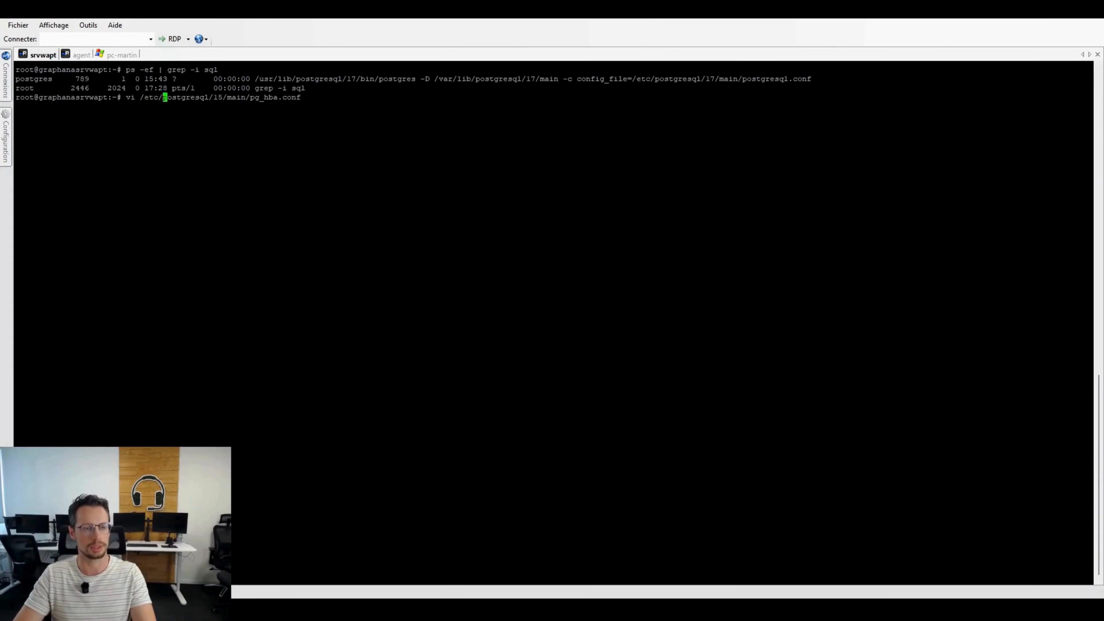
key("Left")
key("BackSpace")
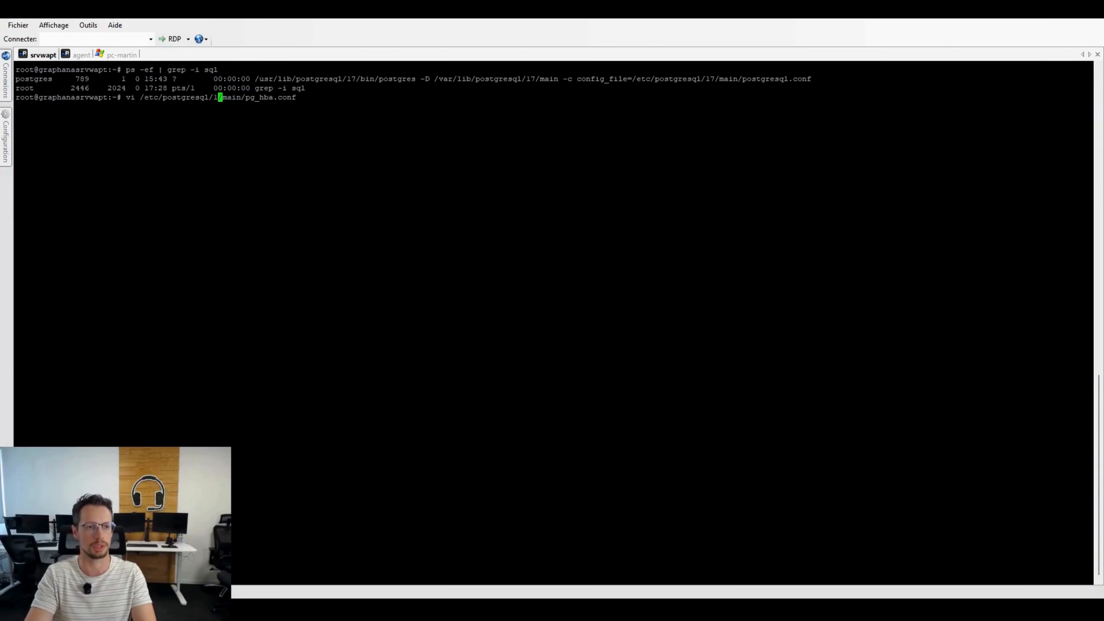
type("7")
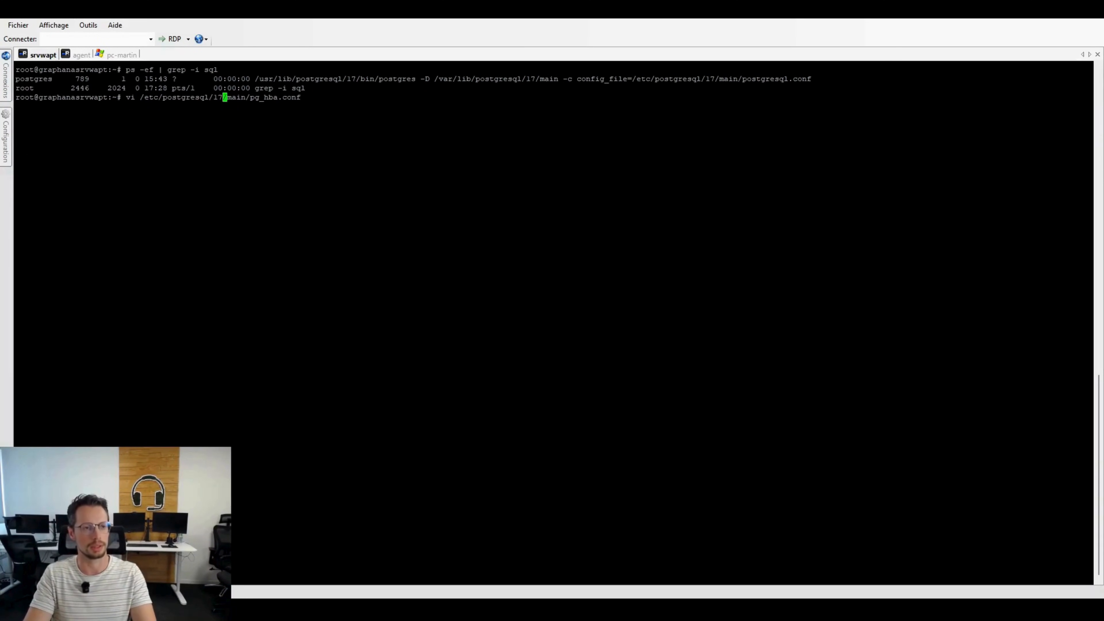
key("Return")
Step: Append a host entry at the end of pg_hba.conf for database wapt, user all and address 10.11.4.126/32
key("$")
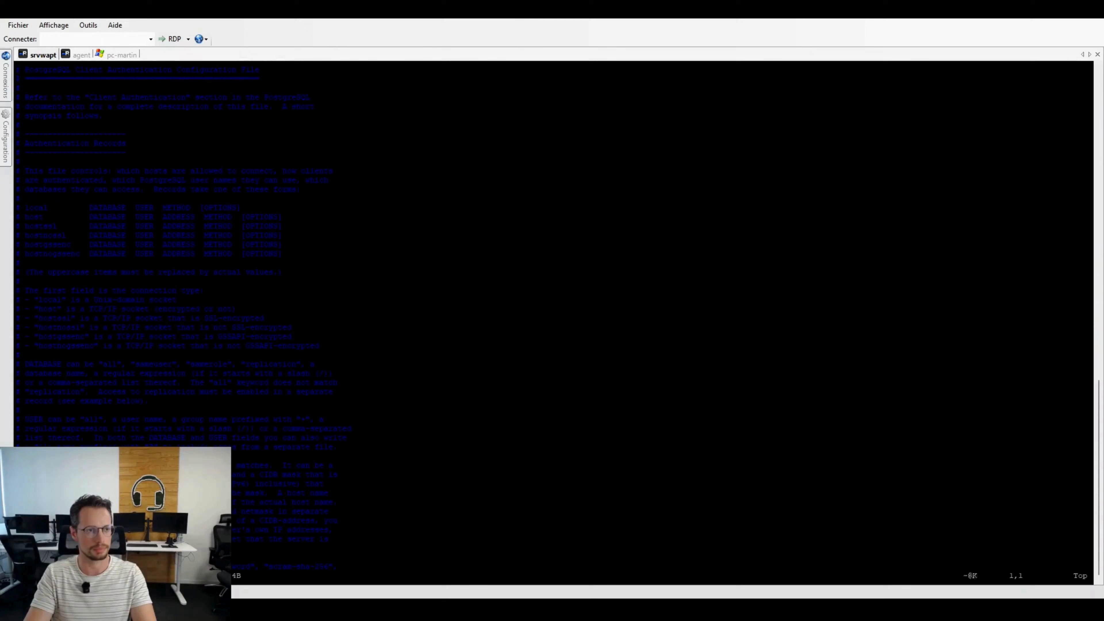
scroll(554, 322, "down", 20)
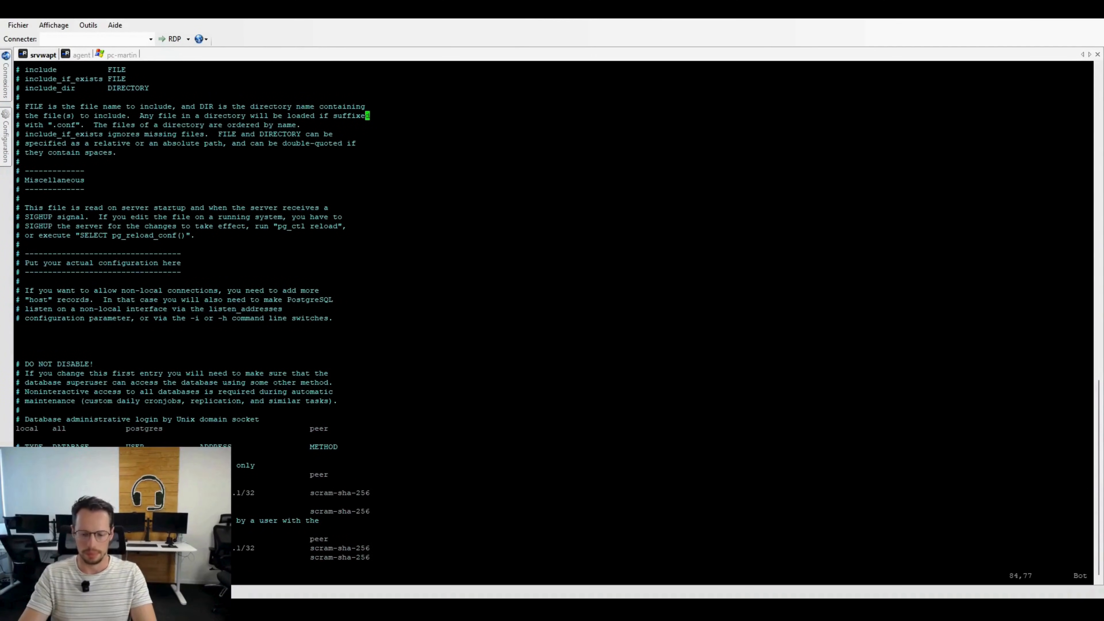
scroll(554, 322, "down", 18)
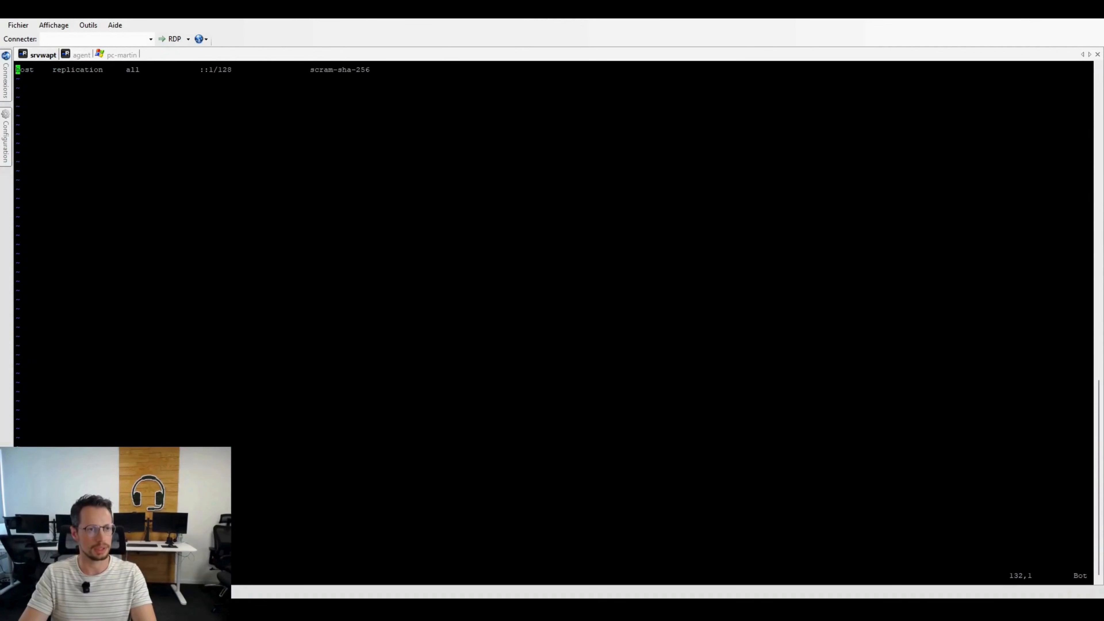
key("l")
key("dollar")
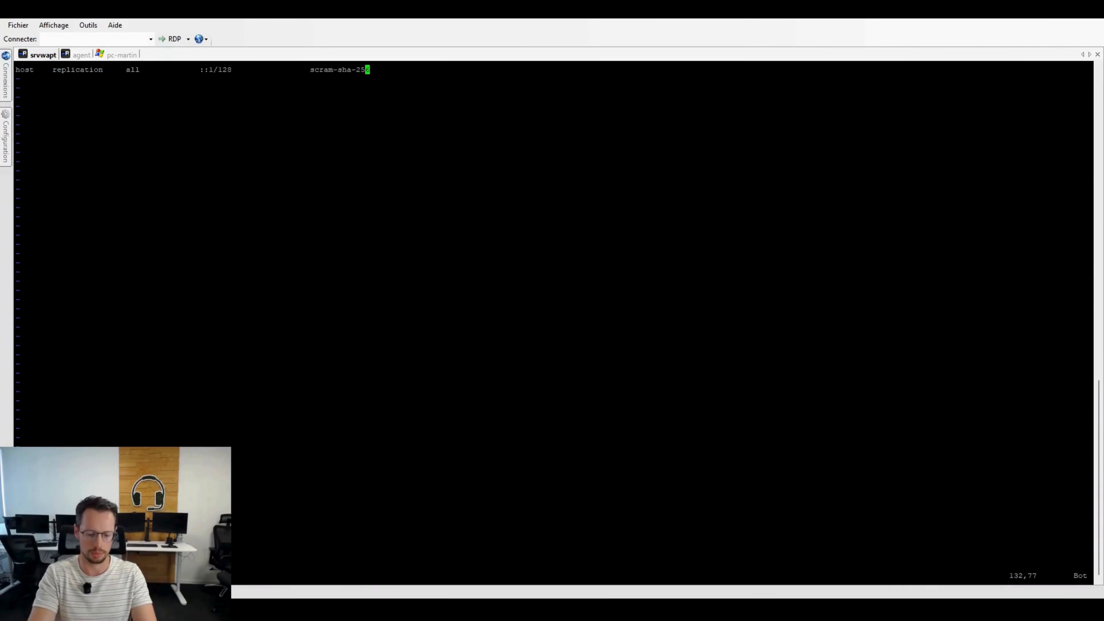
type("o")
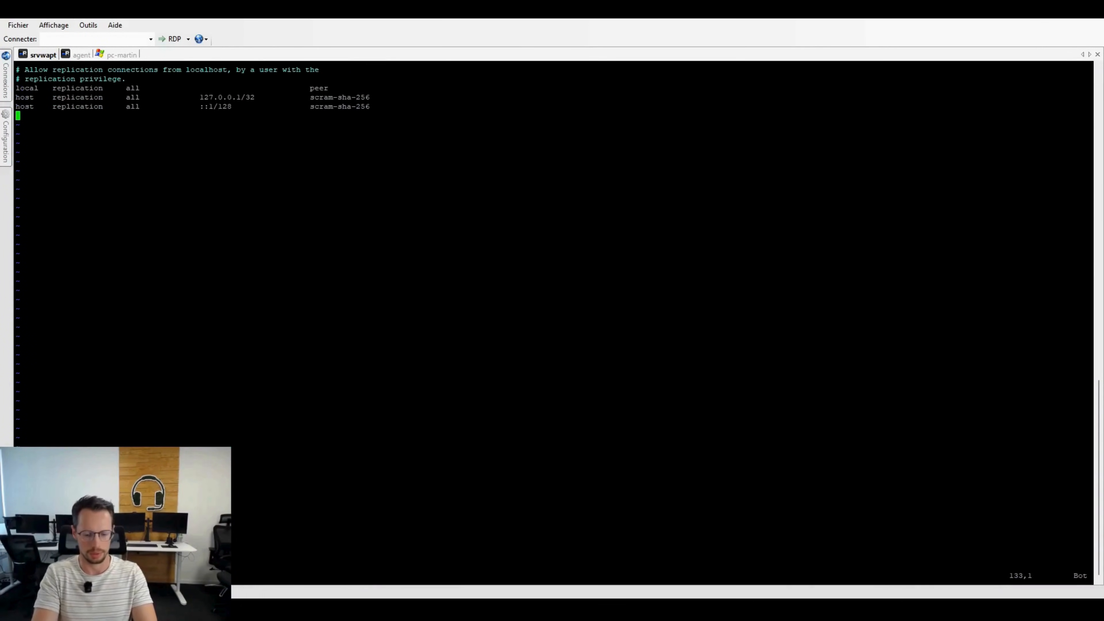
type("host    ")
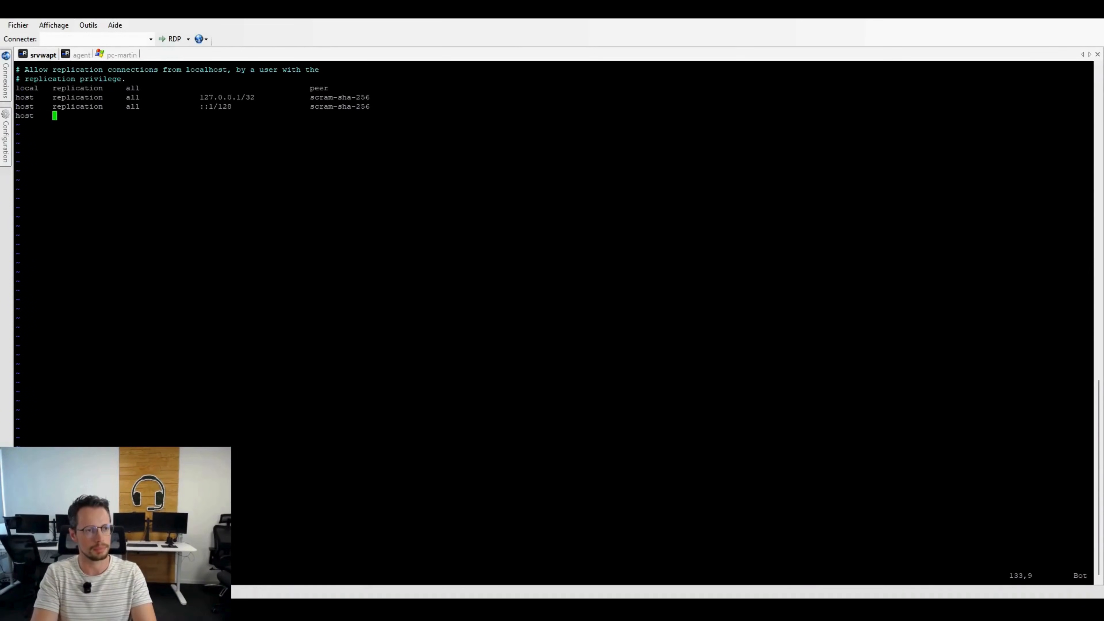
type("wapt            all             0")
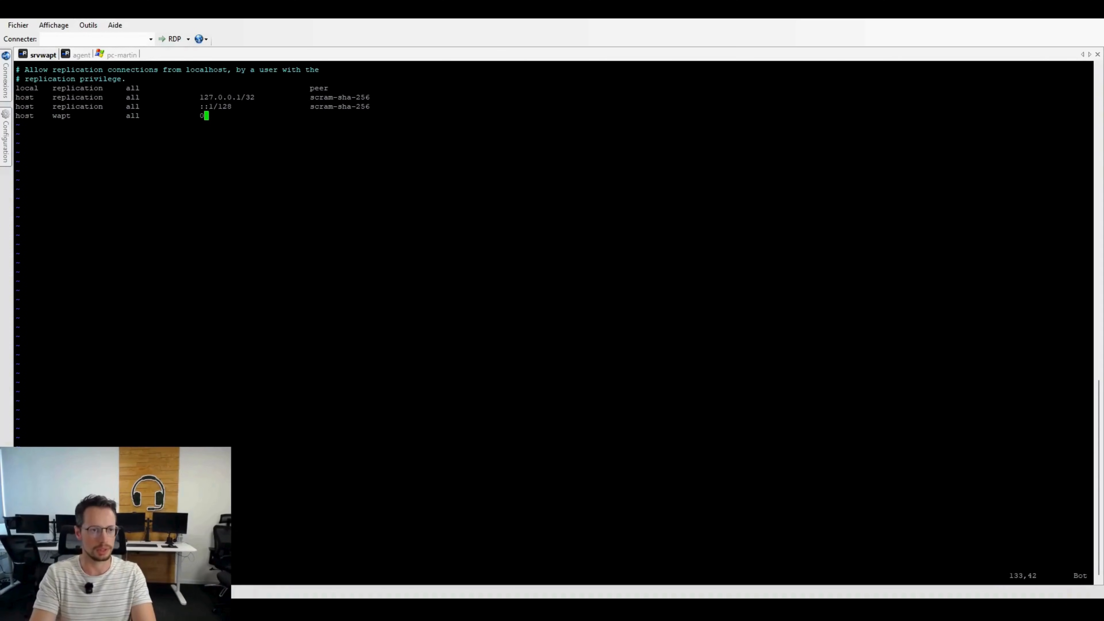
key("BackSpace")
type("10.1")
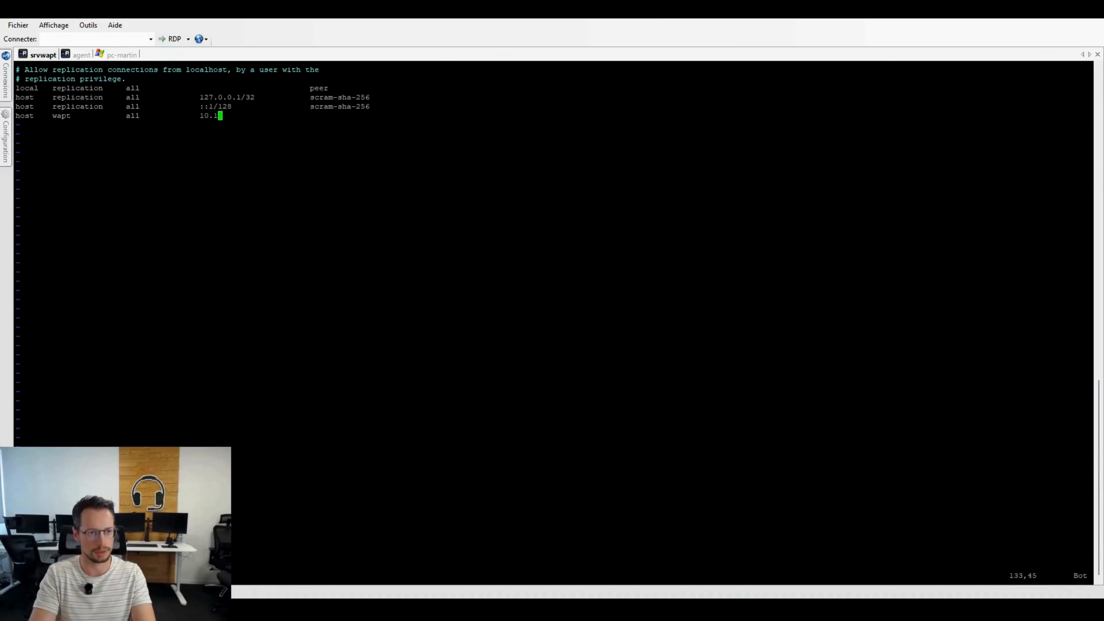
type("1.4.126")
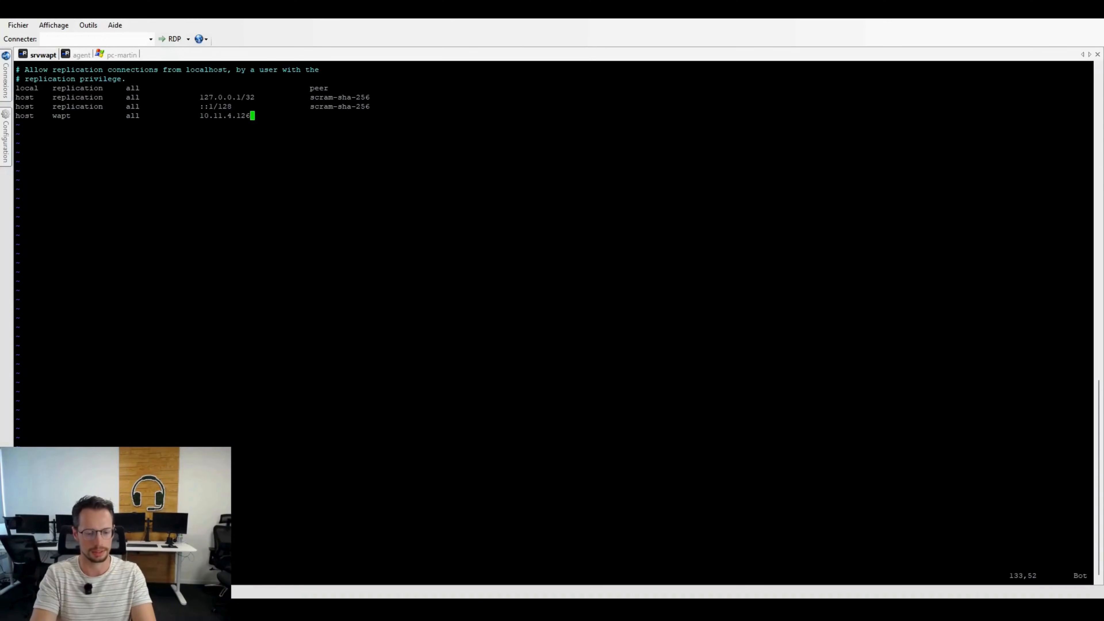
type("/32         ")
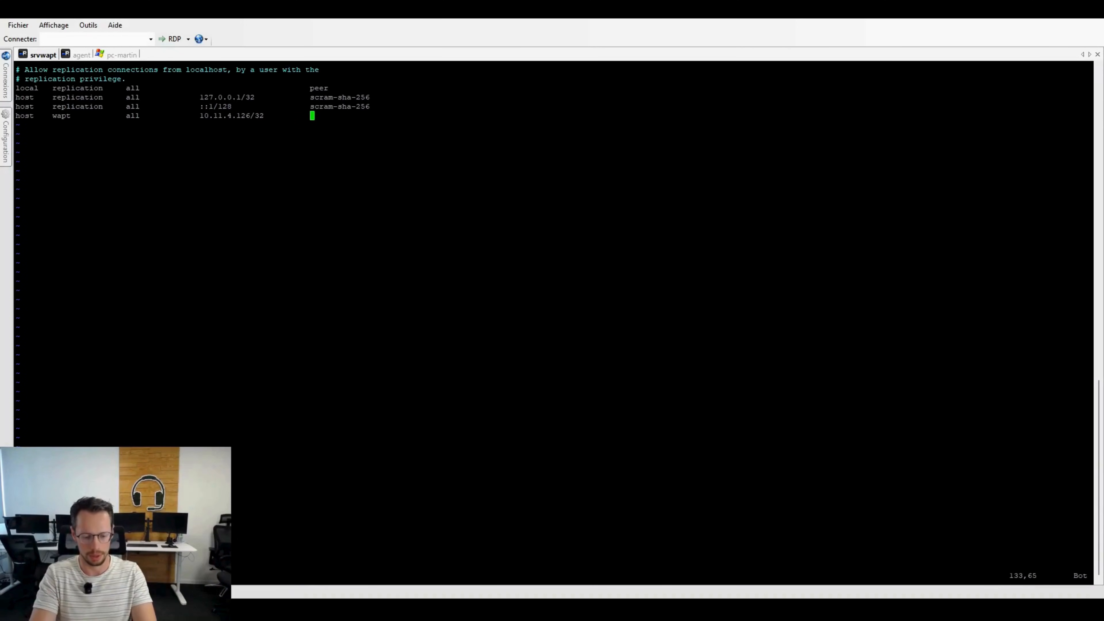
type(" MD5")
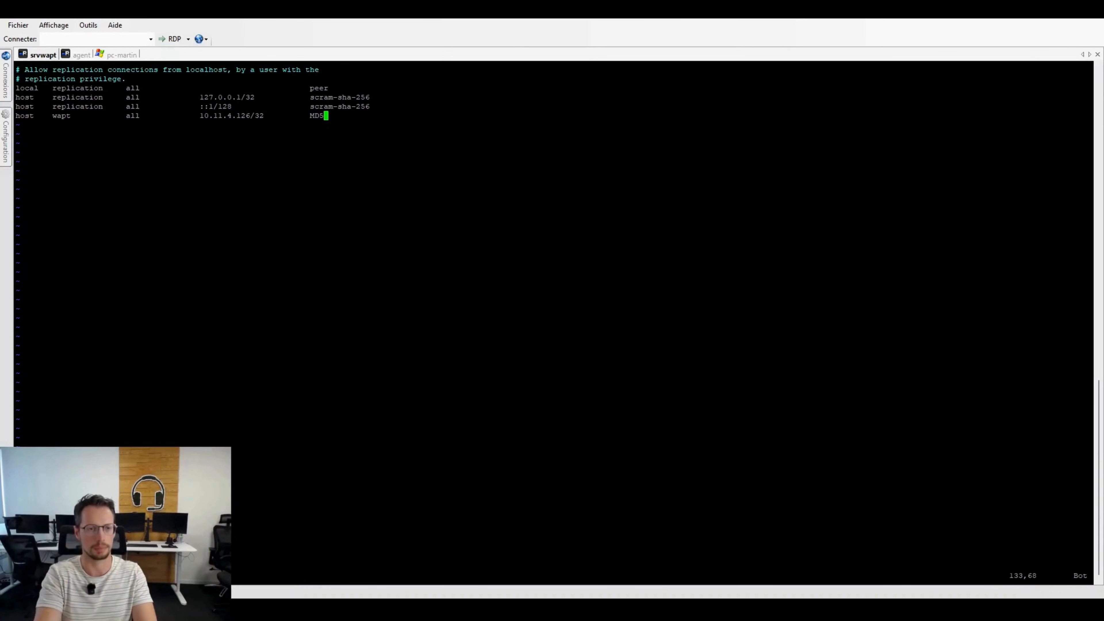
Step: Set the authentication method of the new wapt host entry to lowercase md5
key("BackSpace")
key("BackSpace")
key("BackSpace")
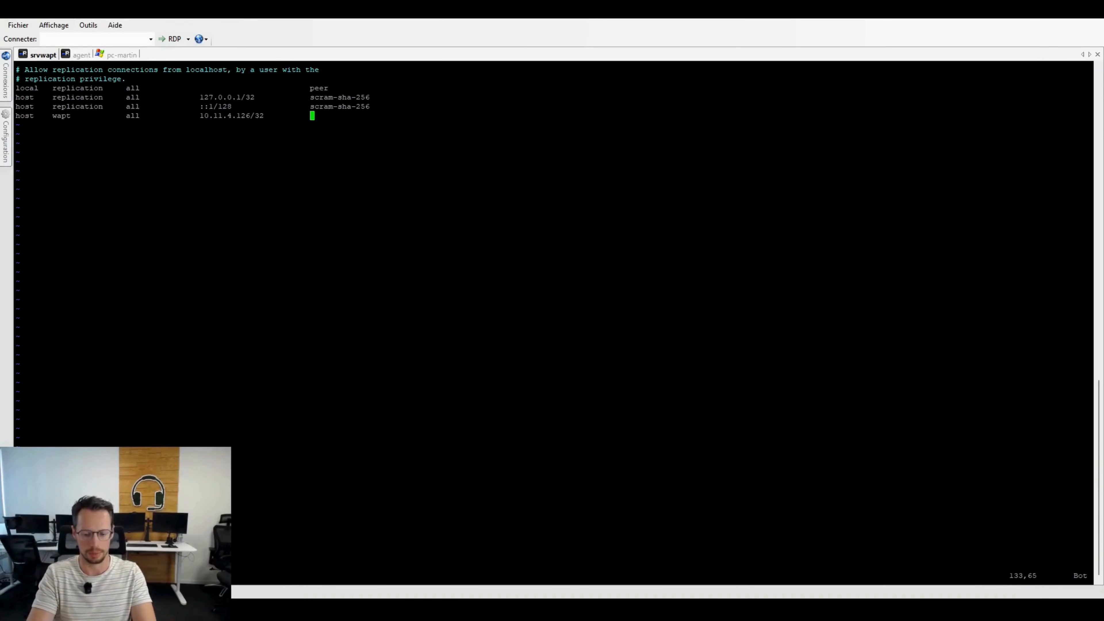
type("md")
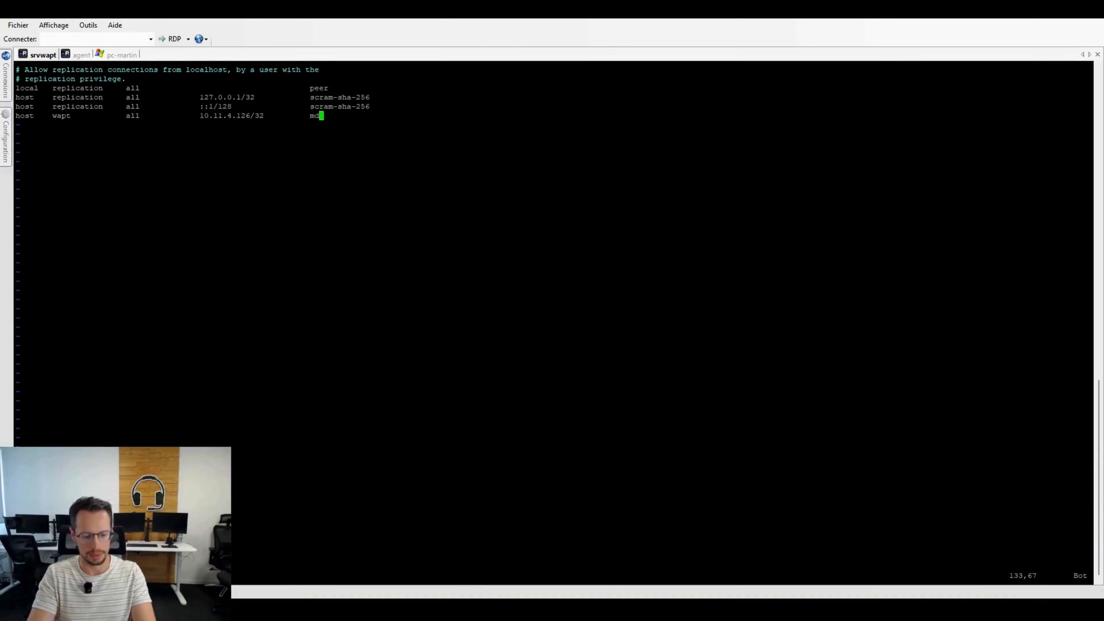
type("5")
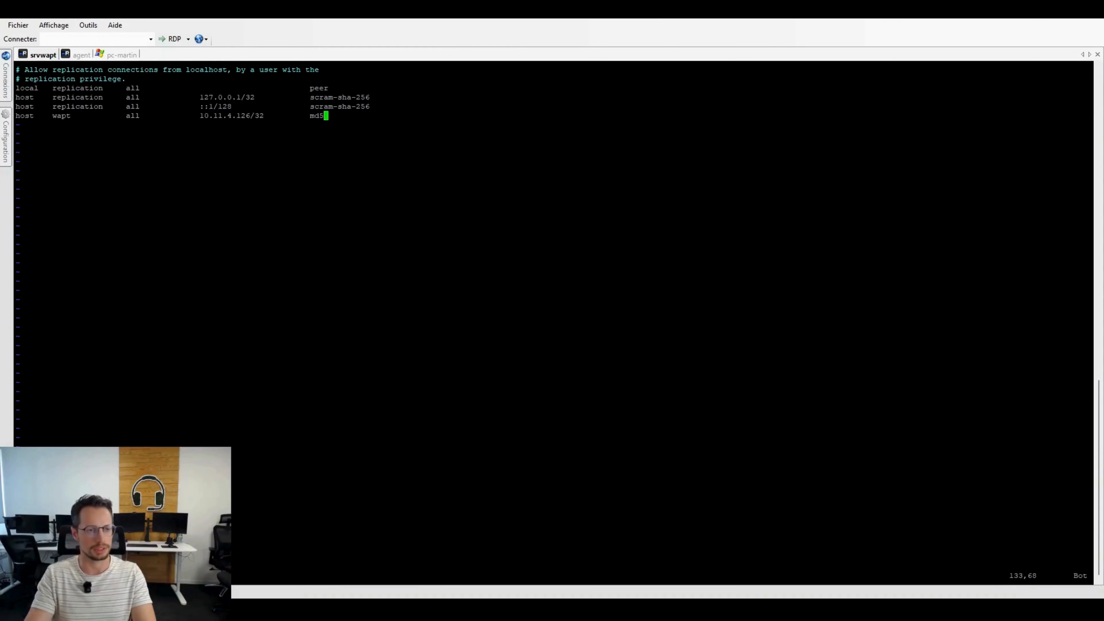
Step: Save the changes to pg_hba.conf and exit vi
mouse_move(6, 81)
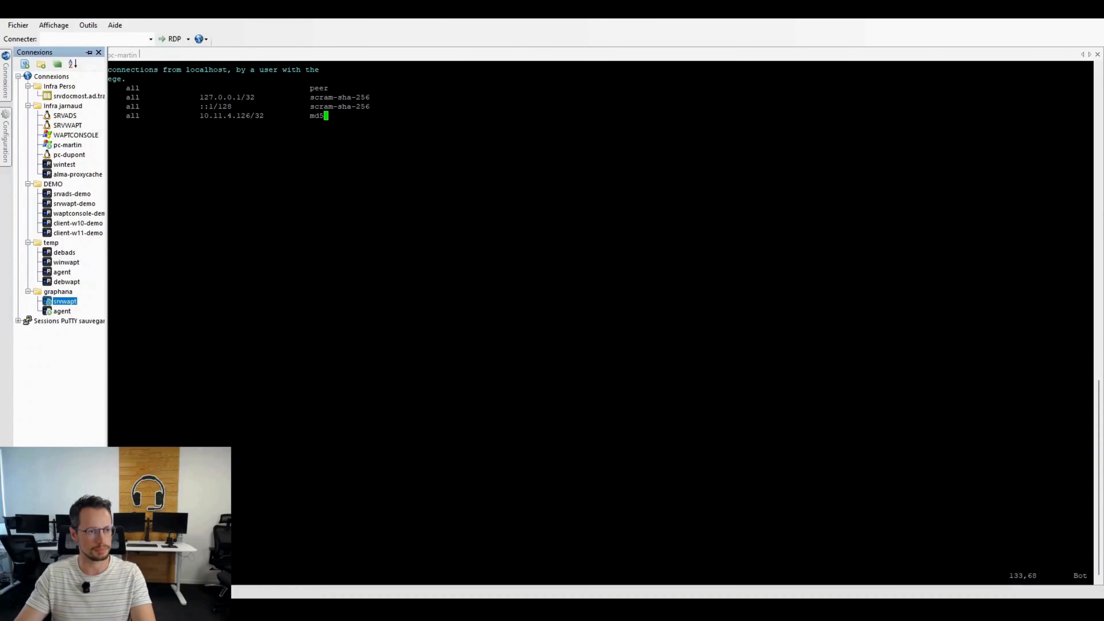
mouse_move(6, 142)
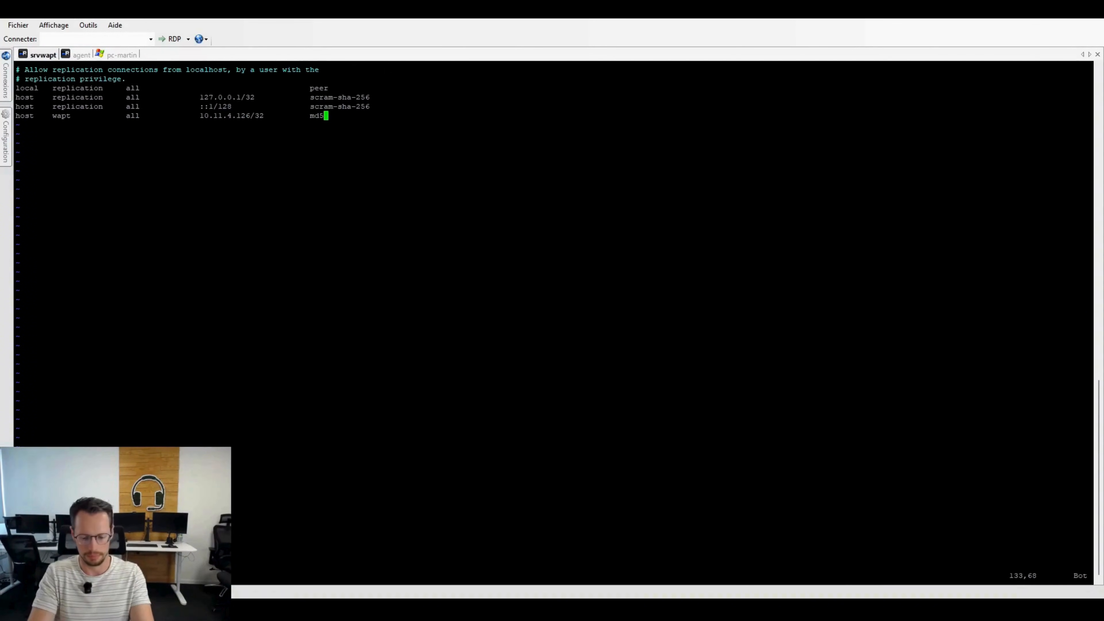
key("Escape")
type(":wq")
key("Return")
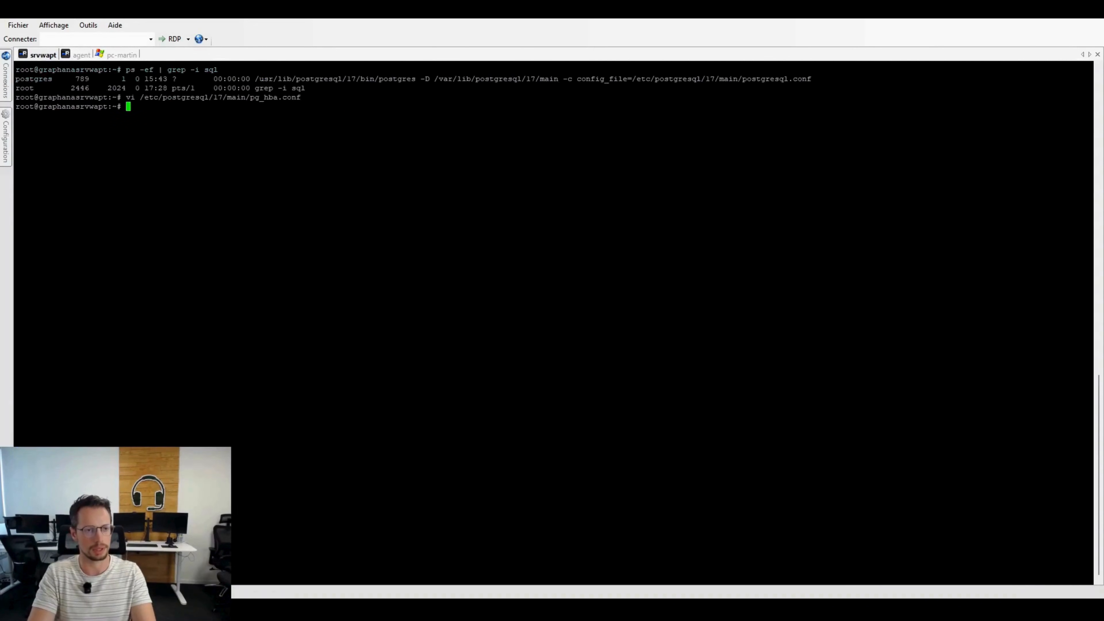
Step: Copy the Debian path of postgresql.conf from section 9.6 of the WAPT documentation in the agent session
left_click(81, 55)
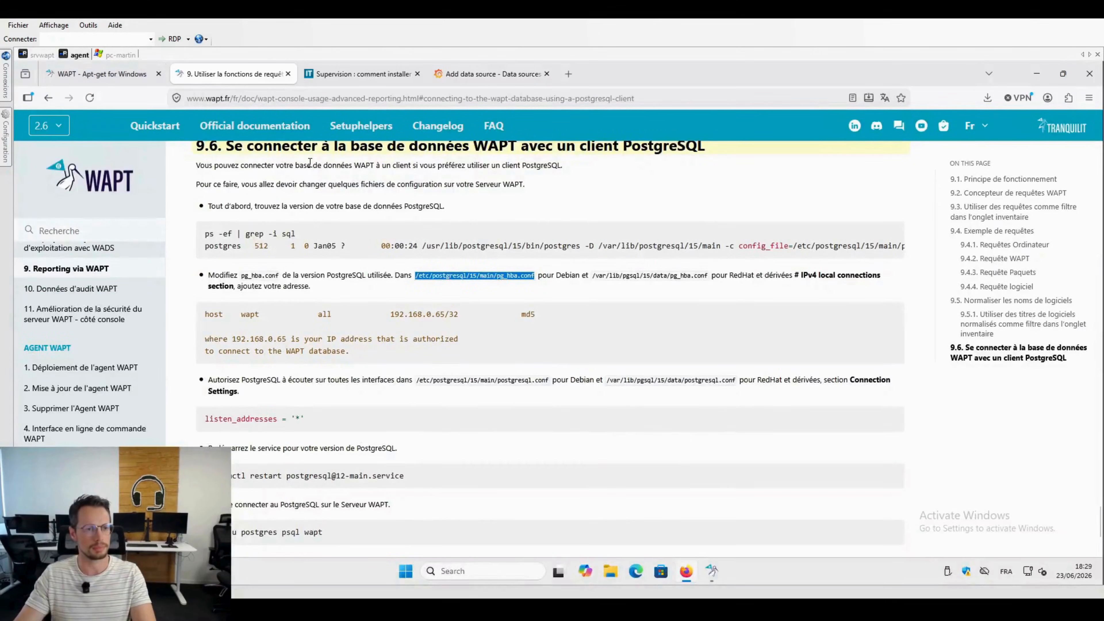
scroll(386, 294, "down", 1)
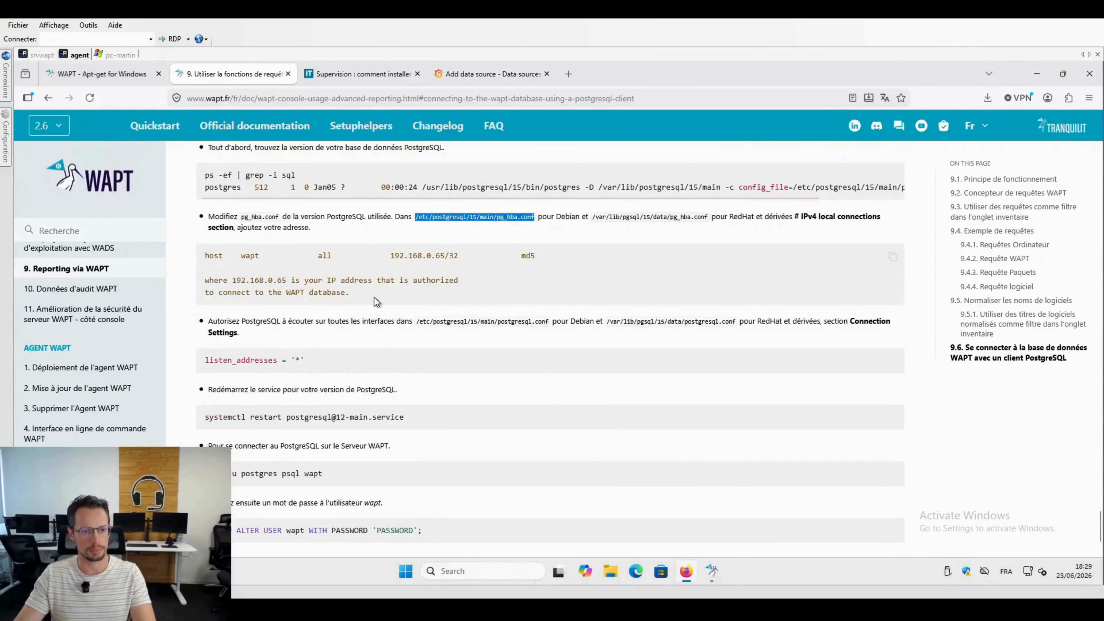
scroll(369, 310, "down", 1)
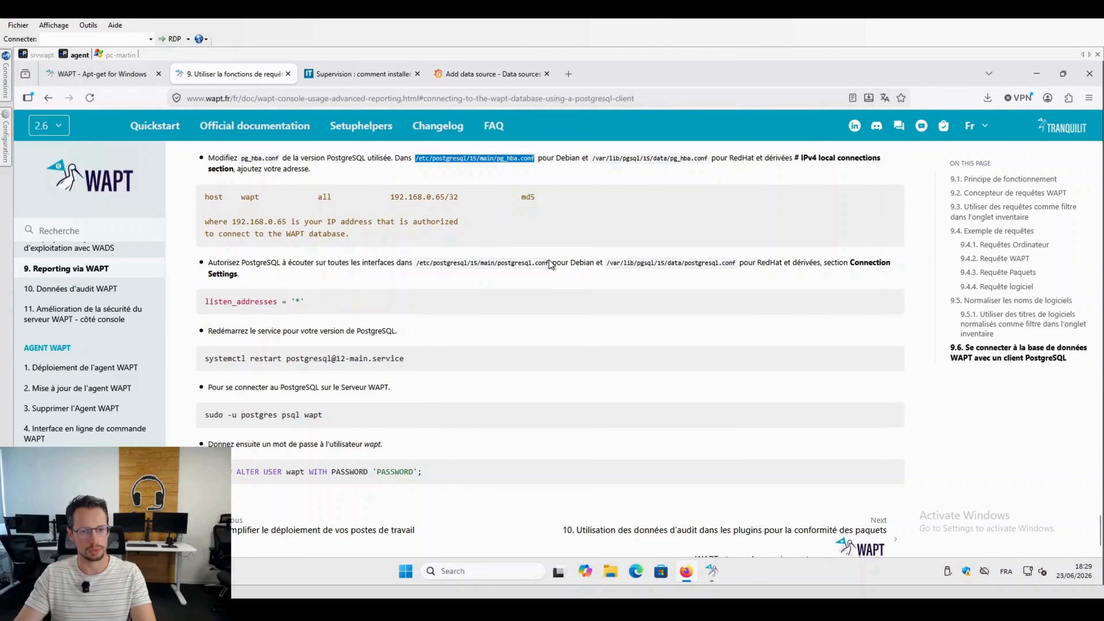
left_click_drag(552, 261, 415, 264)
key("ctrl+c")
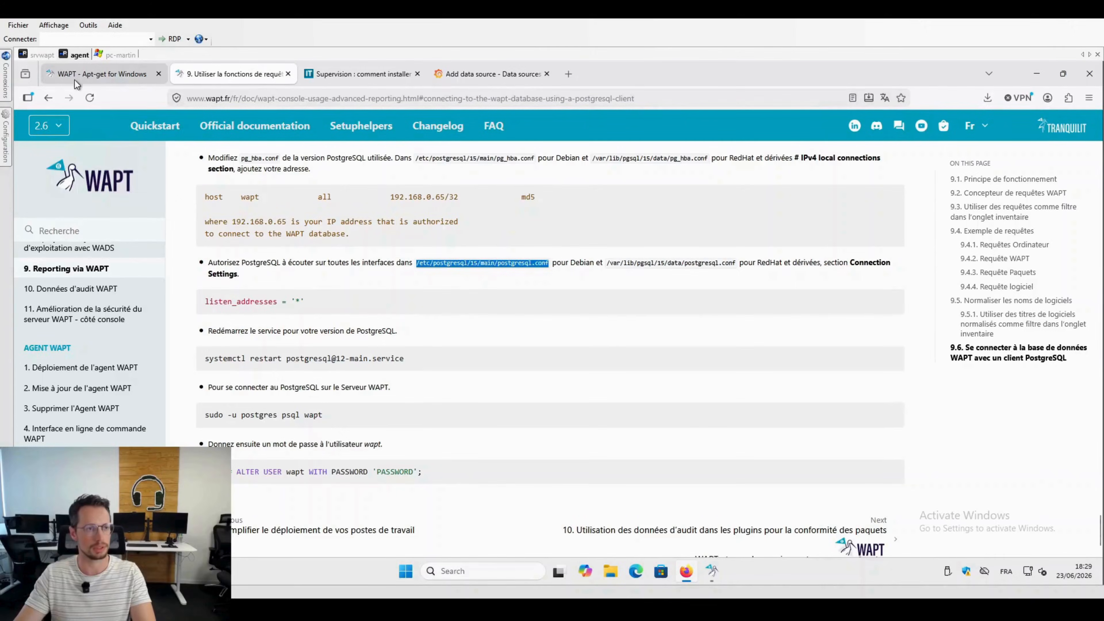
Step: Open /etc/postgresql/17/main/postgresql.conf in vi on srvwapt, changing the version in the copied path to 17
left_click(40, 56)
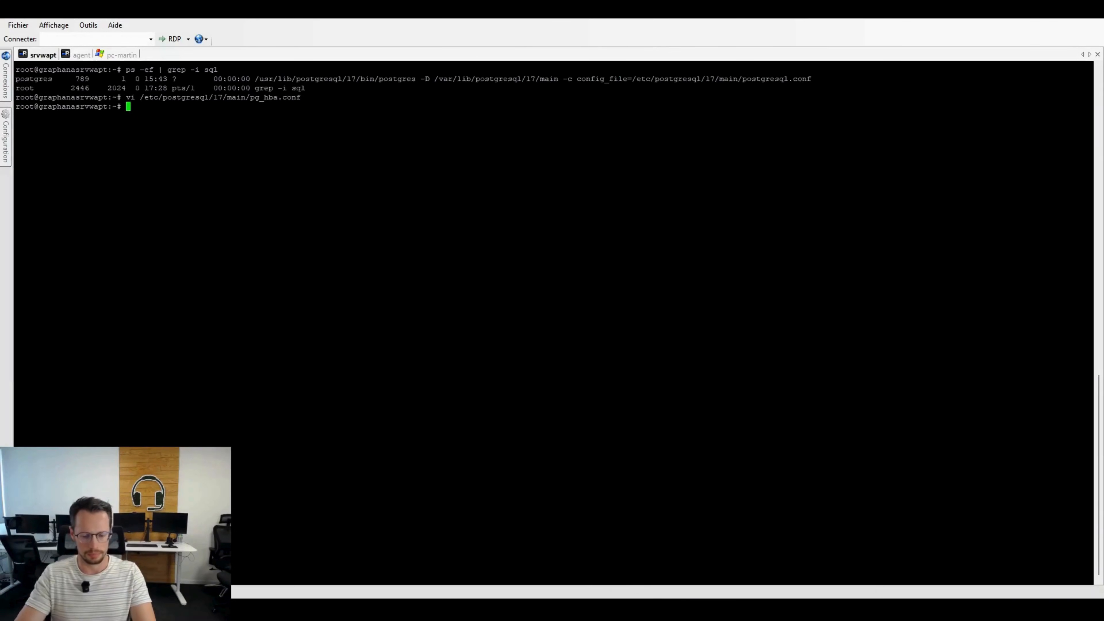
type("vi")
key("shift+Insert")
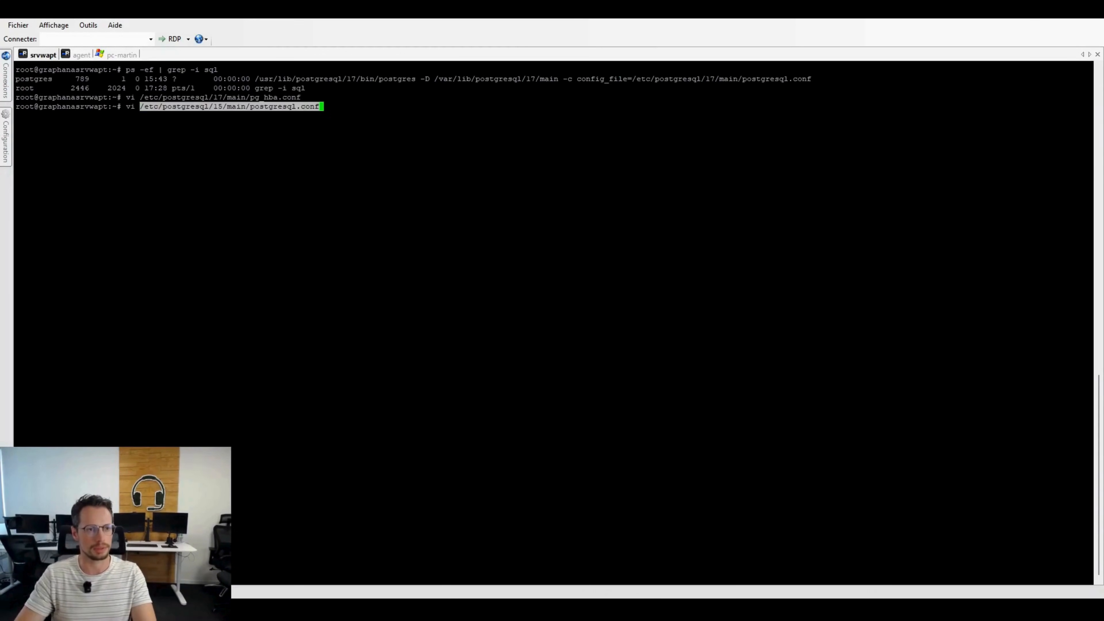
key("Left")
key("Left")
key("Left")
key("Left")
key("Left")
key("Left")
key("Left")
key("Left")
key("Left")
key("Left")
key("Left")
key("Left")
key("Left")
key("Left")
key("Left")
key("Left")
key("Left")
key("Left")
key("Left")
key("Left")
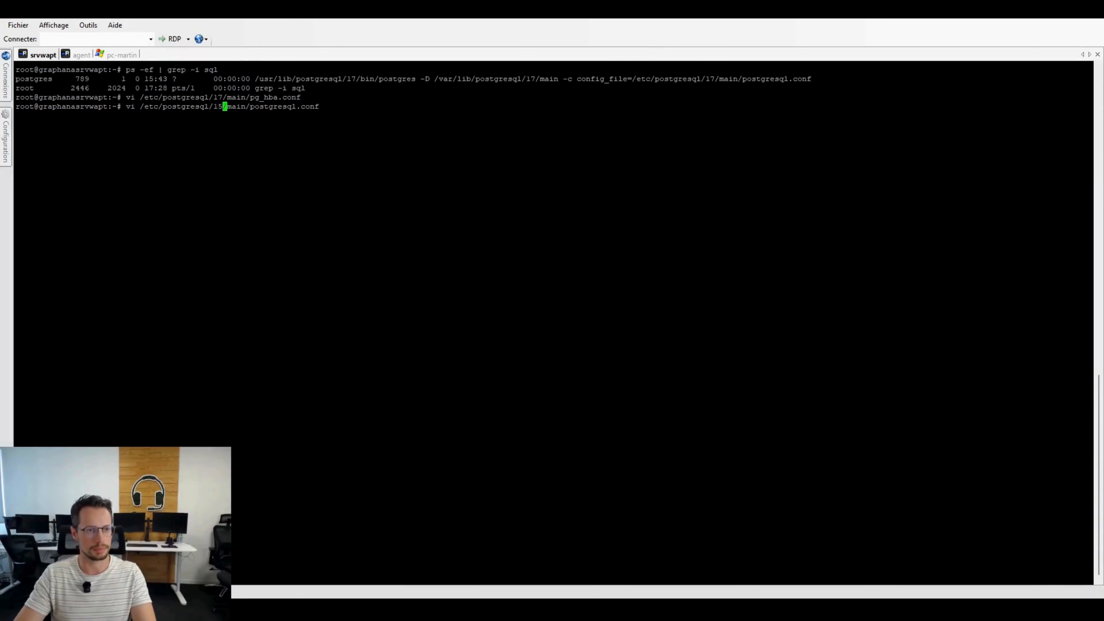
key("BackSpace")
type("7")
key("Return")
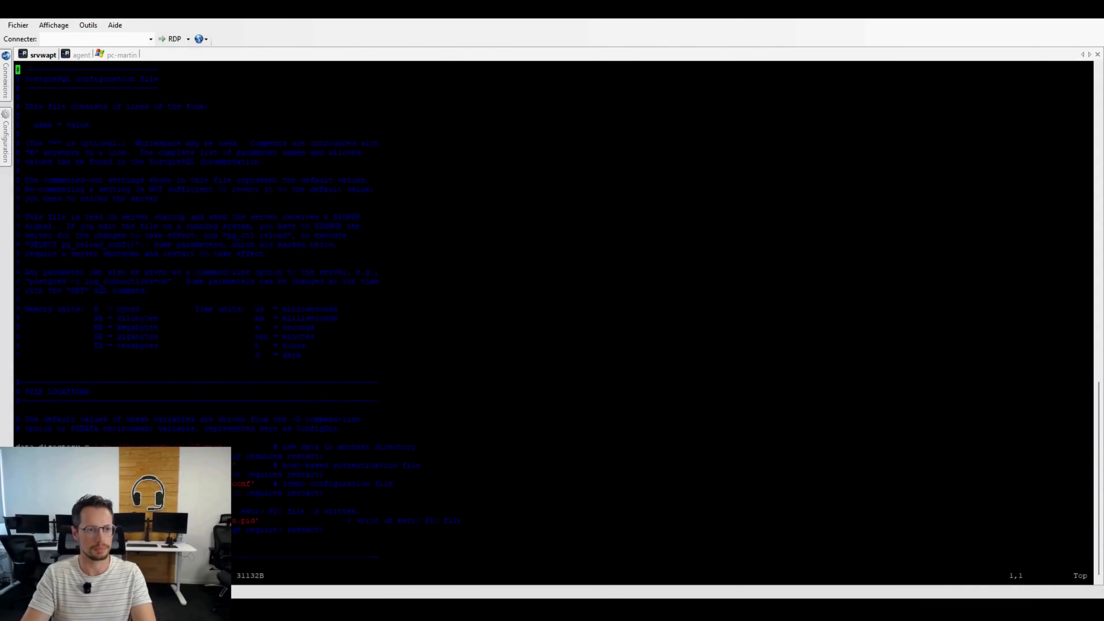
Step: Uncomment the listen_addresses line under Connection Settings in postgresql.conf
key("Page_Down")
key("Page_Down")
key("Page_Down")
key("Page_Down")
key("Page_Down")
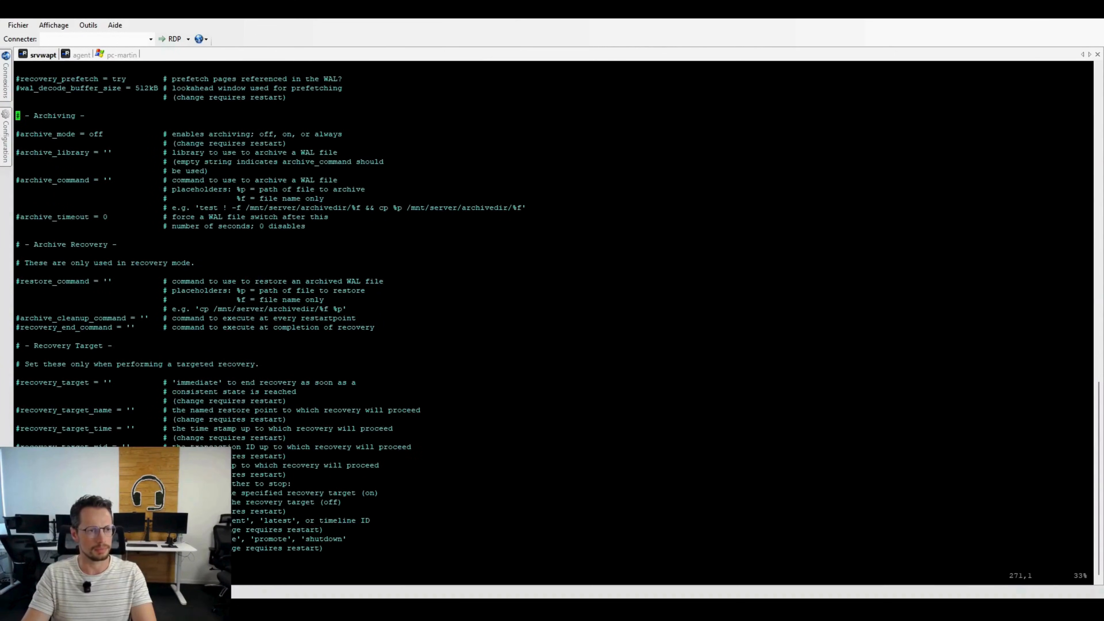
key("Page_Up")
key("Page_Up")
key("Page_Up")
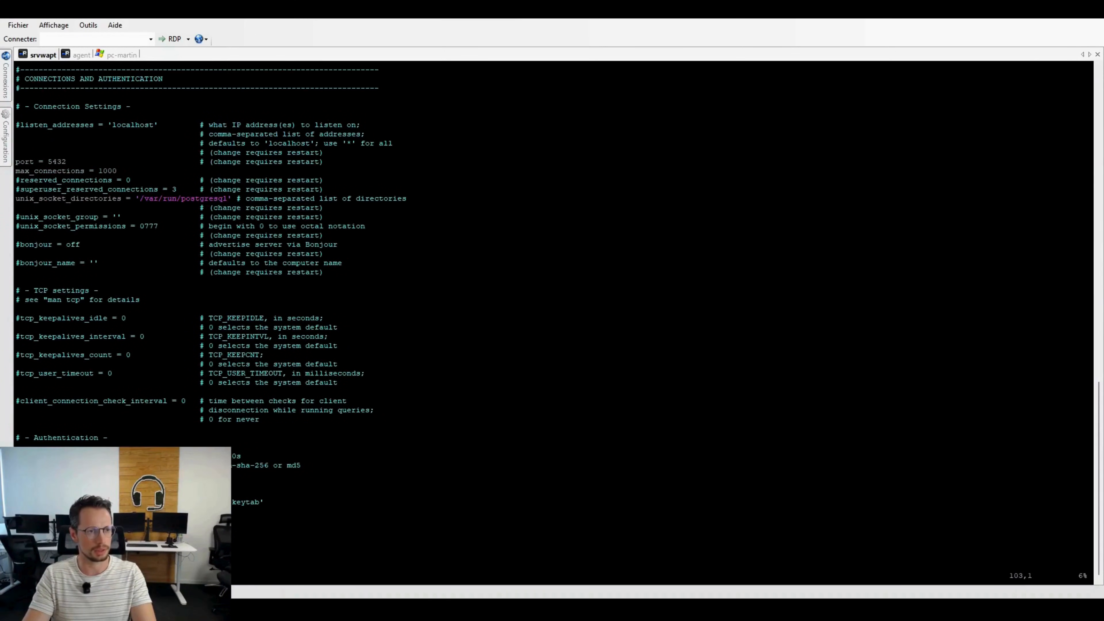
key("Down")
key("Down")
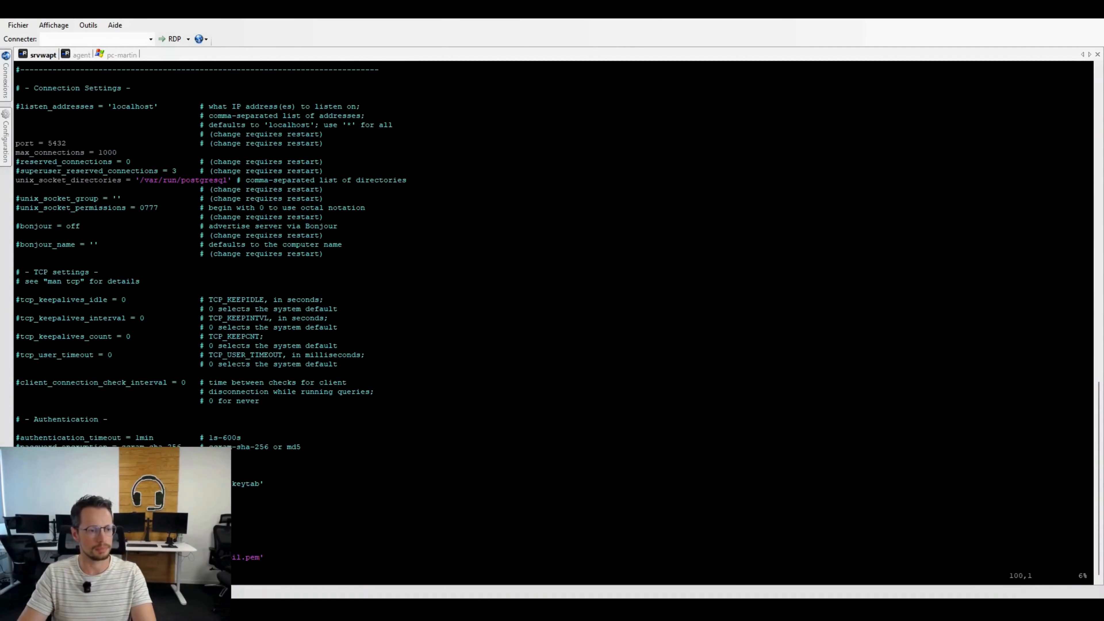
key("Up")
key("Up")
key("Up")
key("Up")
key("Up")
key("Up")
key("Up")
key("Up")
key("Up")
key("Up")
key("Up")
key("Up")
key("Up")
key("Up")
key("Up")
key("Up")
key("Up")
key("Up")
key("Up")
key("Up")
key("Down")
key("Right")
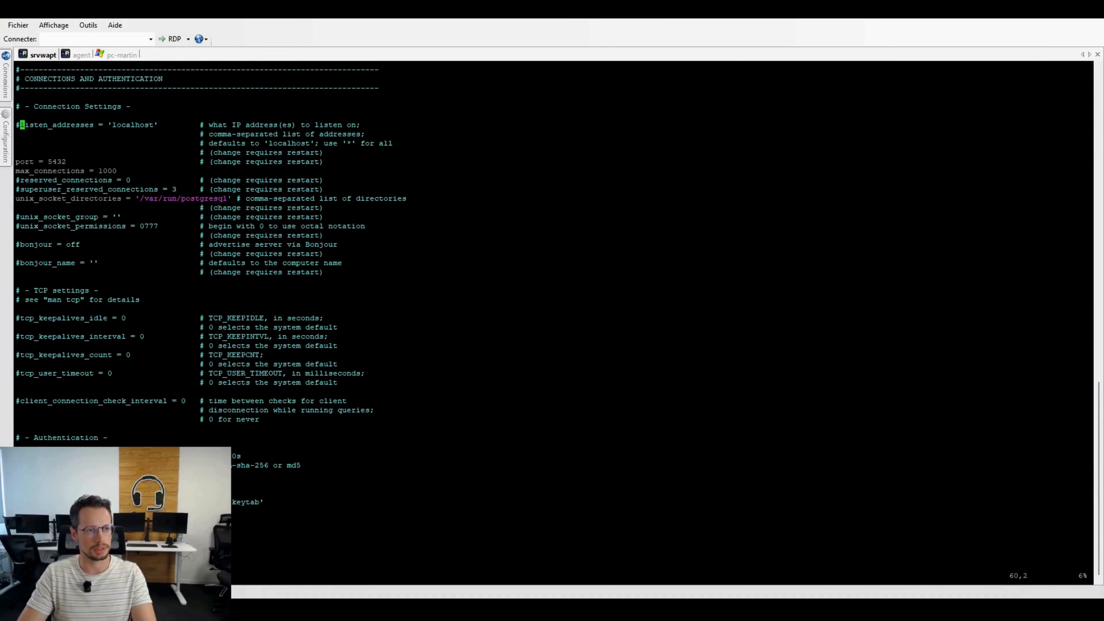
key("Left")
key("x")
Step: Replace the listen_addresses value with '*' so PostgreSQL listens on all interfaces
key("Right")
key("Right")
key("Right")
key("Right")
key("Right")
key("Right")
key("Right")
key("Right")
key("Right")
key("Right")
key("Right")
key("Right")
key("Right")
key("Right")
key("Right")
key("Right")
key("Right")
key("Right")
key("Right")
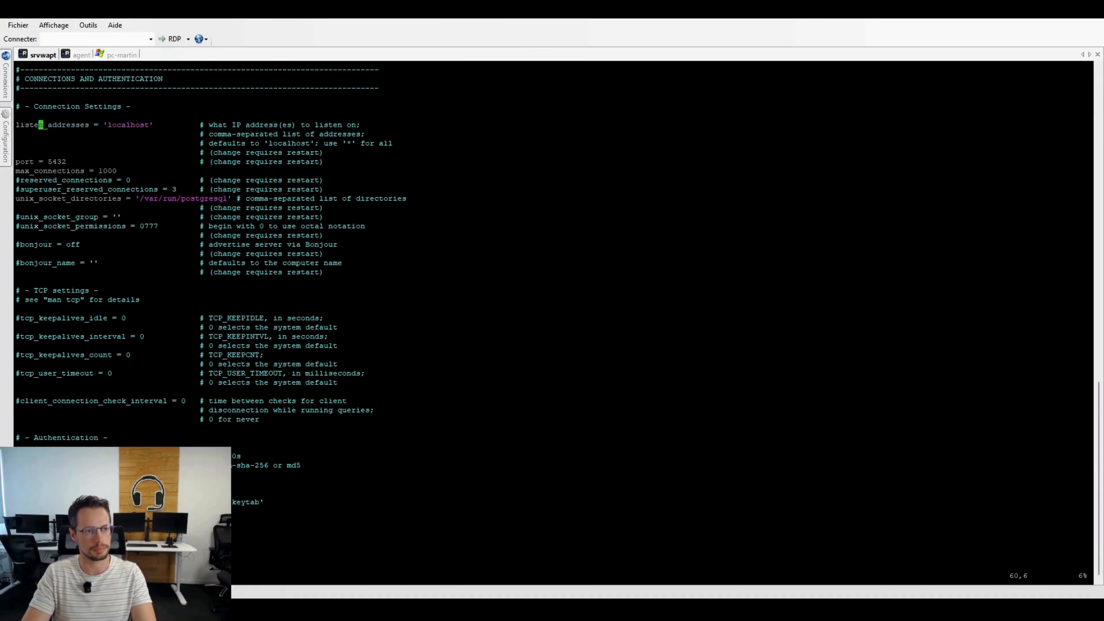
key("Right")
key("x")
key("x")
key("x")
key("x")
key("x")
key("x")
key("x")
key("x")
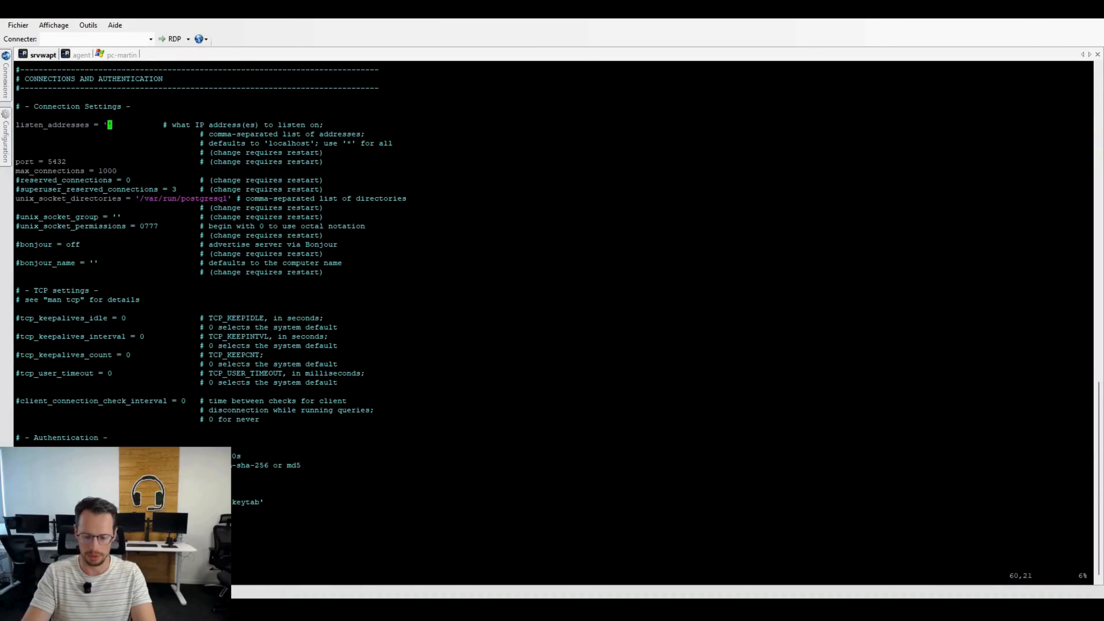
type("i*")
key("Escape")
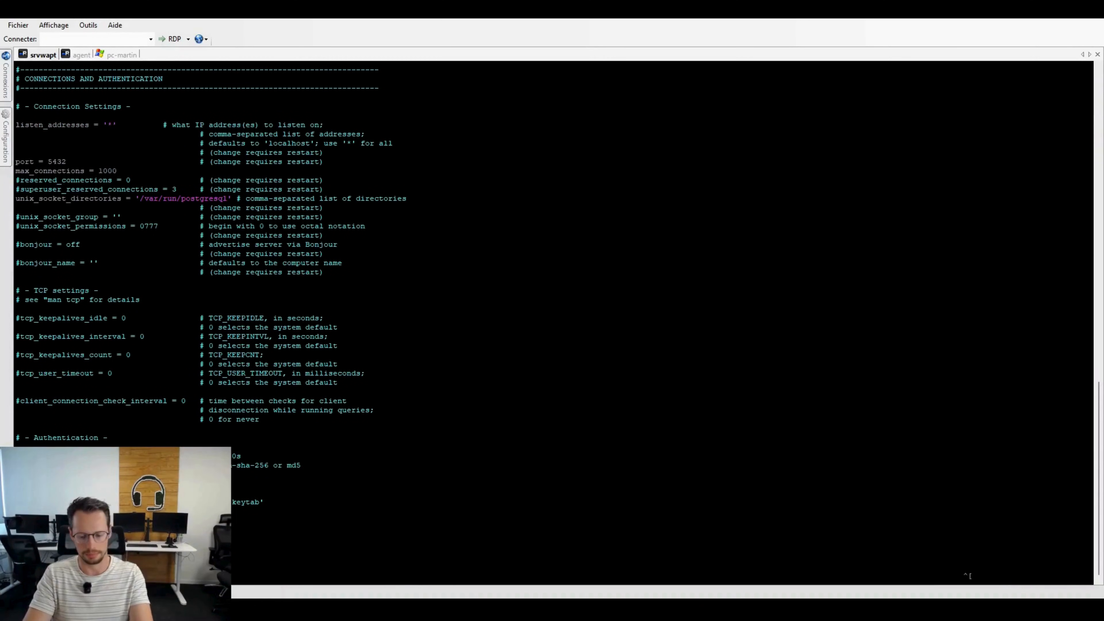
Step: Save the changes to postgresql.conf and exit vi
type(":wq")
key("Return")
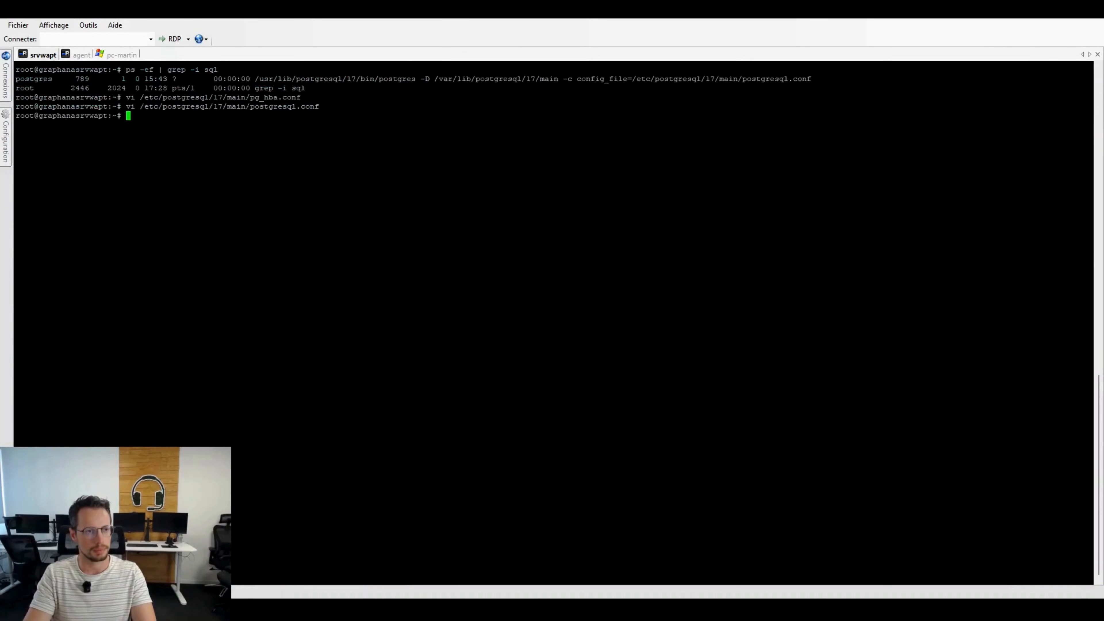
Step: Copy the PostgreSQL service restart command from the WAPT documentation in the agent session
left_click(79, 54)
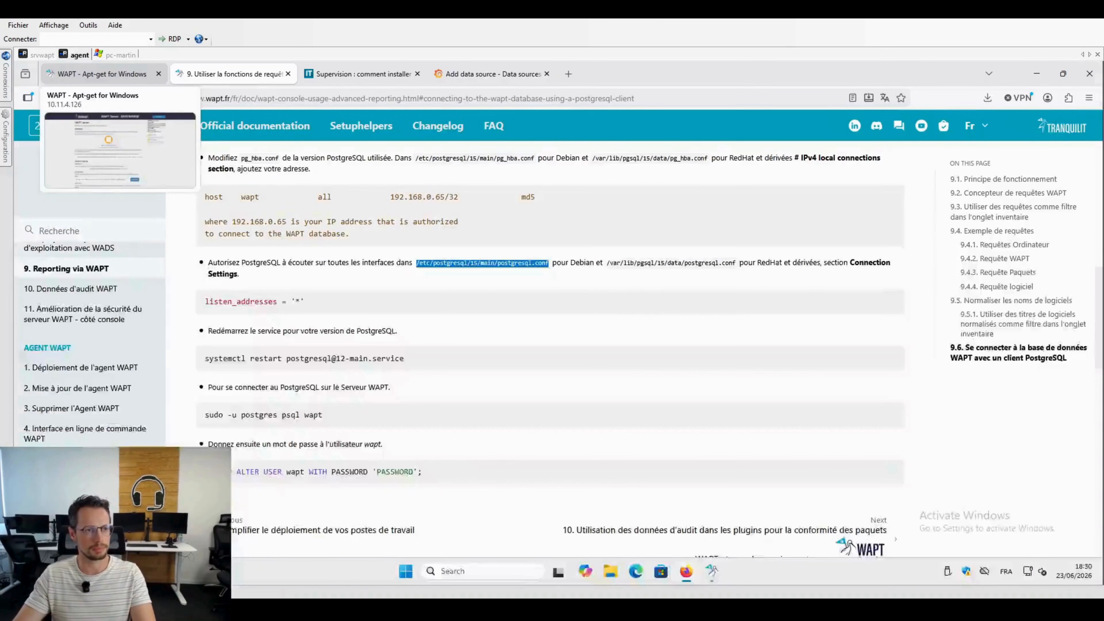
scroll(391, 302, "down", 2)
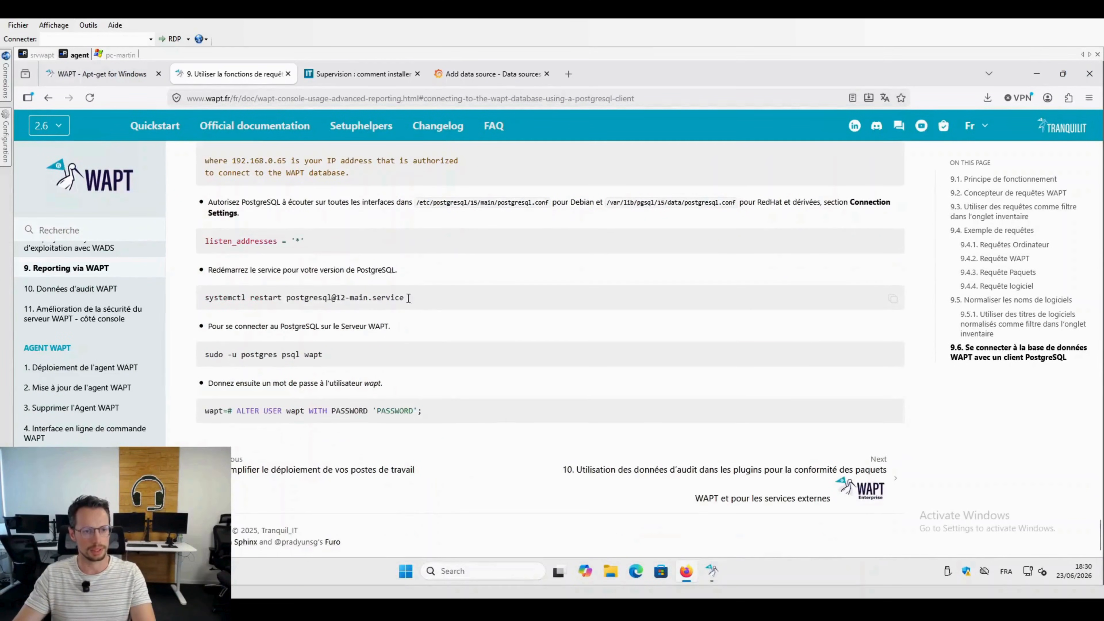
left_click_drag(419, 297, 201, 300)
key("ctrl+c")
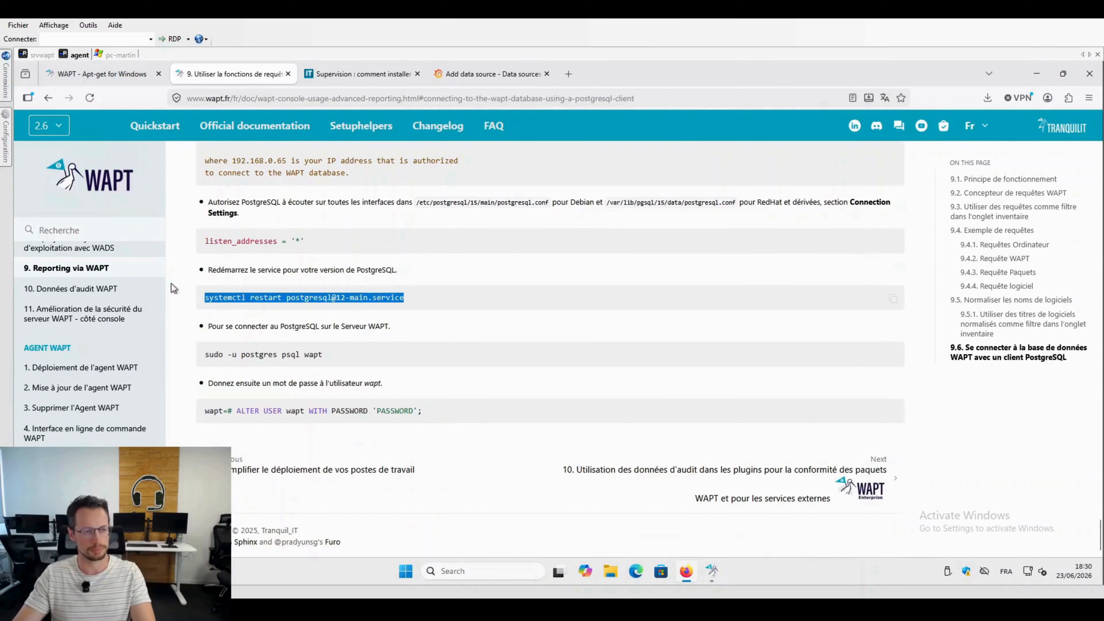
left_click(28, 55)
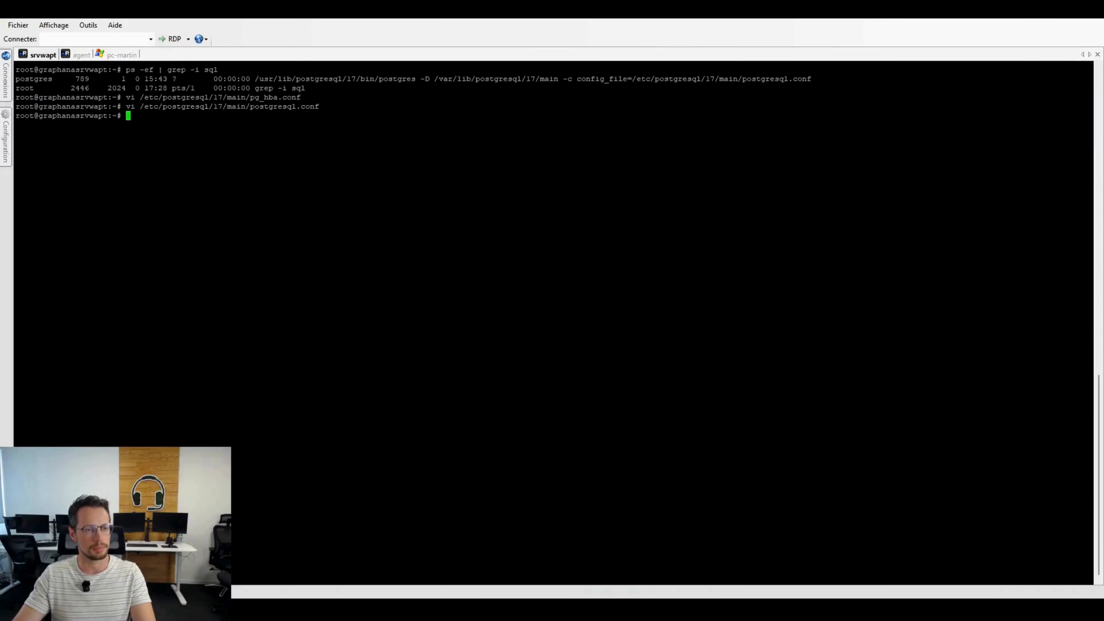
key("shift+Insert")
key("Left")
key("Left")
key("Left")
key("Left")
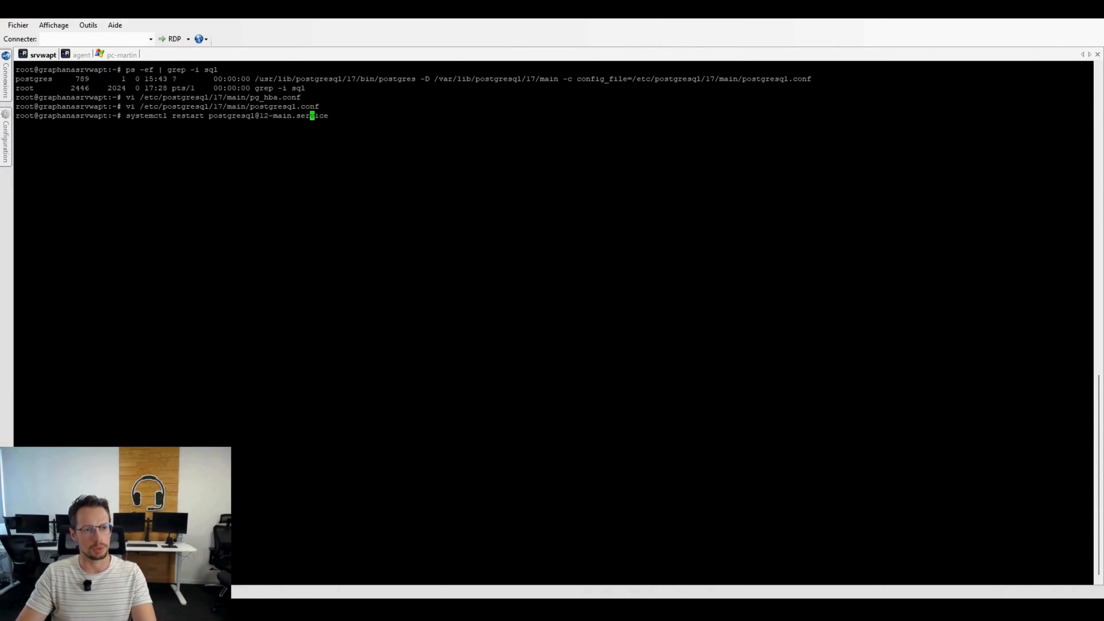
key("Left")
key("Left")
key("Left")
key("Left")
key("Left")
key("Left")
key("Left")
key("Left")
key("Left")
key("BackSpace")
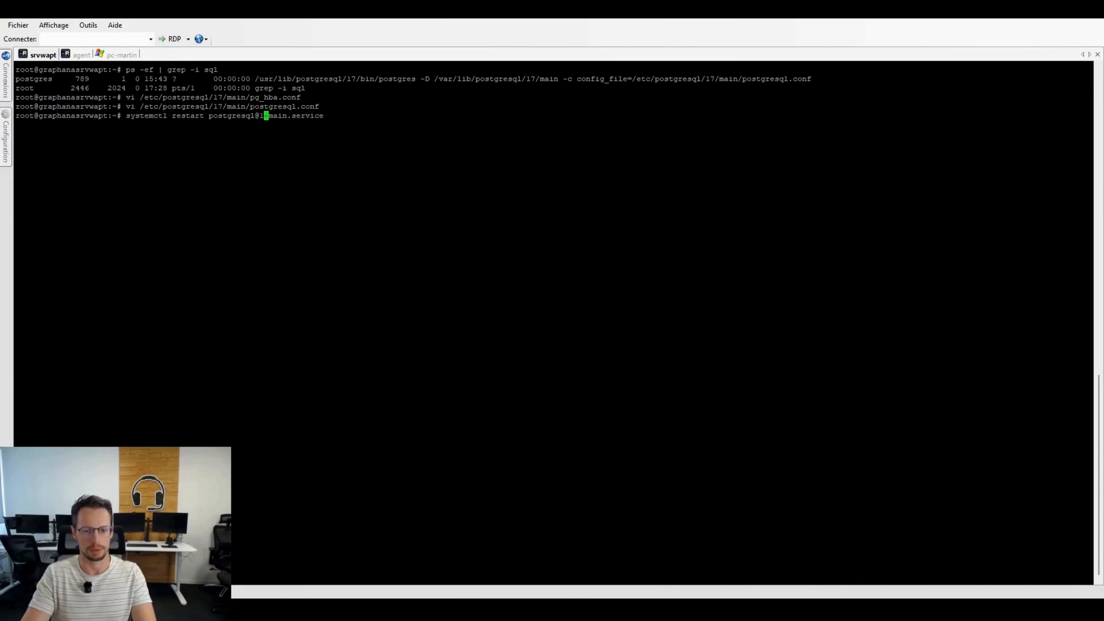
type("7")
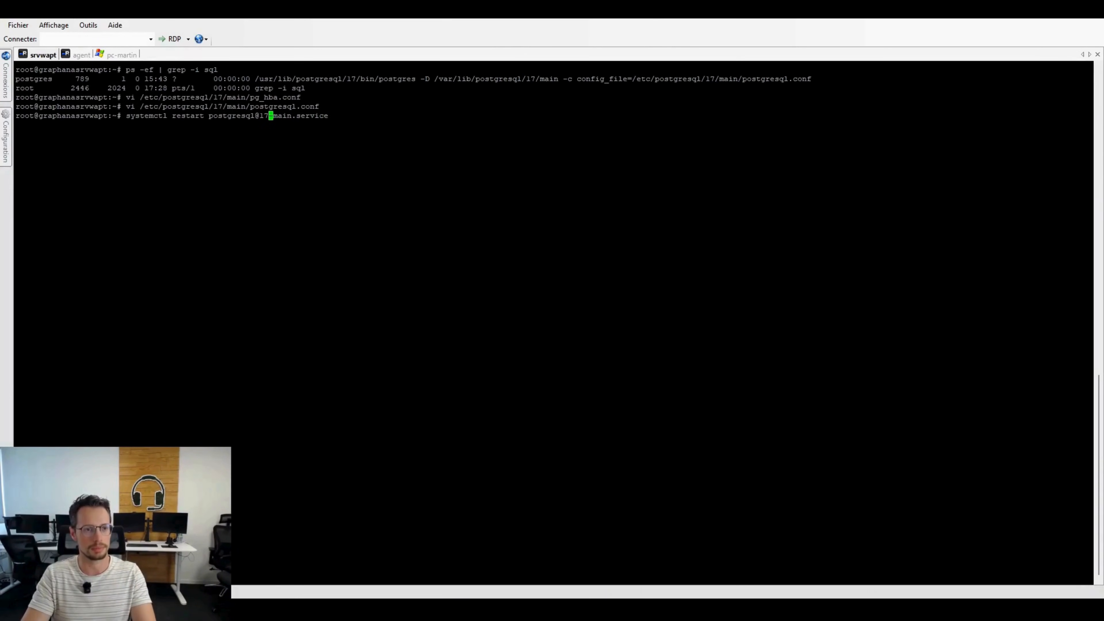
key("Return")
Step: Connect to the wapt database on srvwapt with the documented command sudo -u postgres psql wapt
left_click(77, 54)
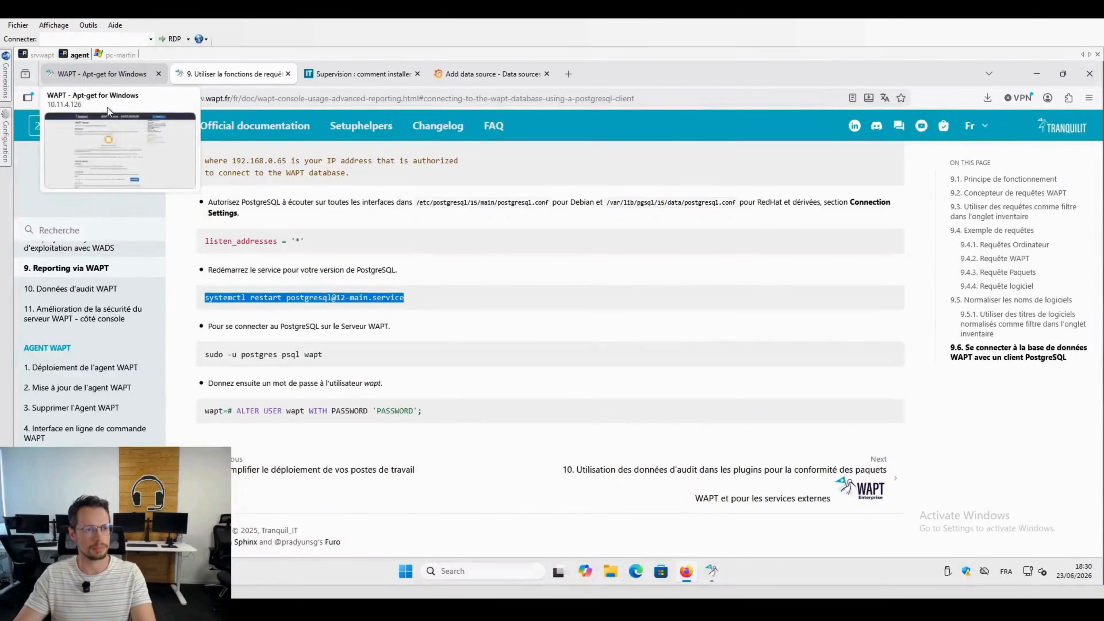
left_click_drag(338, 361, 186, 351)
key("ctrl+c")
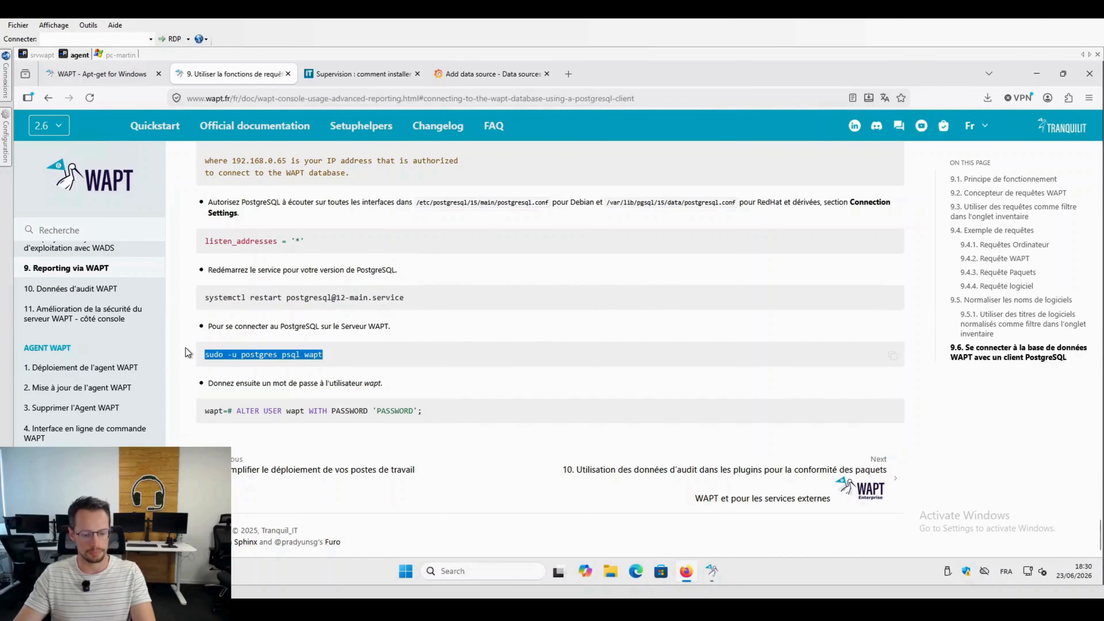
left_click(38, 55)
key("shift+Insert")
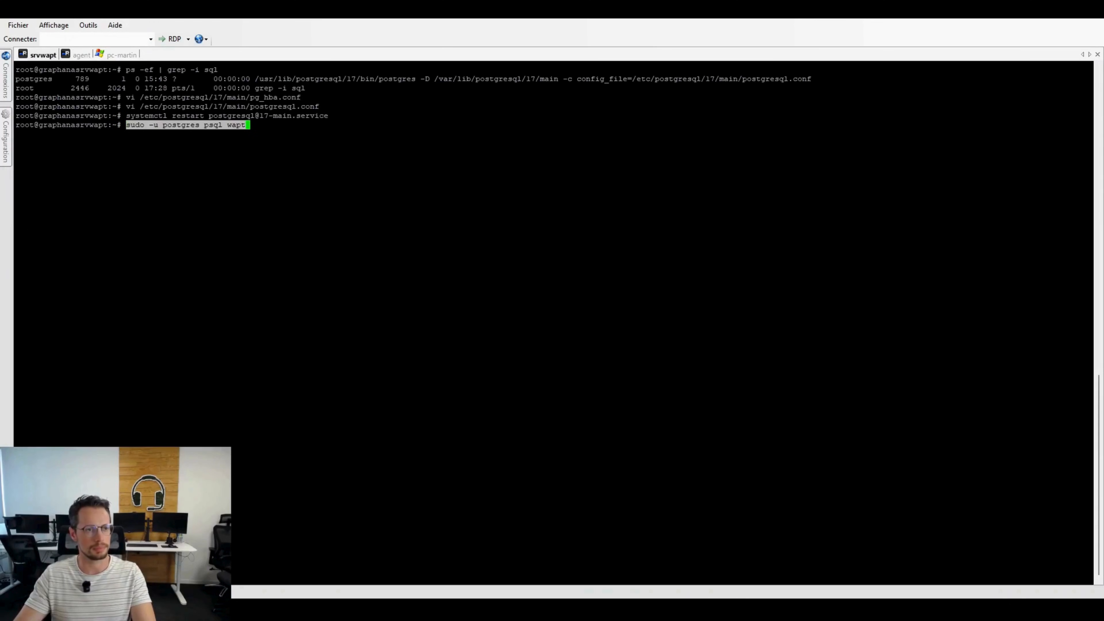
key("Return")
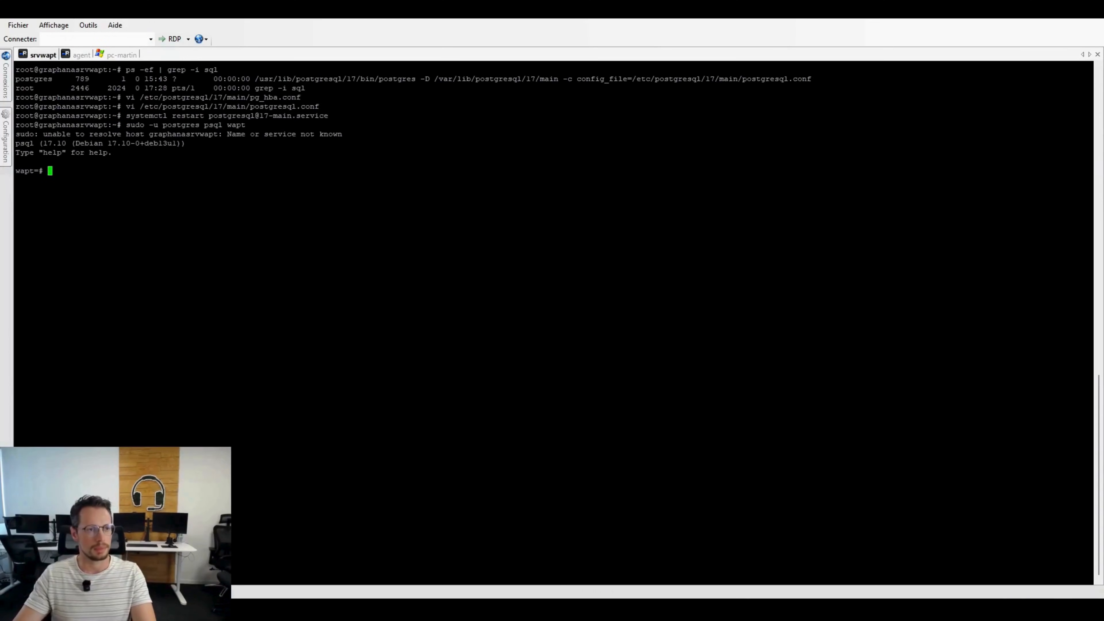
Step: Copy the ALTER USER statement for the wapt user, without its prompt prefix, from the WAPT documentation
left_click(77, 55)
left_click(438, 410)
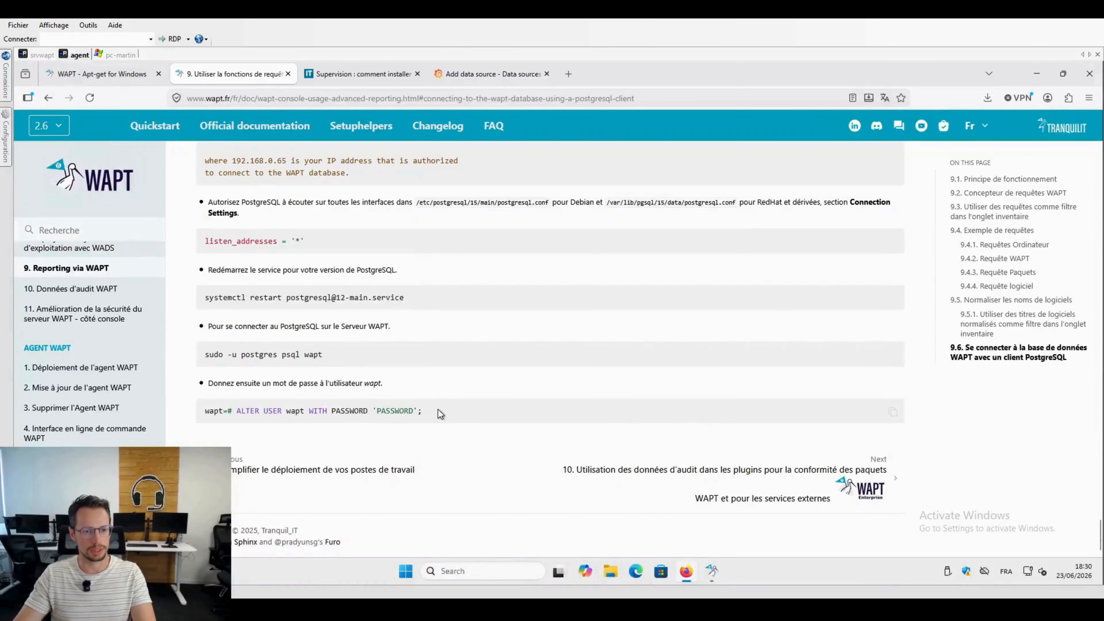
left_click_drag(438, 409, 238, 411)
key("ctrl+c")
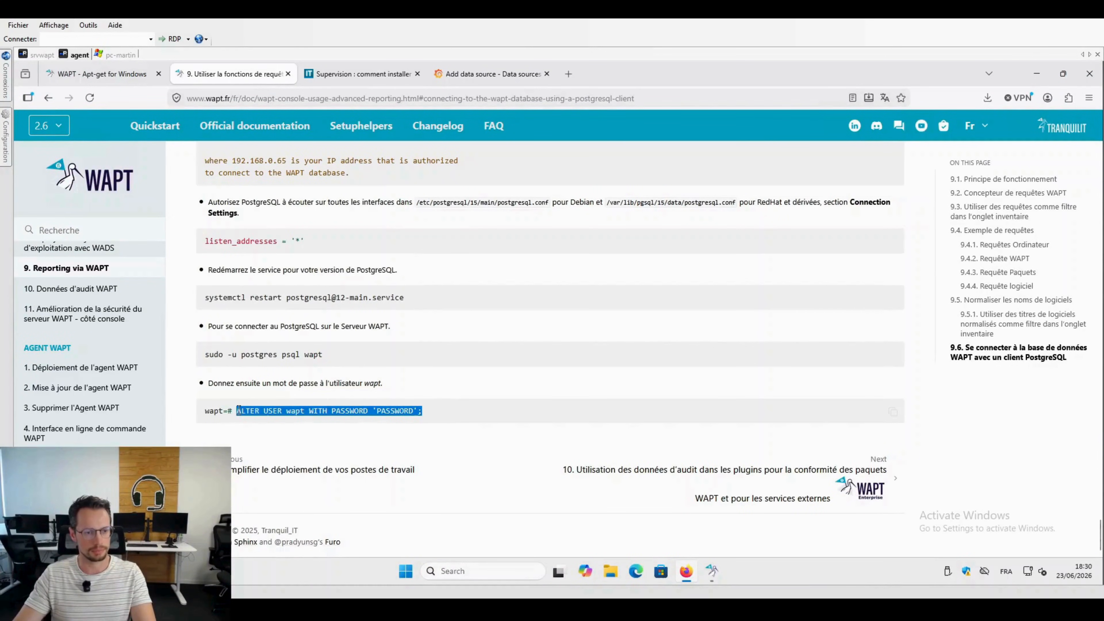
Step: Run the copied ALTER USER statement in psql with the new database password for user wapt, and quit psql
left_click(43, 55)
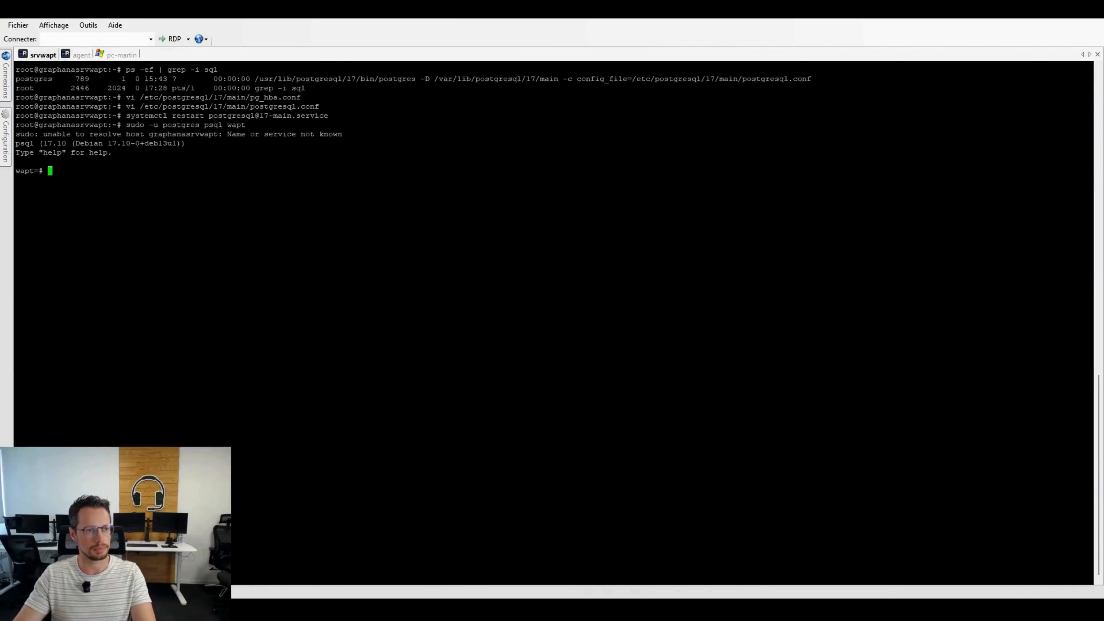
key("shift+Insert")
key("Left")
key("Left")
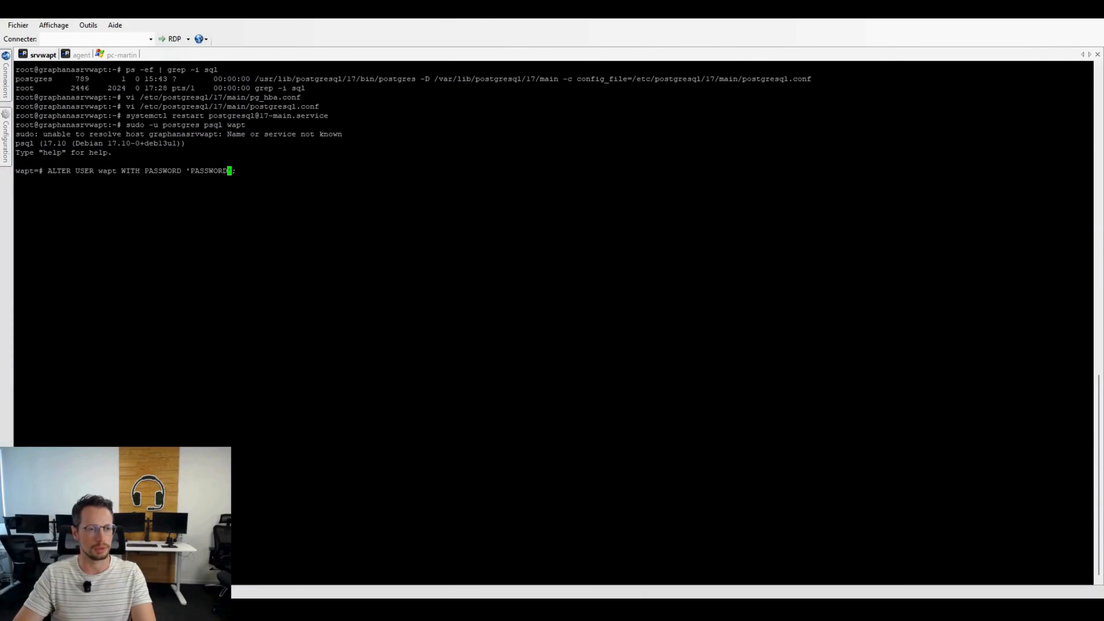
key("BackSpace")
key("BackSpace")
key("BackSpace")
key("BackSpace")
key("BackSpace")
key("BackSpace")
key("BackSpace")
key("BackSpace")
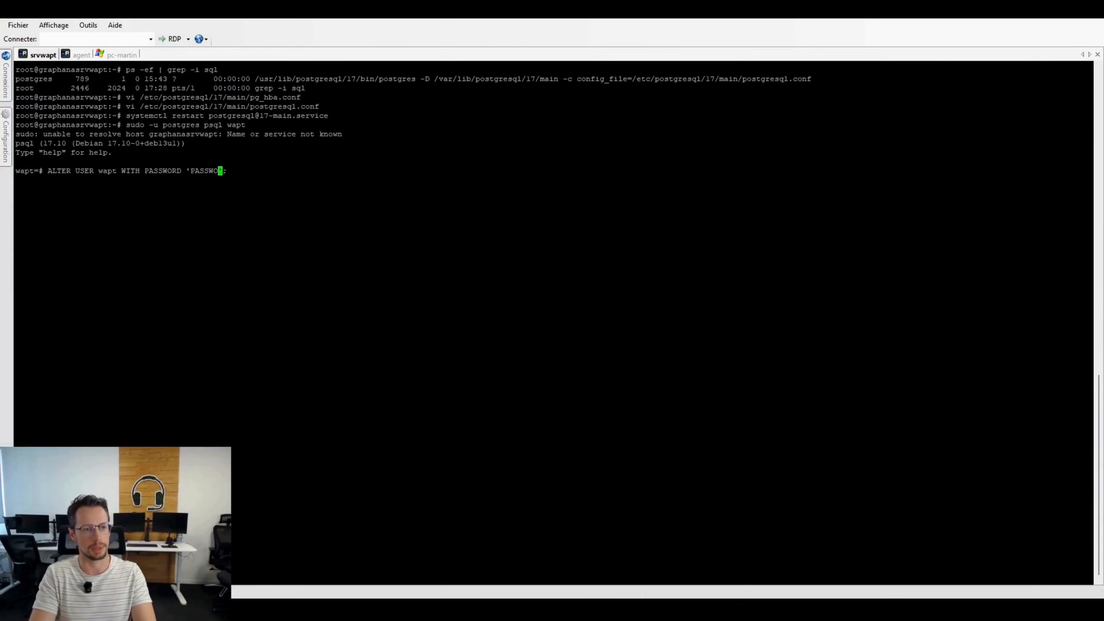
type("wapt")
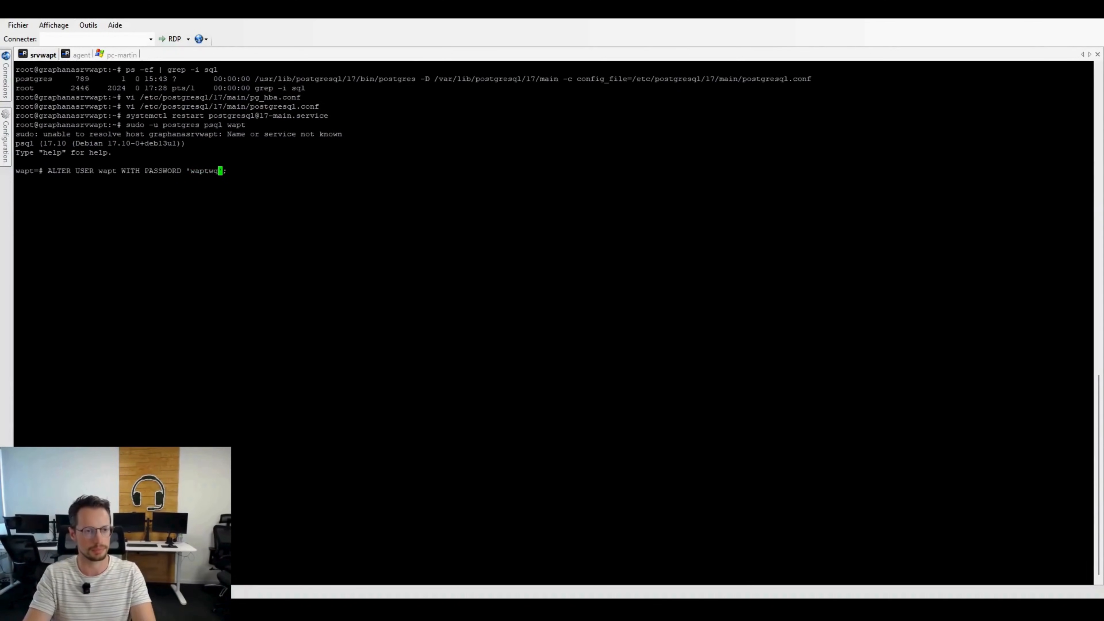
key("Return")
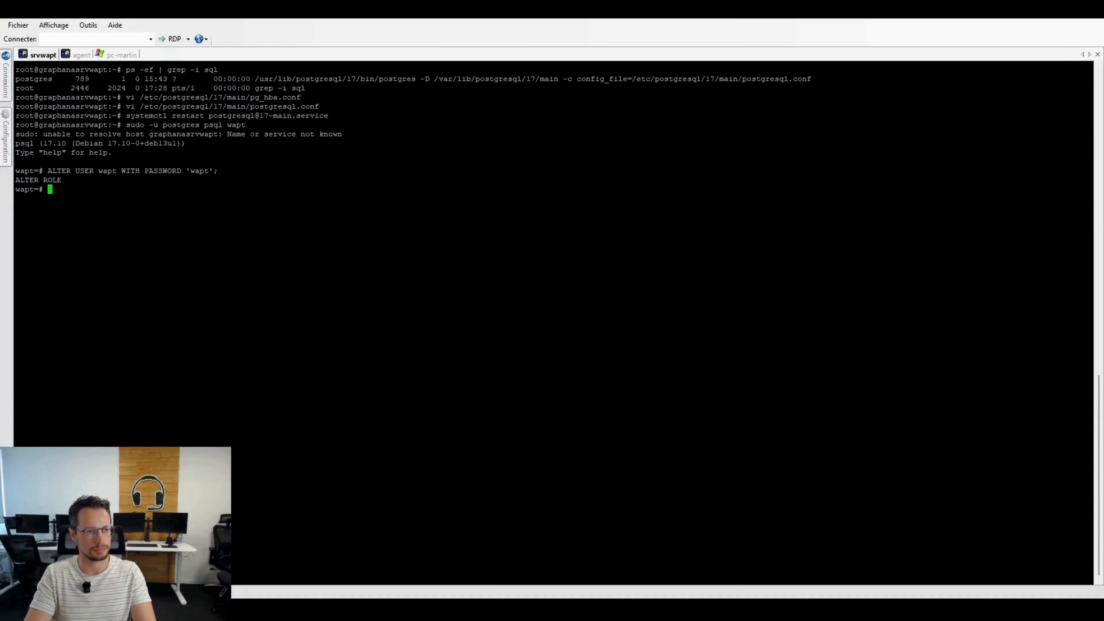
key("ctrl+d")
key("Return")
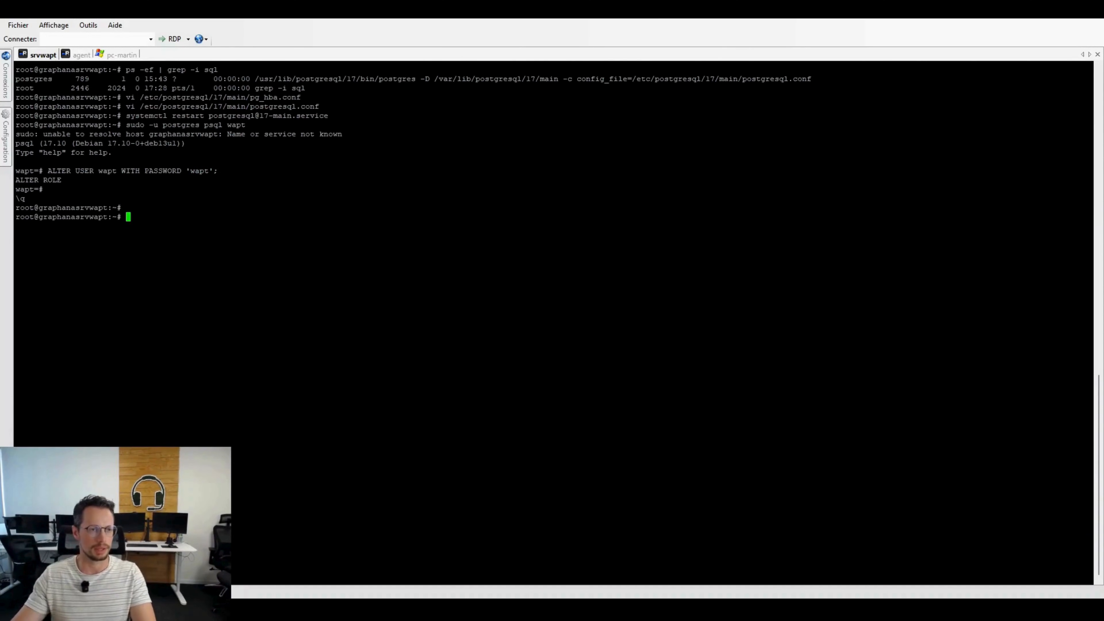
Step: In the agent session's browser, close the WAPT documentation and Grafana installation article, and add a PostgreSQL data source in Grafana
left_click(79, 55)
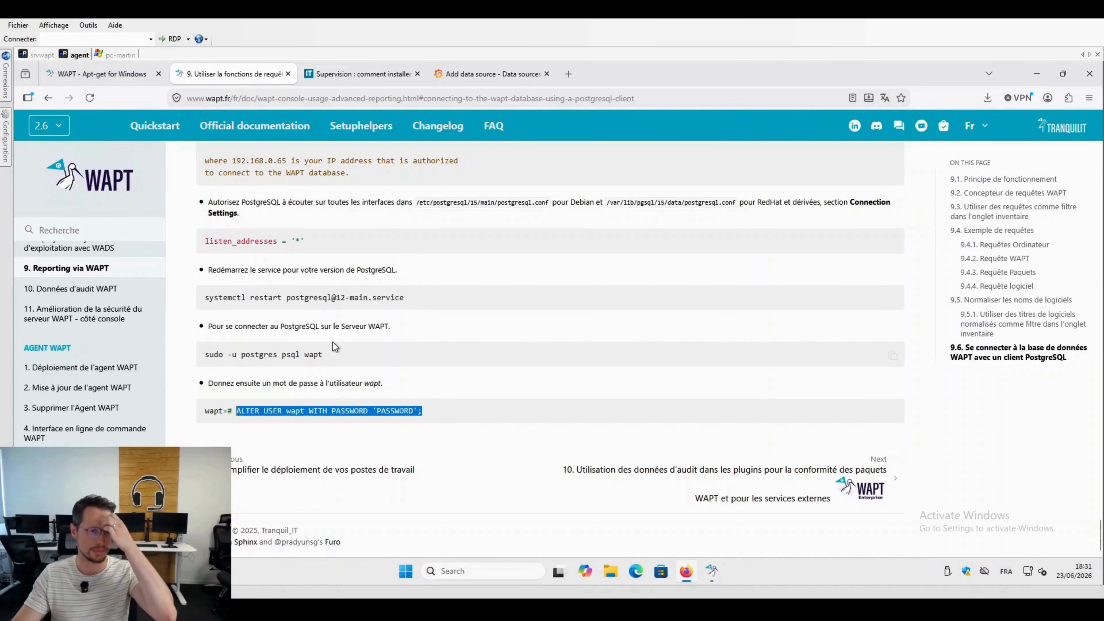
left_click(288, 74)
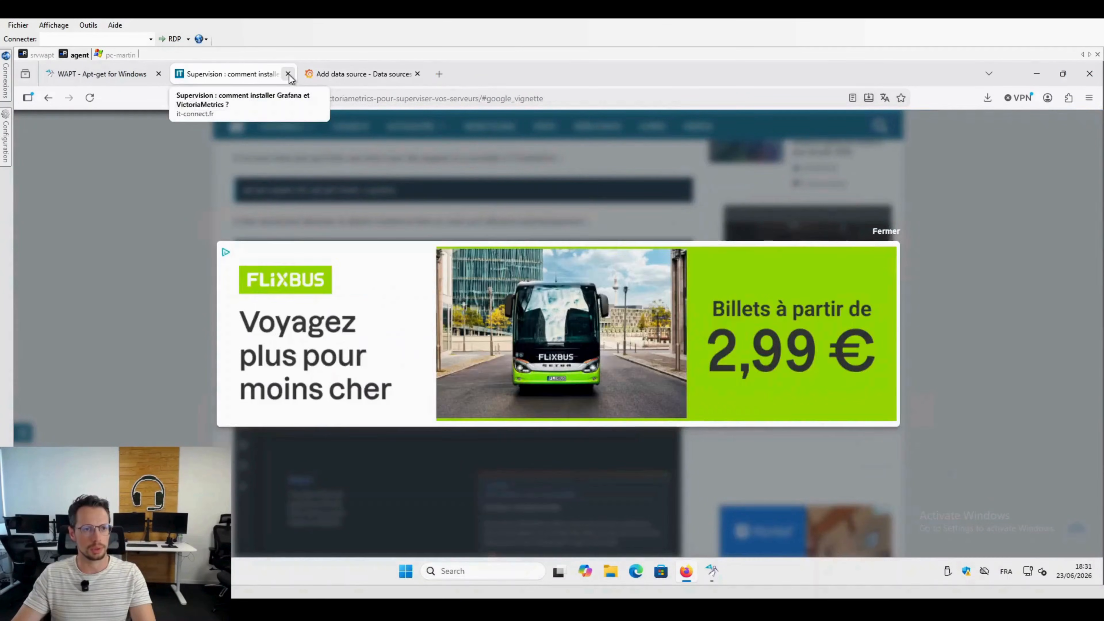
left_click(288, 74)
left_click(312, 209)
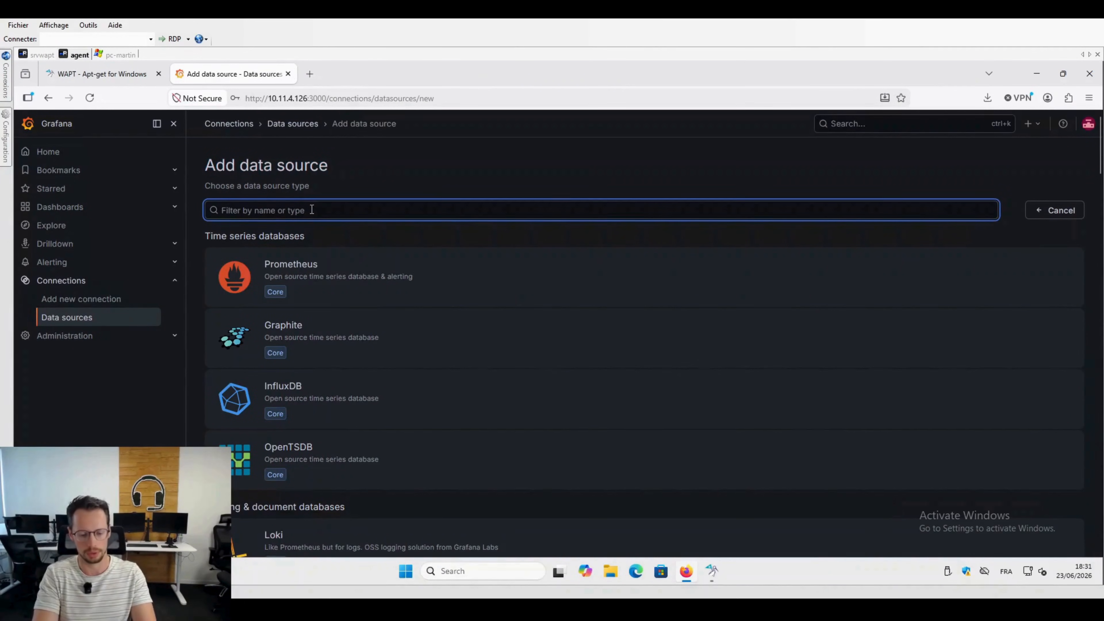
type("pos")
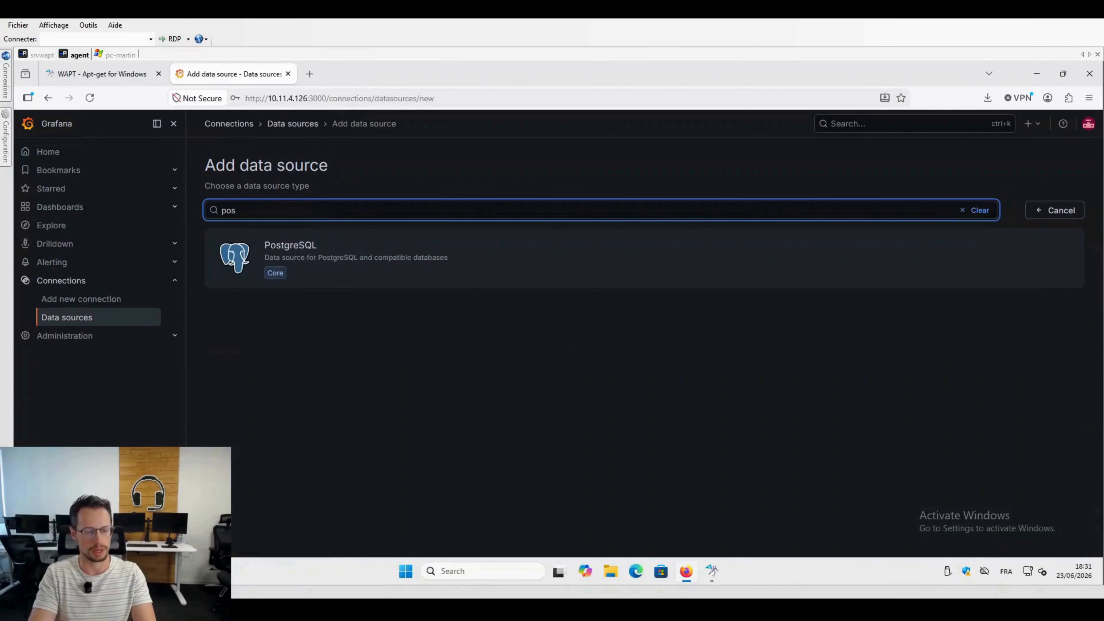
left_click(290, 246)
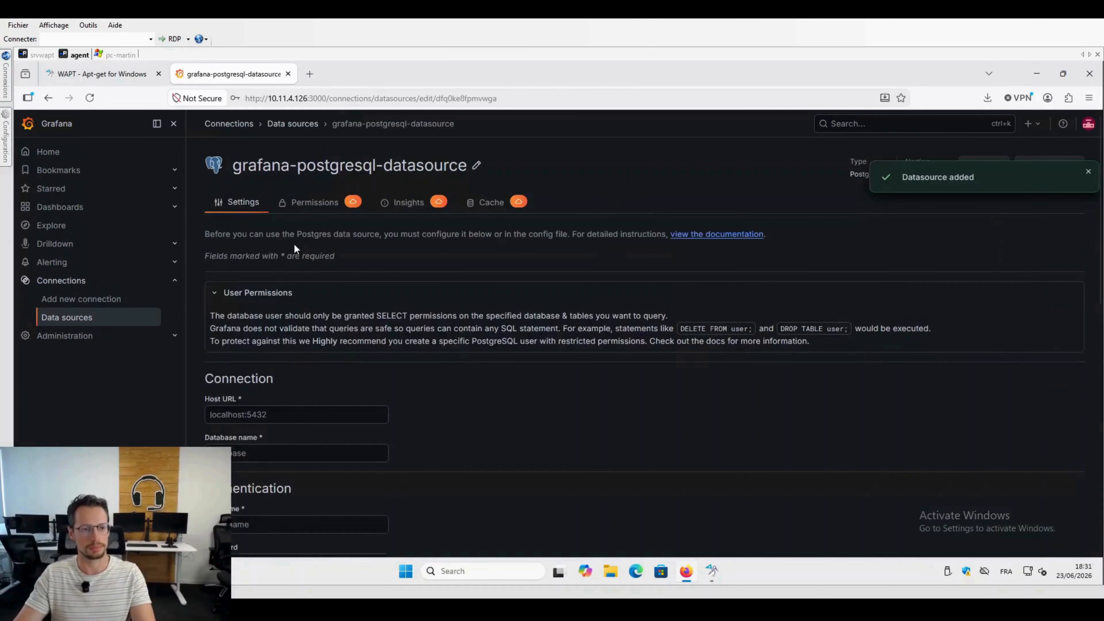
Step: Set the PostgreSQL data source's host URL to 10.11.4.126 and its database name to wapt
scroll(295, 252, "down", 1)
left_click(300, 352)
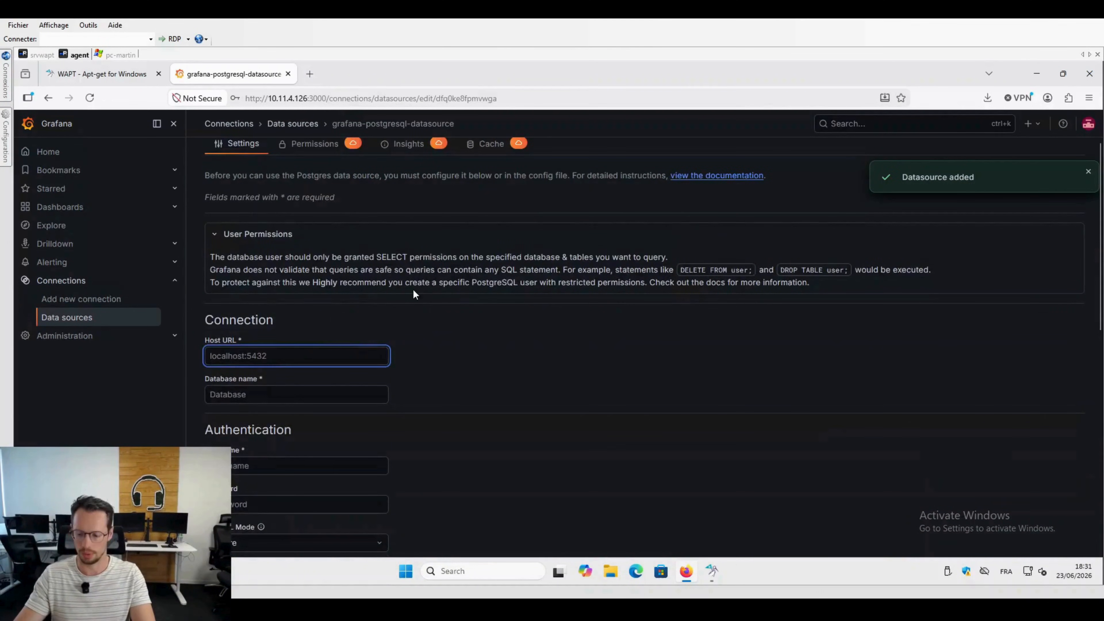
type("10.")
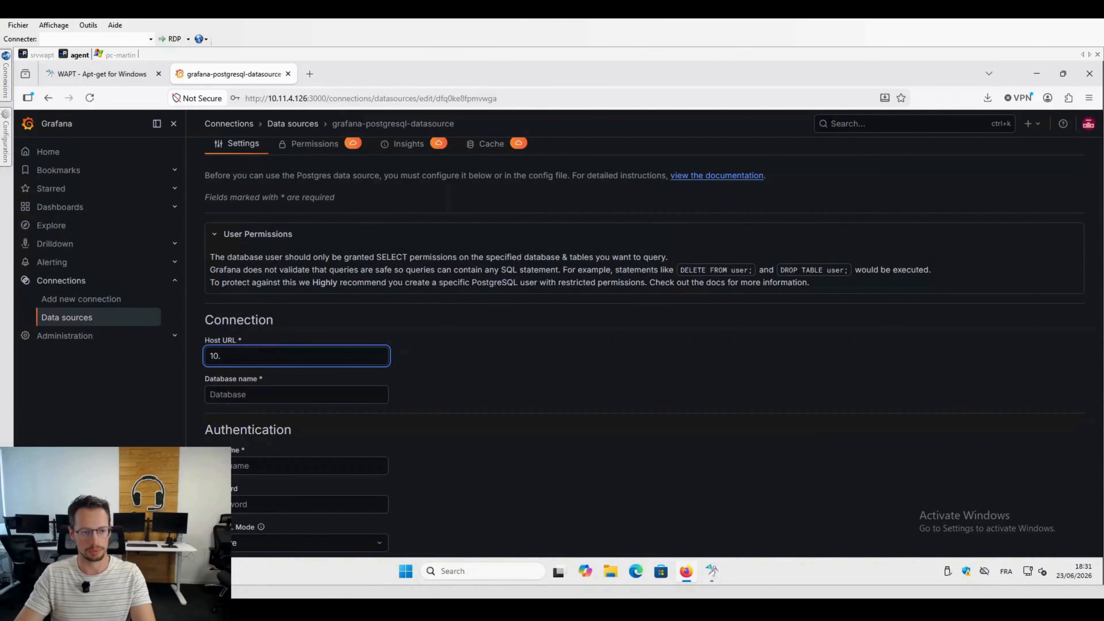
type("11.4.126")
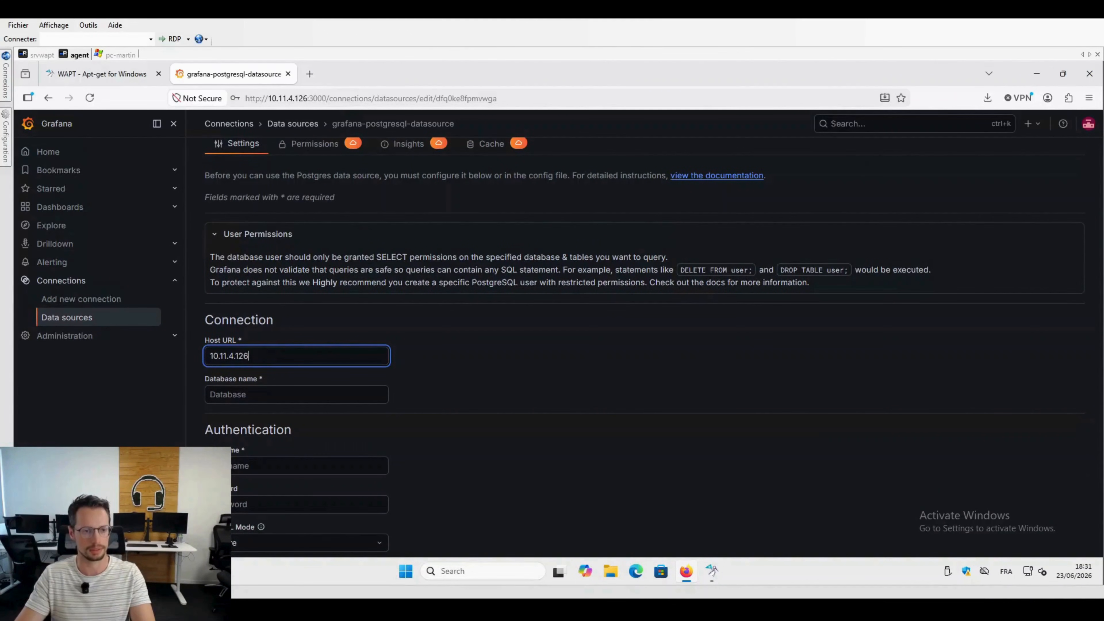
key("Tab")
type("wapt")
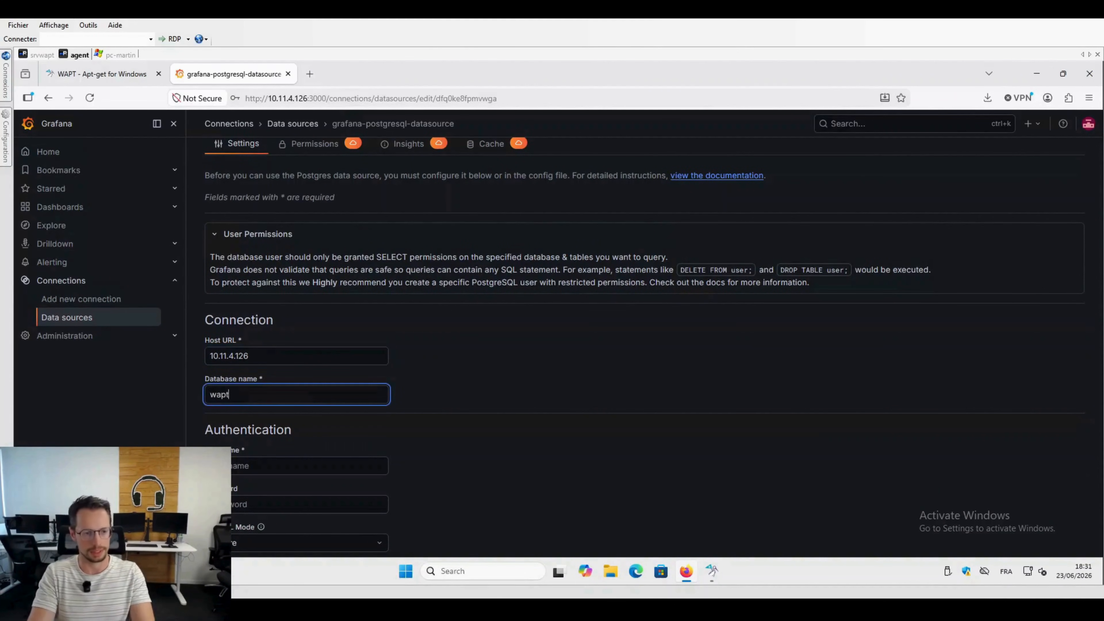
Step: Set the data source's authentication username to wapt and enter the database password
key("Tab")
type("wapt")
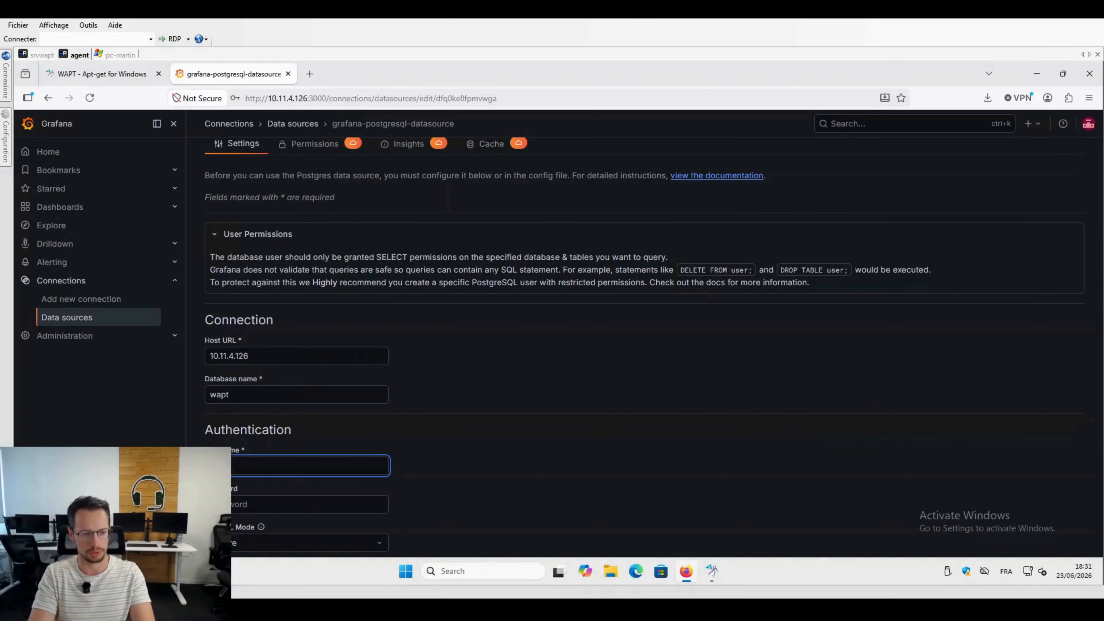
key("Tab")
type("•t")
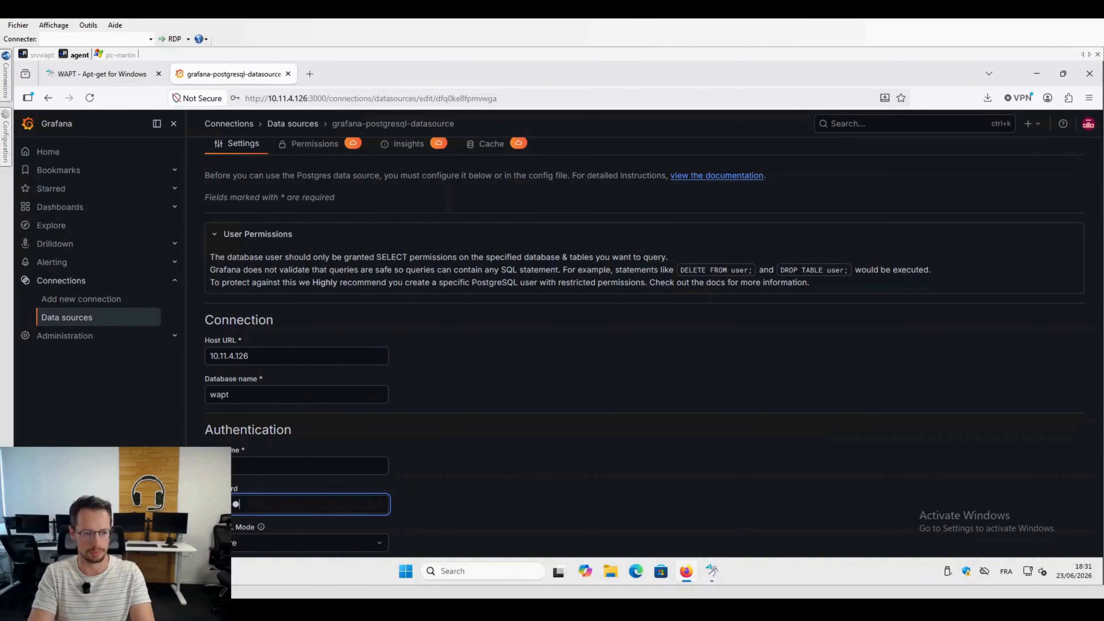
Step: Set the data source's TLS/SSL mode to disable, save and test it, and check the connection test result
scroll(484, 311, "down", 3)
scroll(484, 312, "down", 2)
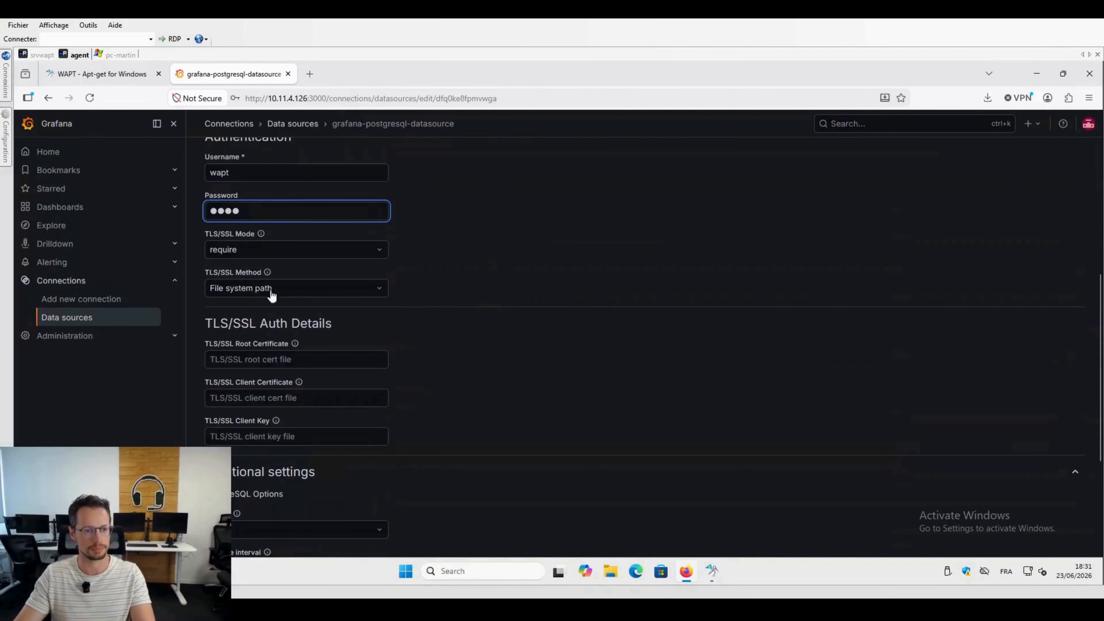
left_click(288, 249)
left_click(254, 273)
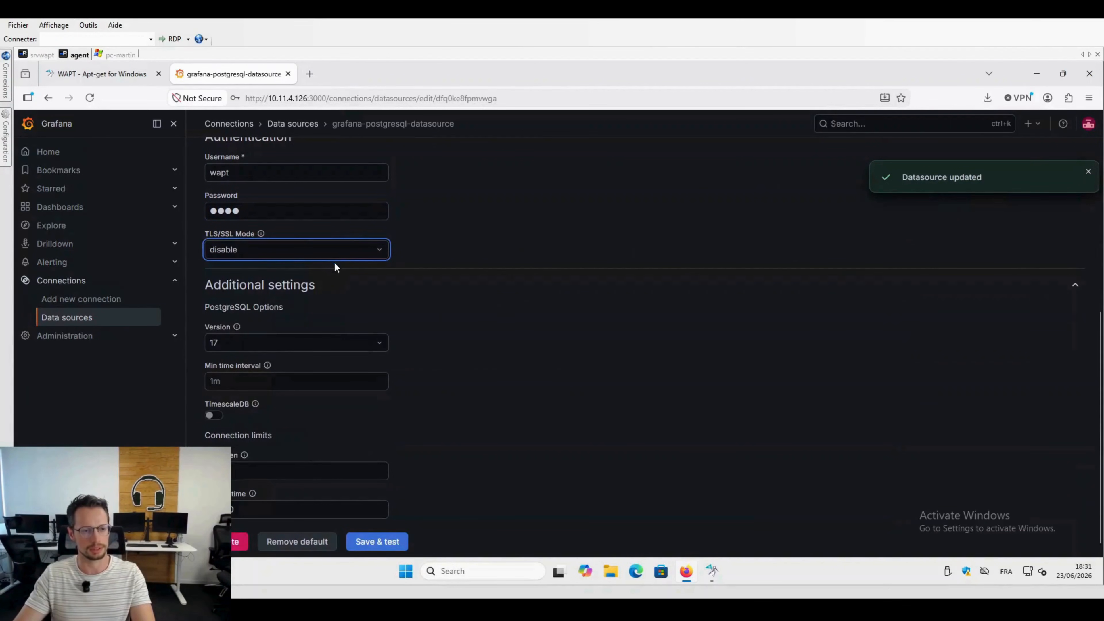
scroll(313, 321, "down", 1)
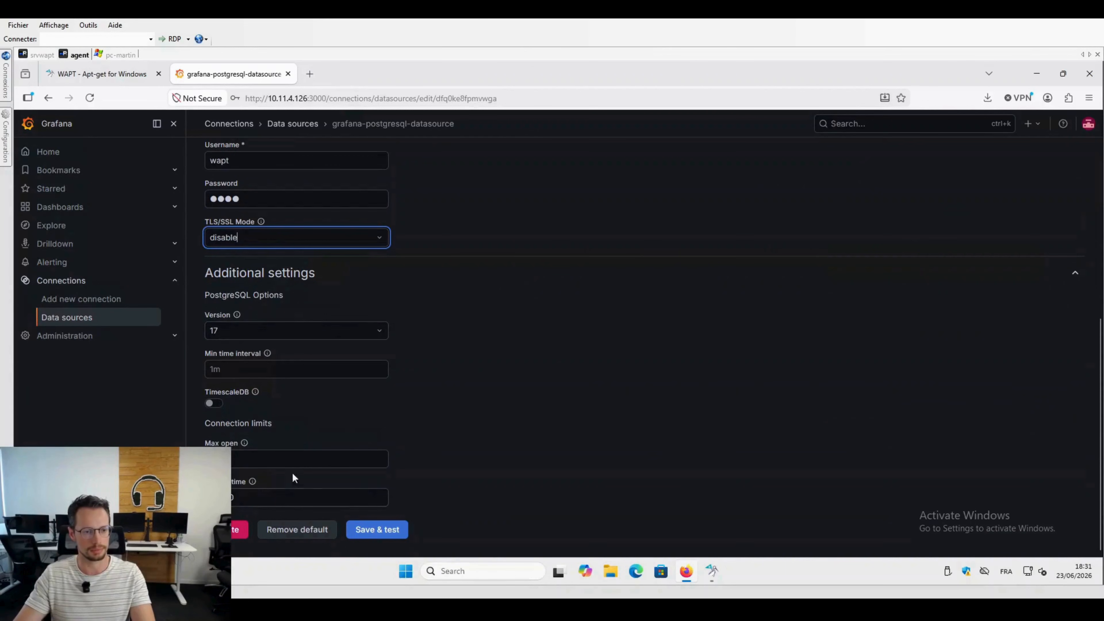
left_click(377, 531)
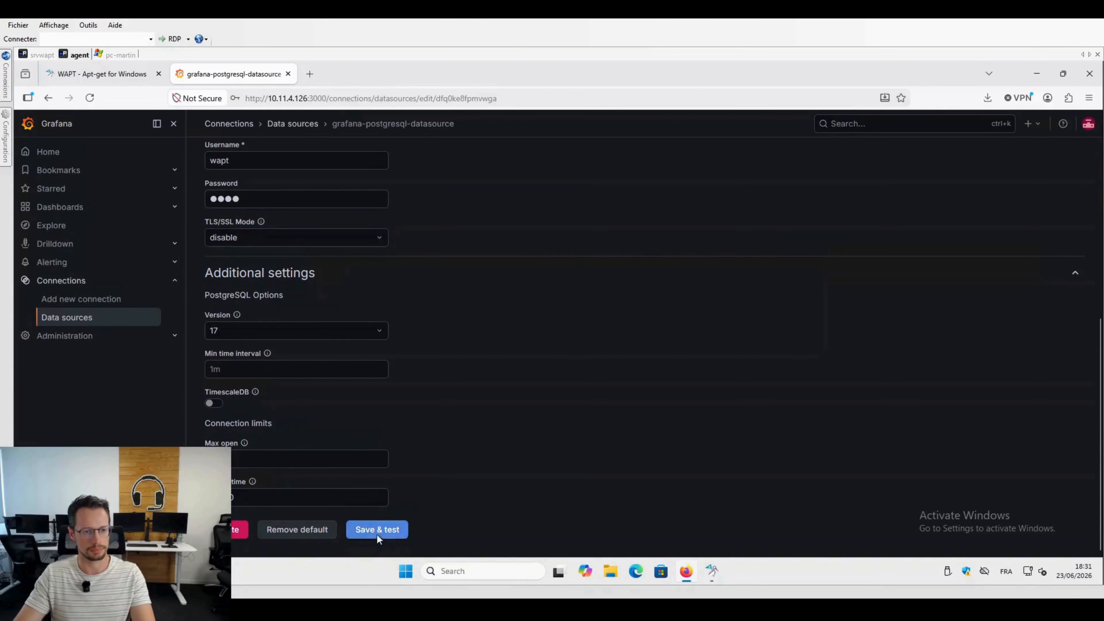
scroll(497, 406, "down", 2)
left_click_drag(362, 449, 240, 450)
scroll(508, 352, "up", 10)
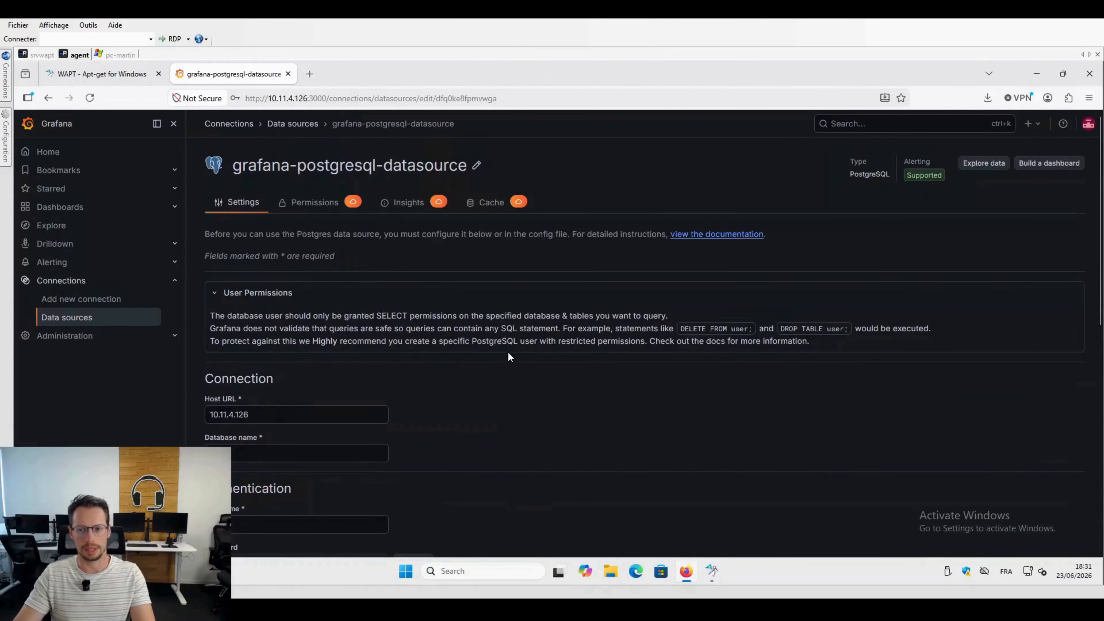
scroll(509, 352, "down", 10)
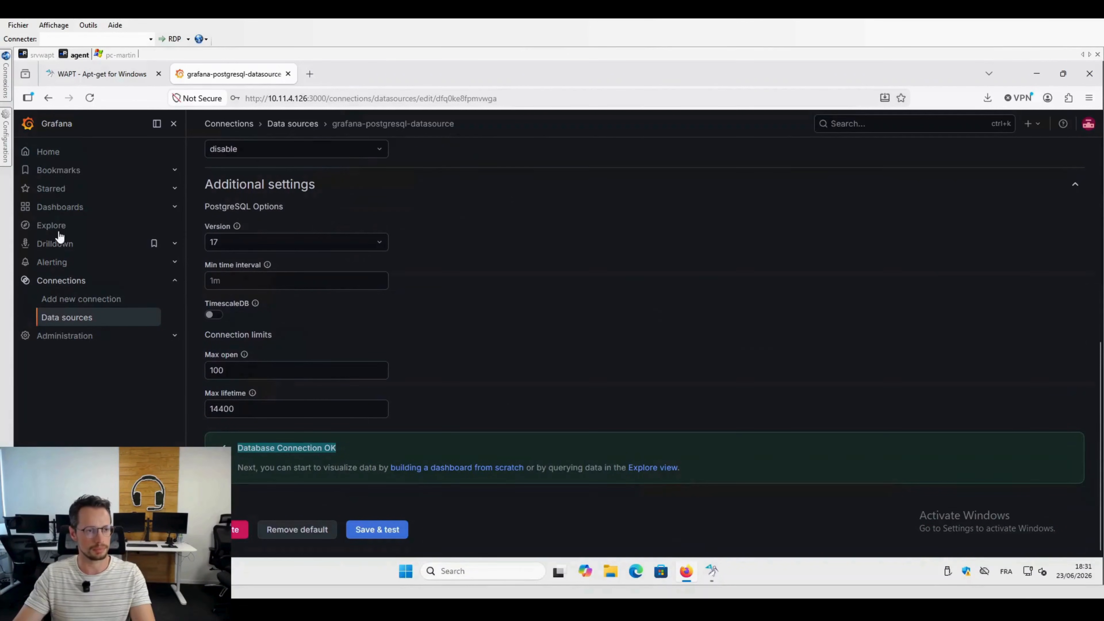
Step: Create a new dashboard with one panel, open the panel's visualization configuration, and switch its query editor to Code mode
left_click(60, 207)
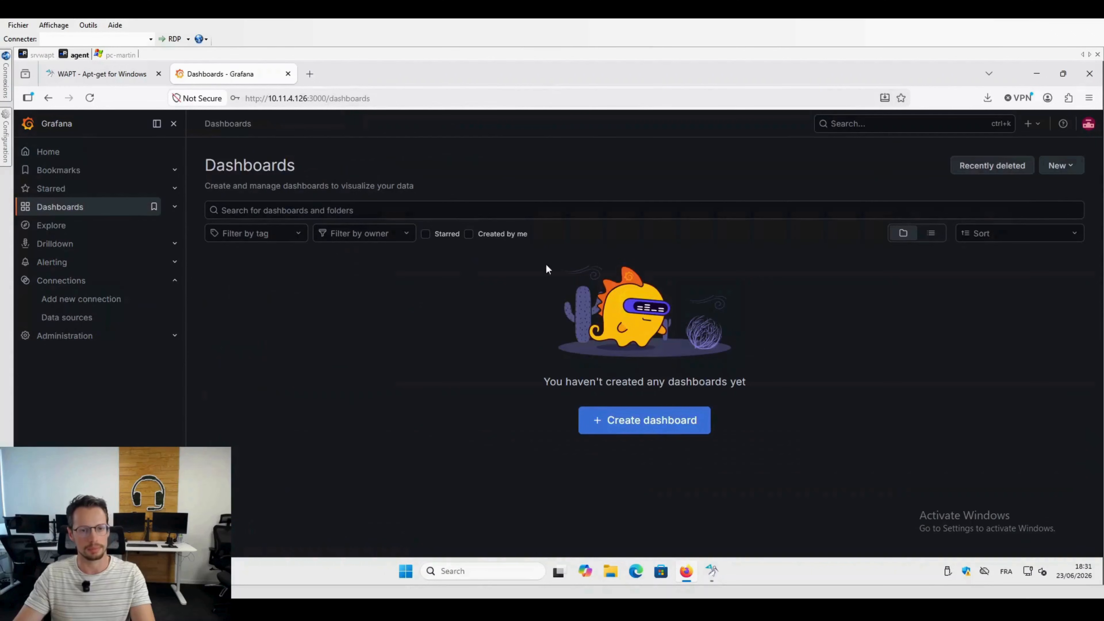
left_click(1061, 166)
left_click(999, 208)
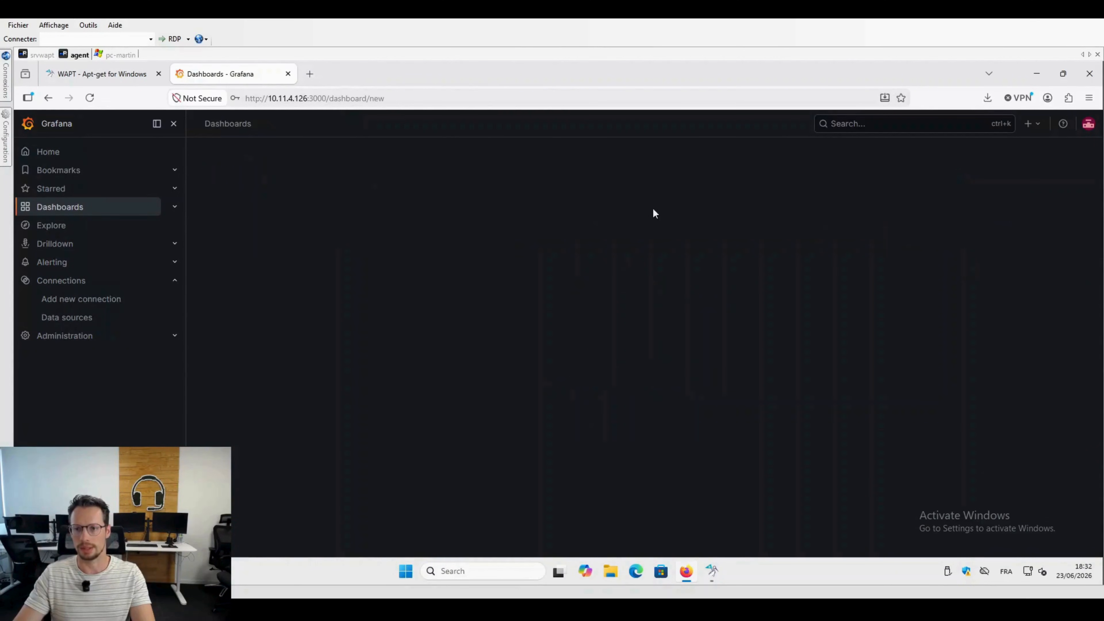
left_click_drag(995, 260, 377, 222)
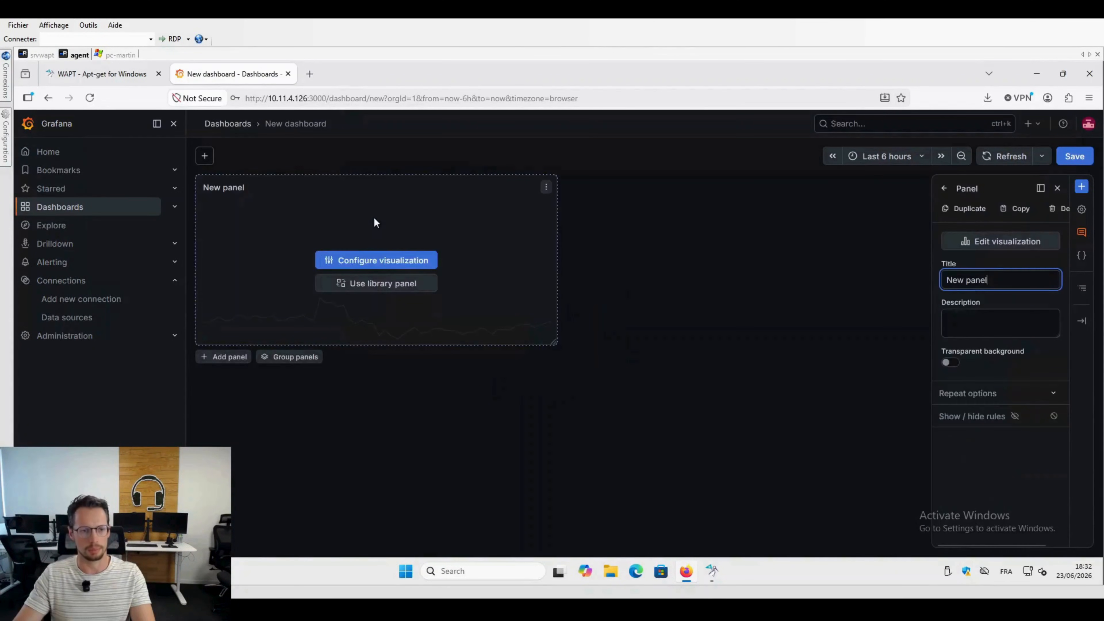
left_click(402, 261)
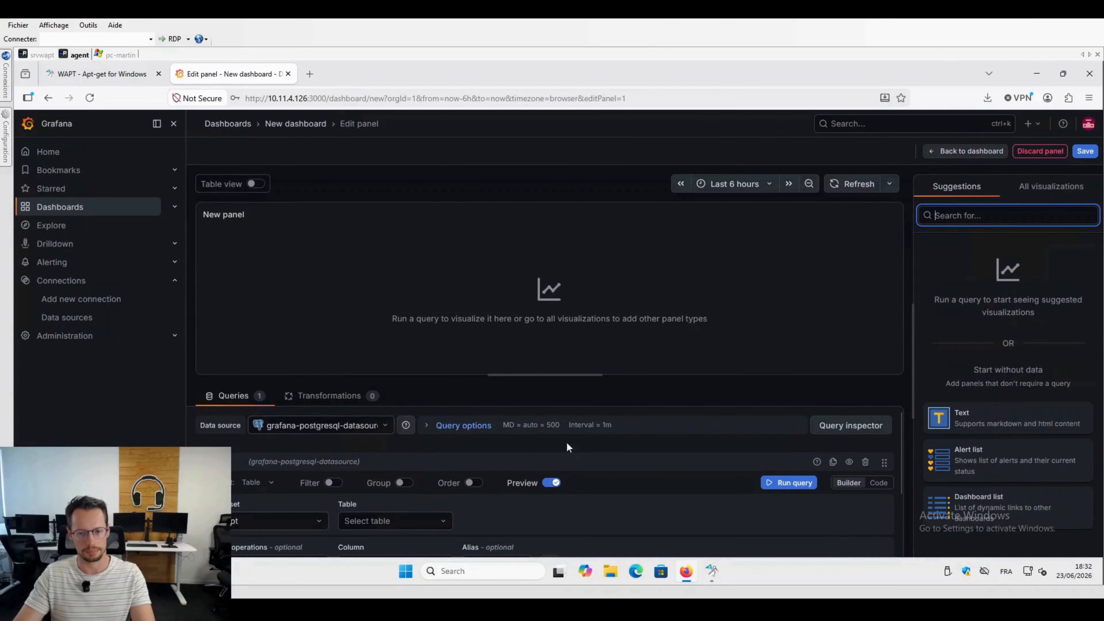
left_click(878, 482)
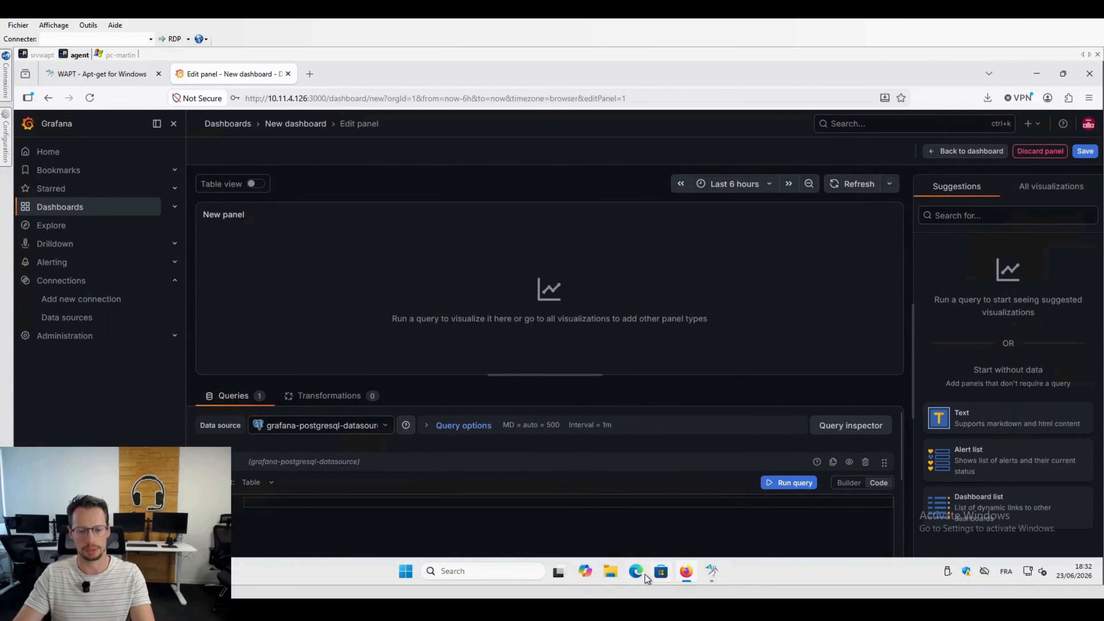
Step: Switch to WAPTConsole and view the SQL of the List computers and List OS reporting queries
left_click(713, 572)
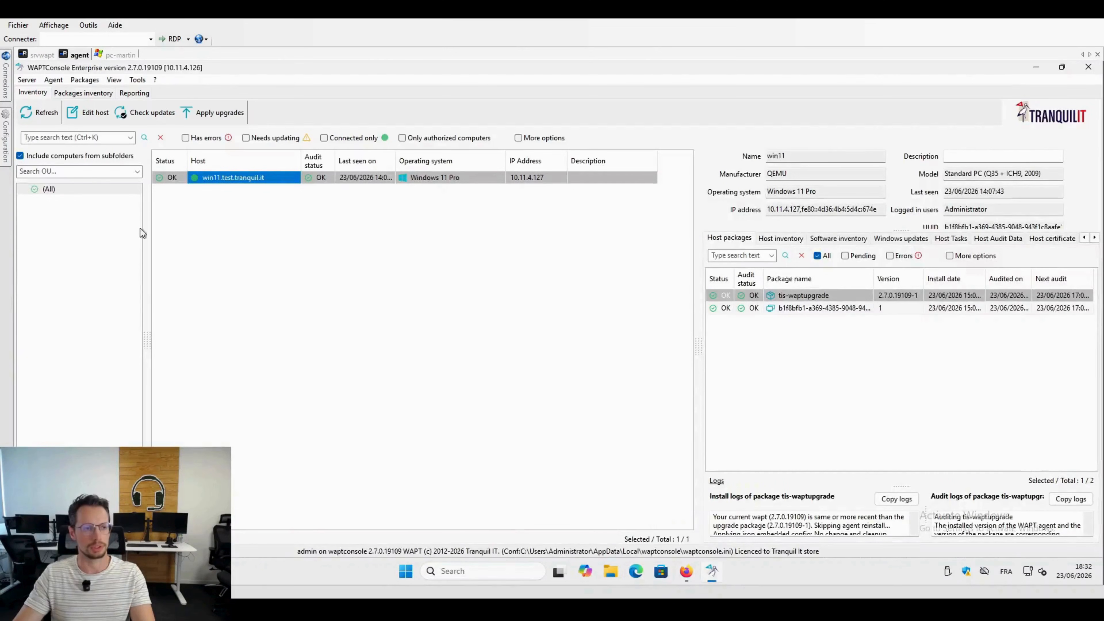
left_click(79, 95)
left_click(134, 93)
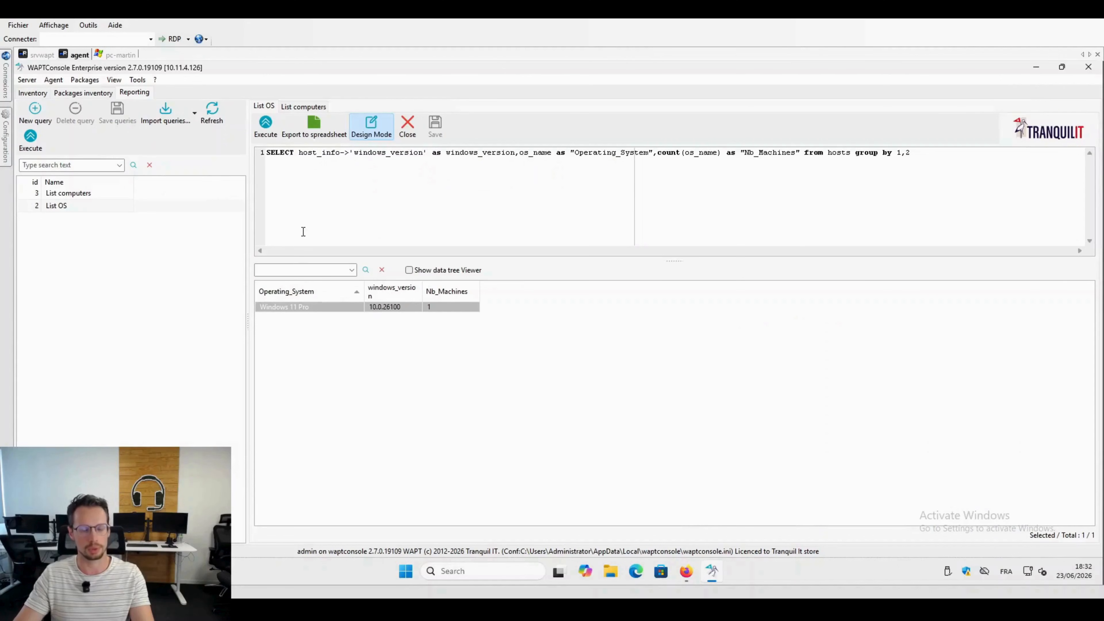
left_click(69, 196)
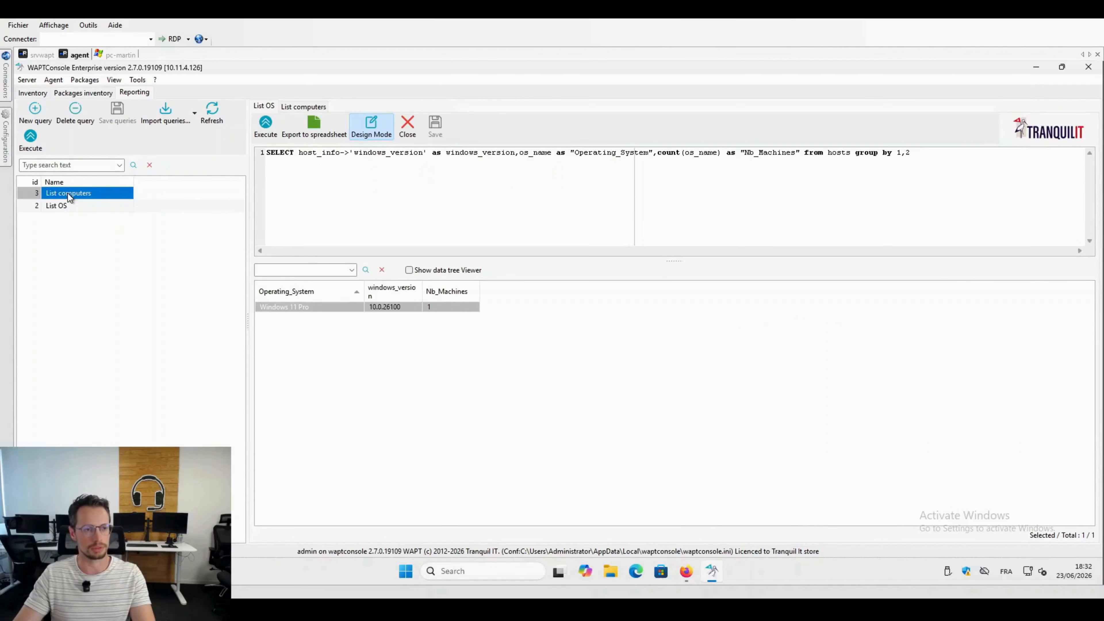
left_click(299, 107)
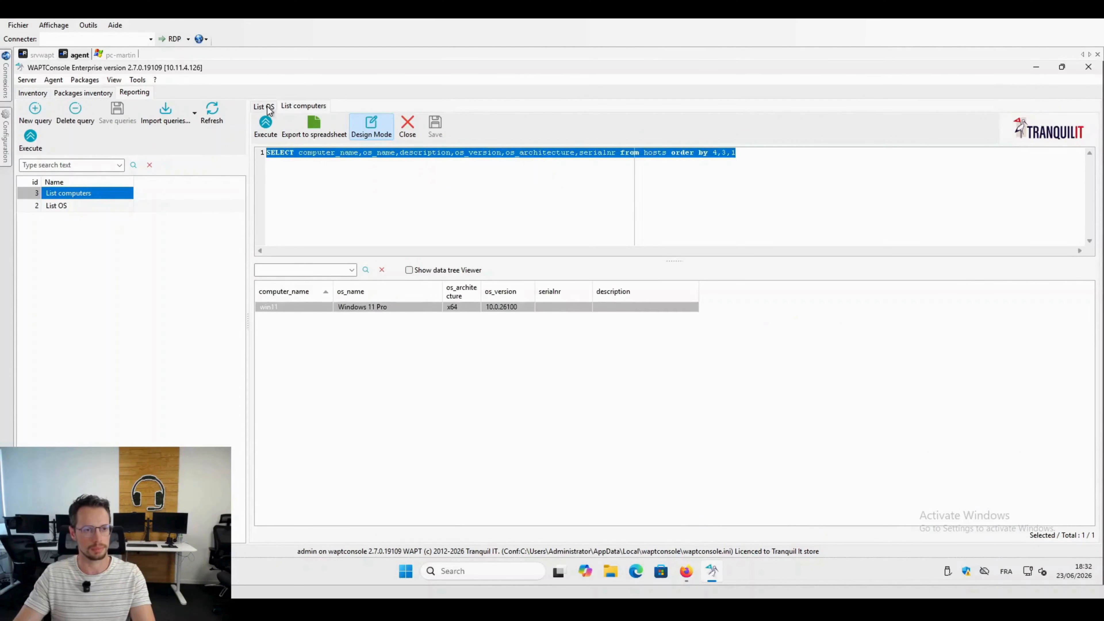
left_click(267, 106)
left_click(306, 189)
Step: Examine the reporting queries available for import from URL, including List BIOS and List OS, and close the list without importing
left_click(167, 114)
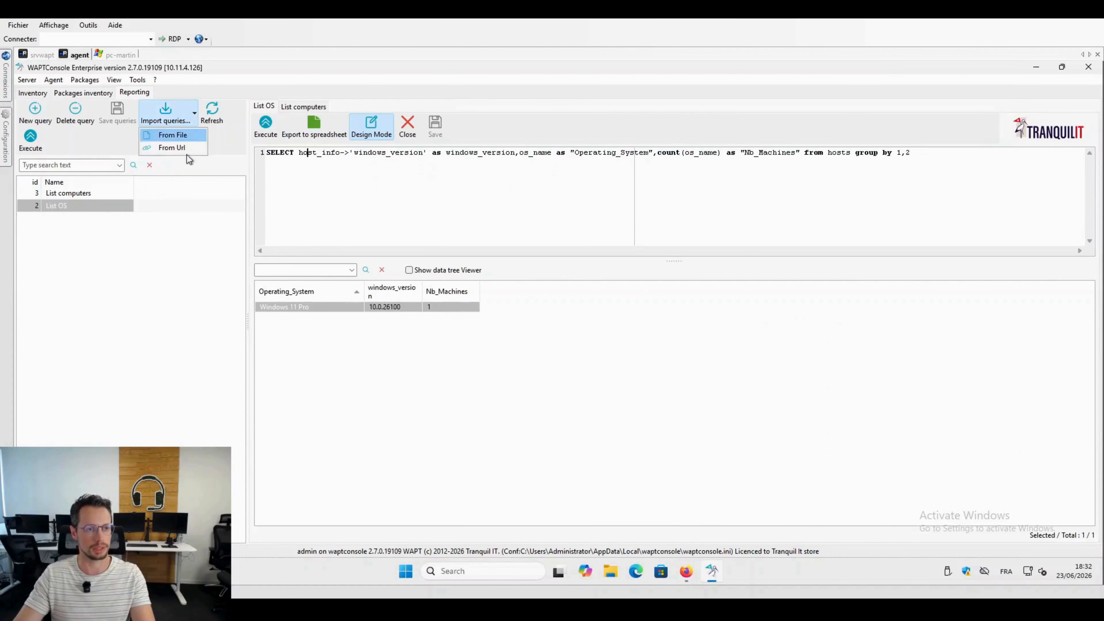
left_click(180, 143)
left_click(356, 246)
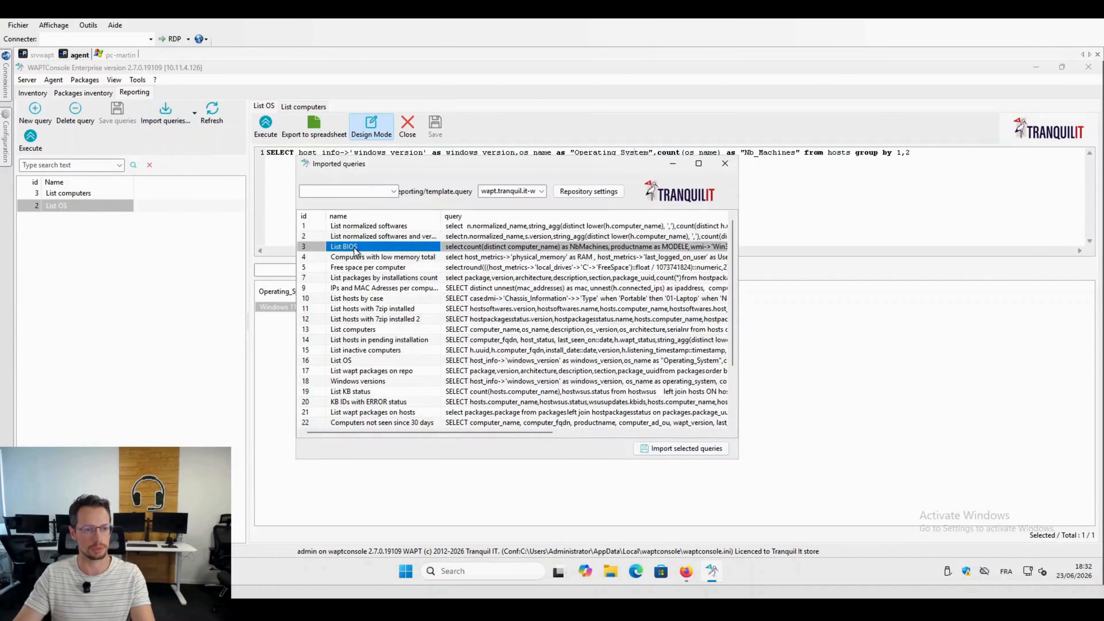
left_click(347, 361)
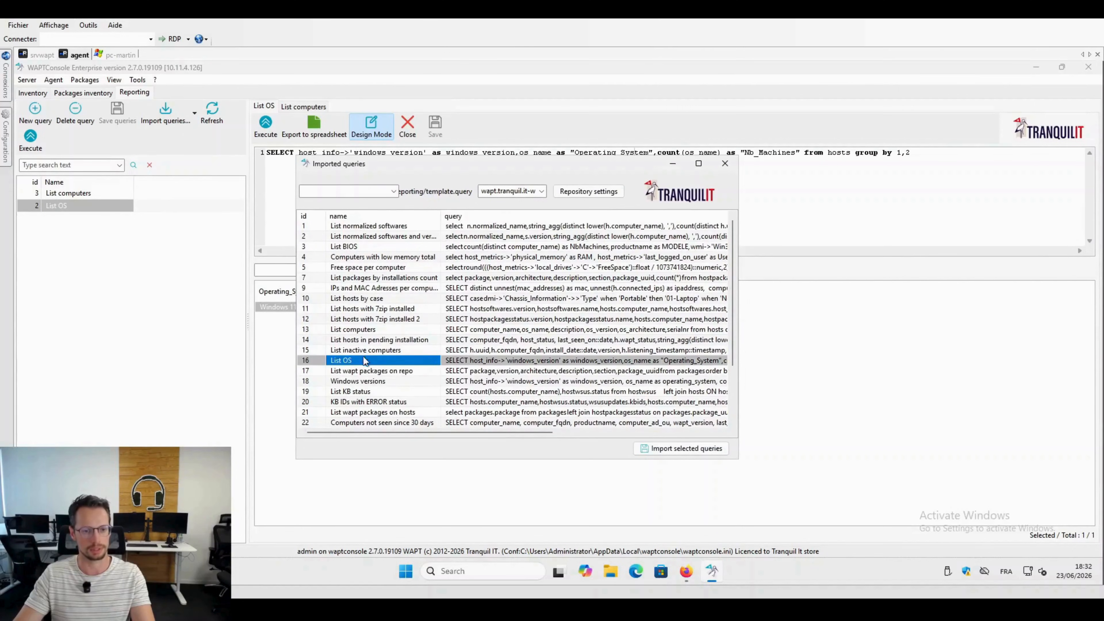
left_click(724, 163)
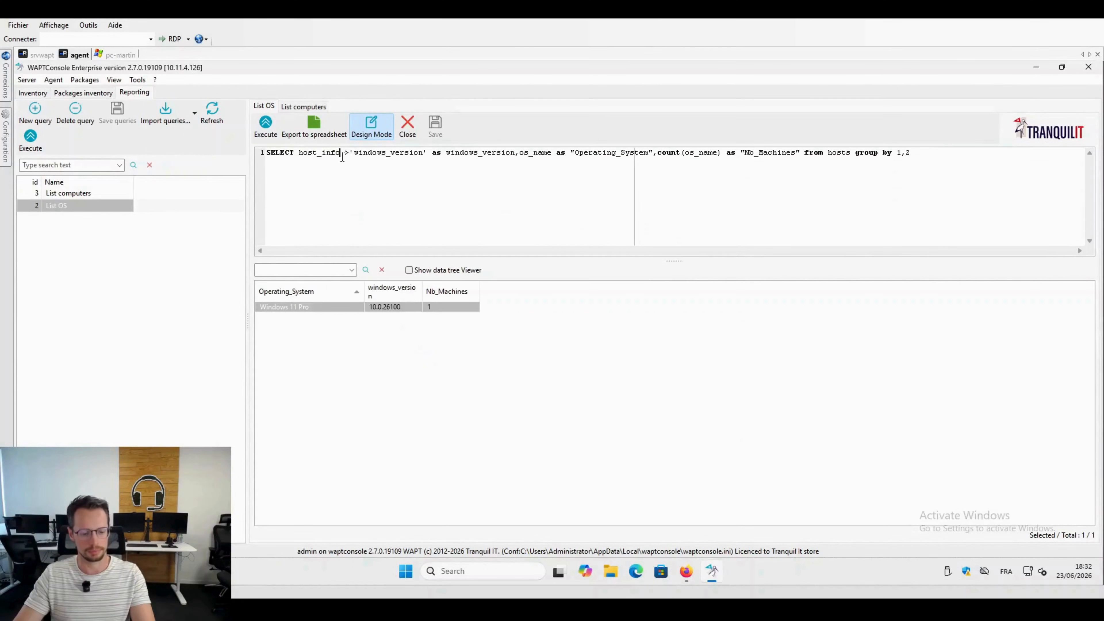
Step: Copy the full List OS query from WAPTConsole, replace the Grafana panel's query text with it, and run it
key("ctrl+a")
key("ctrl+c")
left_click(686, 571)
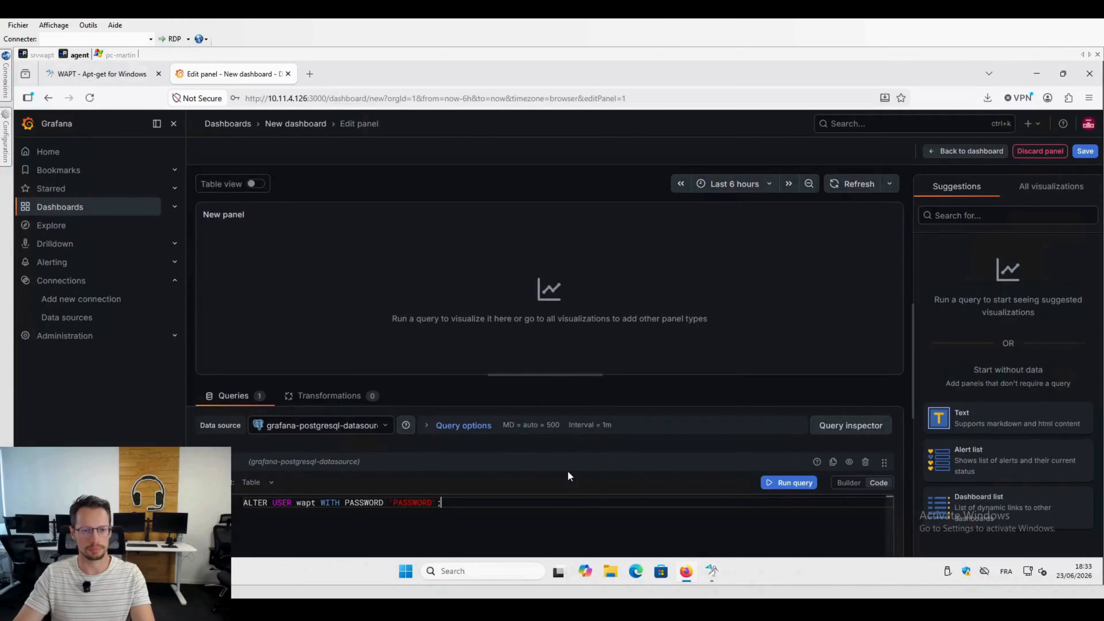
key("ctrl+a")
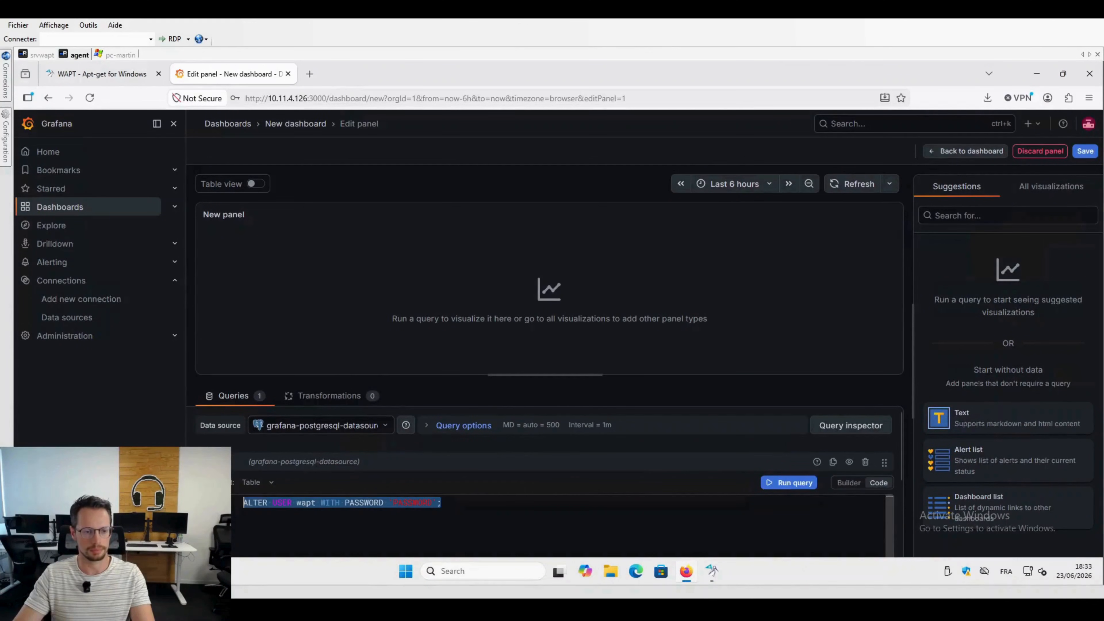
key("ctrl+v")
left_click(798, 483)
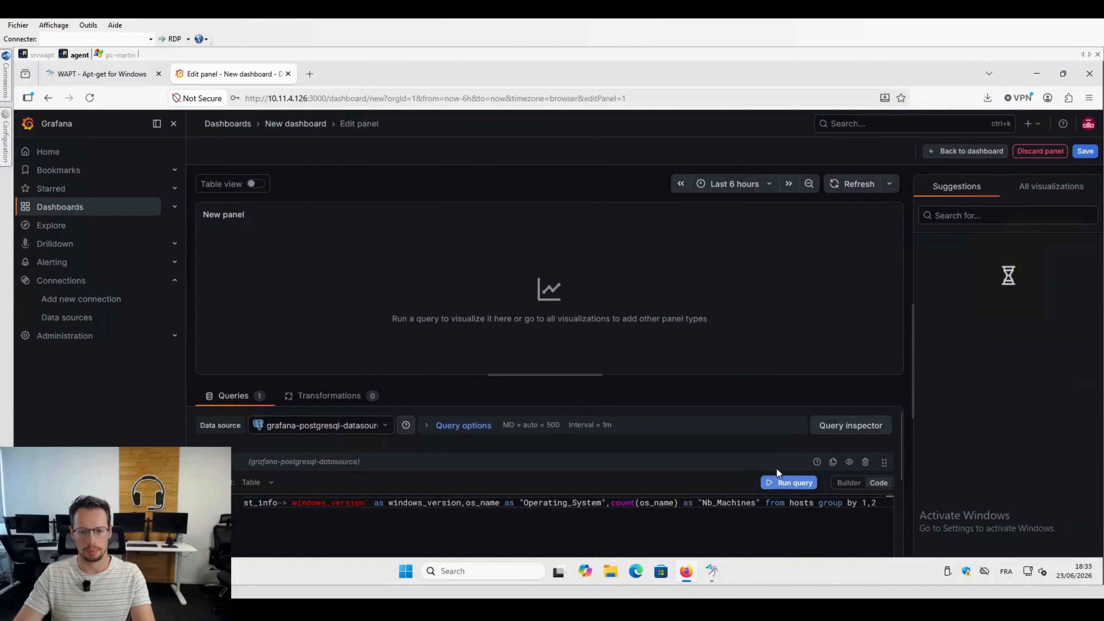
Step: Apply the suggested donut chart visualization to the new panel
mouse_move(567, 329)
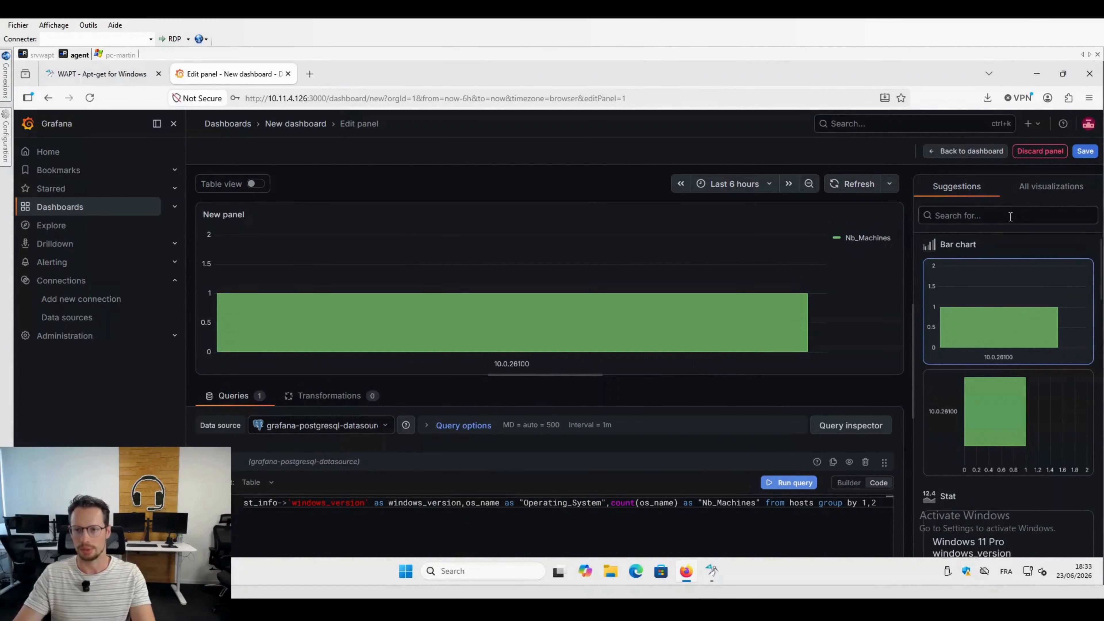
scroll(995, 322, "down", 10)
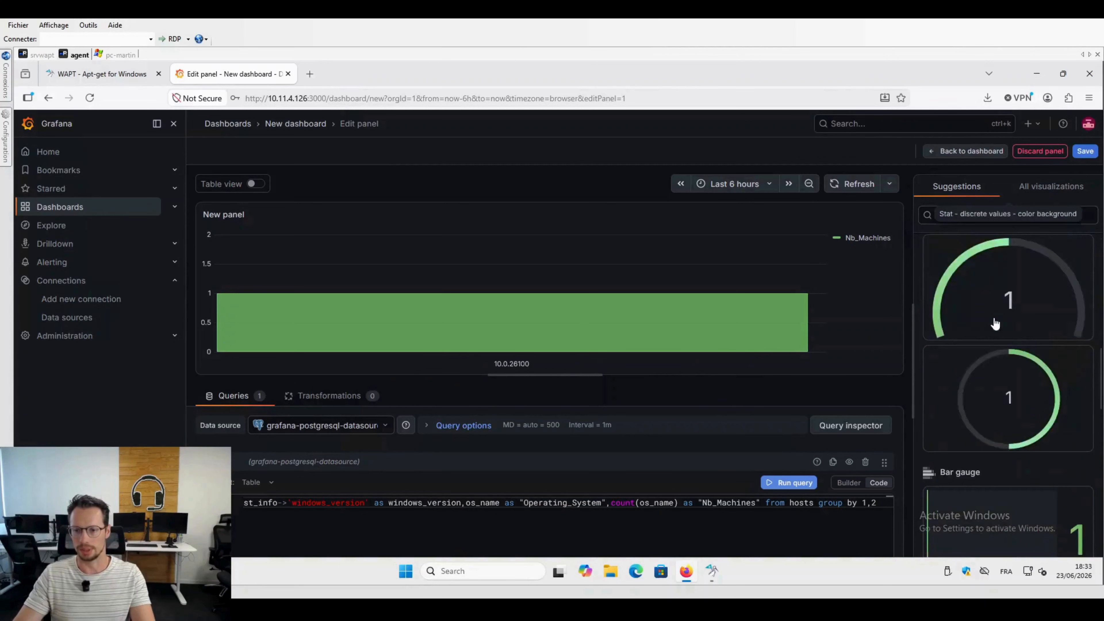
scroll(995, 324, "down", 5)
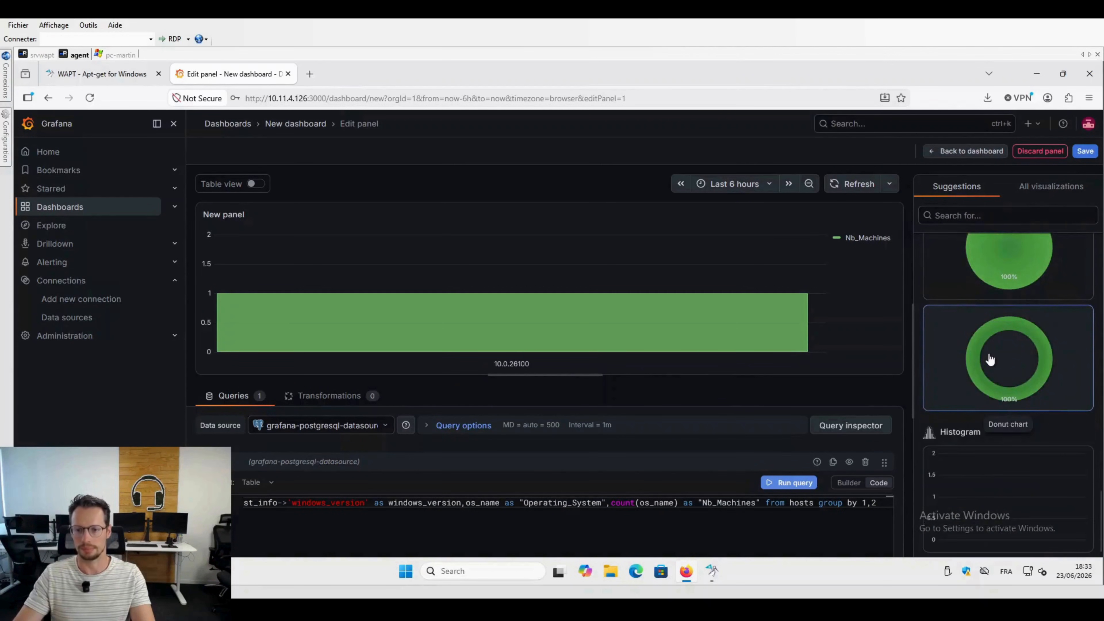
left_click(989, 358)
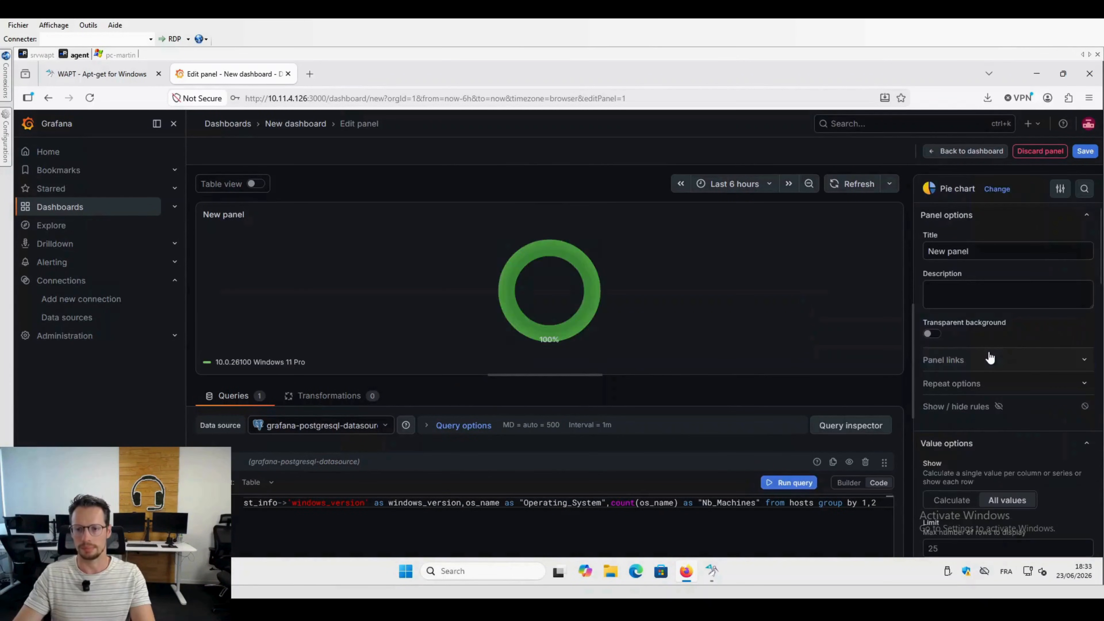
Step: Change the panel's visualization type to Stat from the full list of visualizations
left_click(997, 188)
left_click(1043, 189)
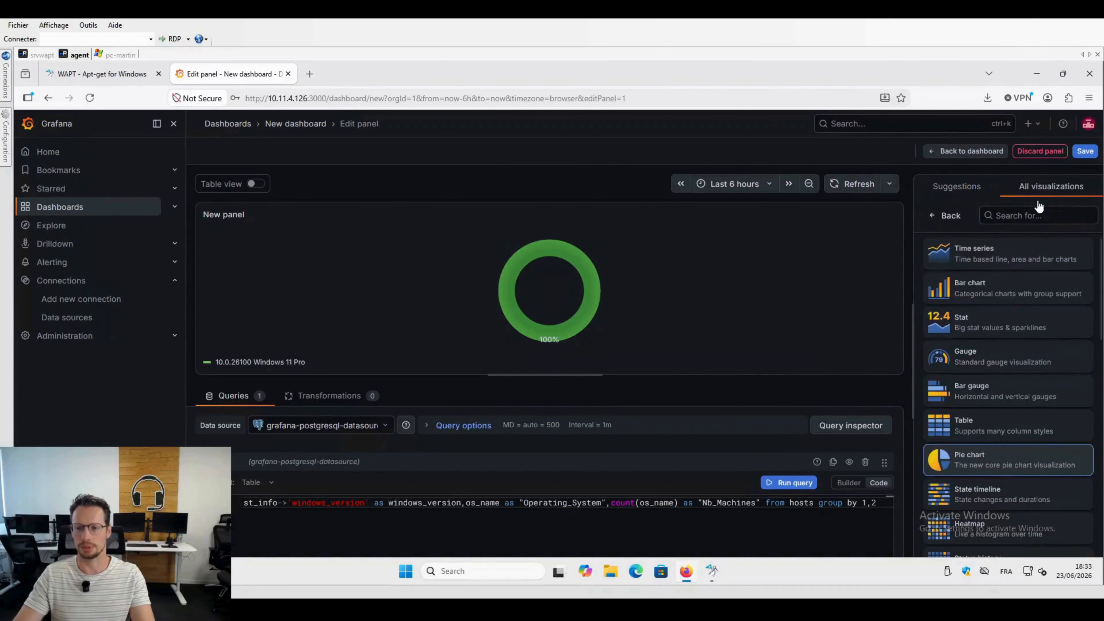
left_click(984, 330)
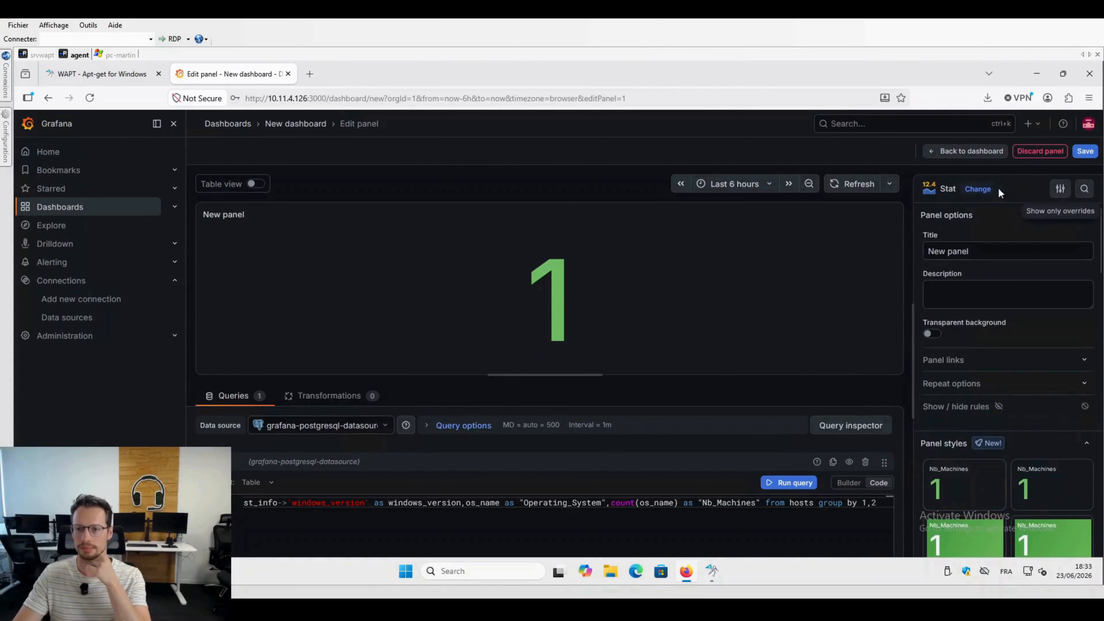
Step: Title the panel OS LIST and save the dashboard in the Dashboards folder under its default name, New dashboard
left_click_drag(985, 252, 898, 250)
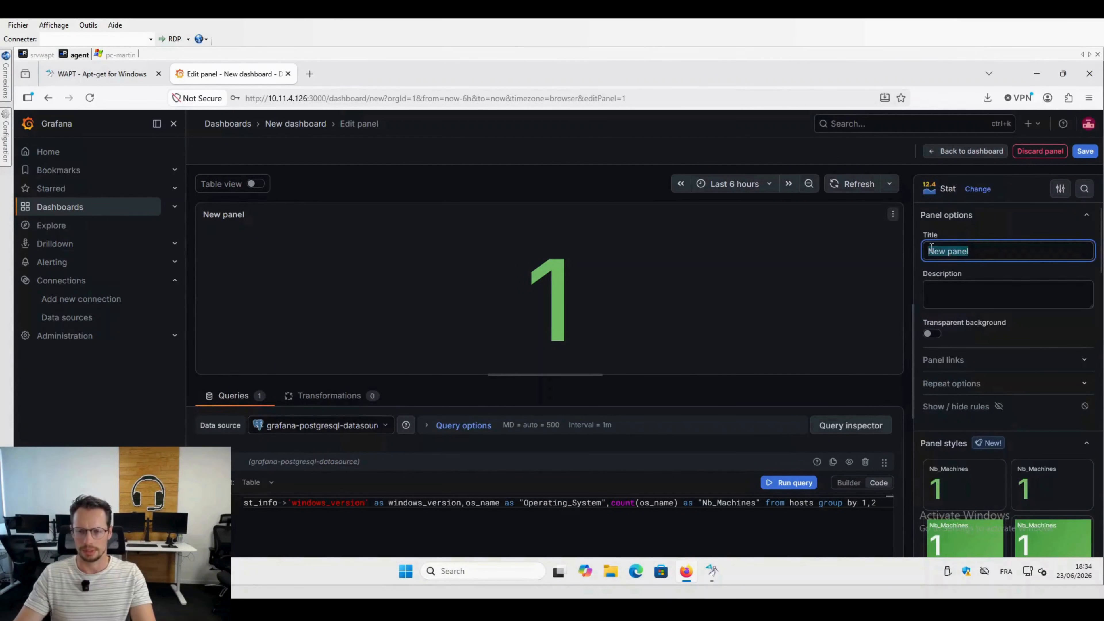
key("BackSpace")
type("OS")
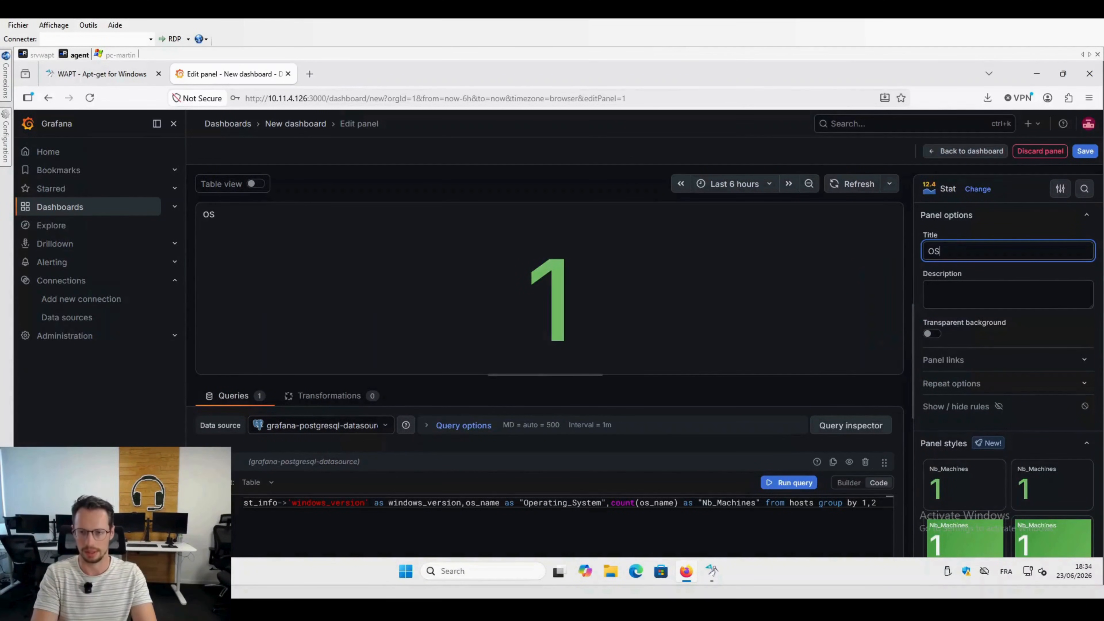
type(" LIST")
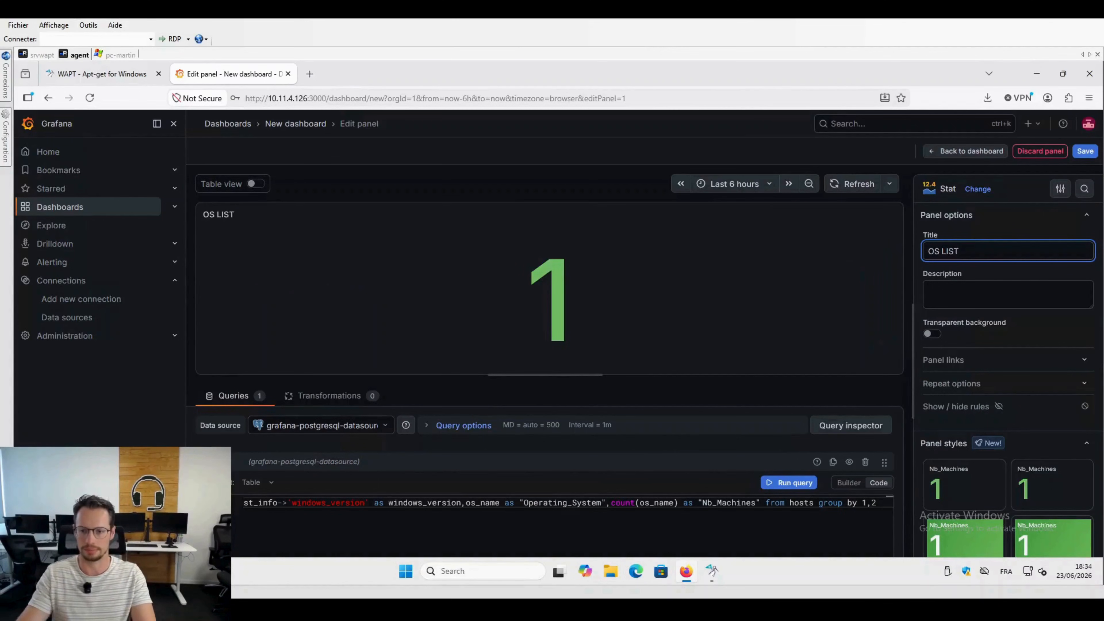
left_click(1085, 151)
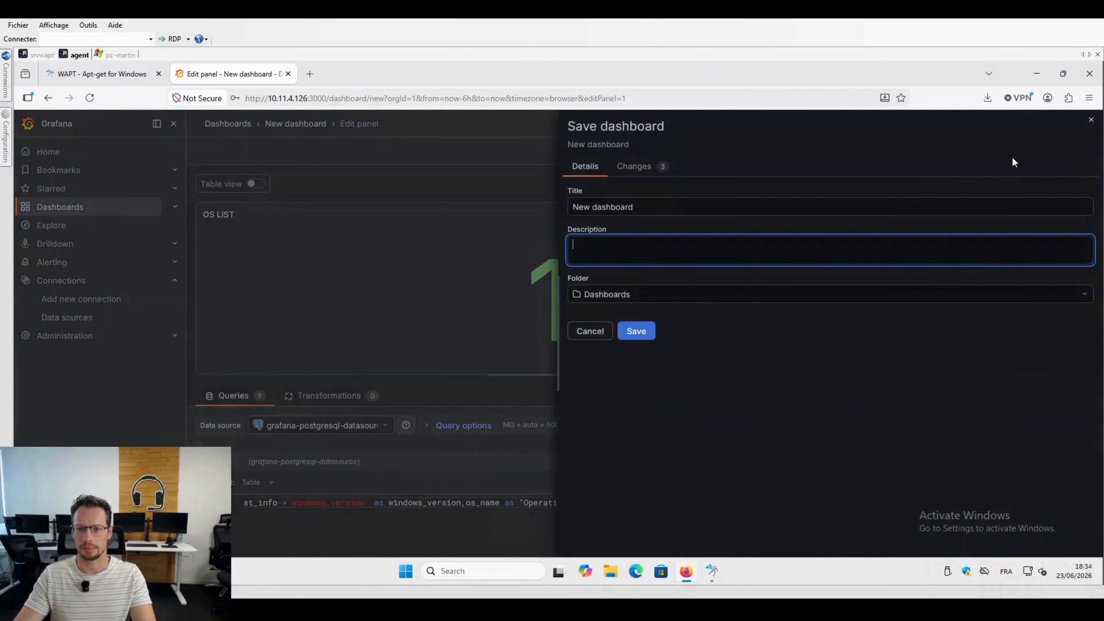
left_click(636, 331)
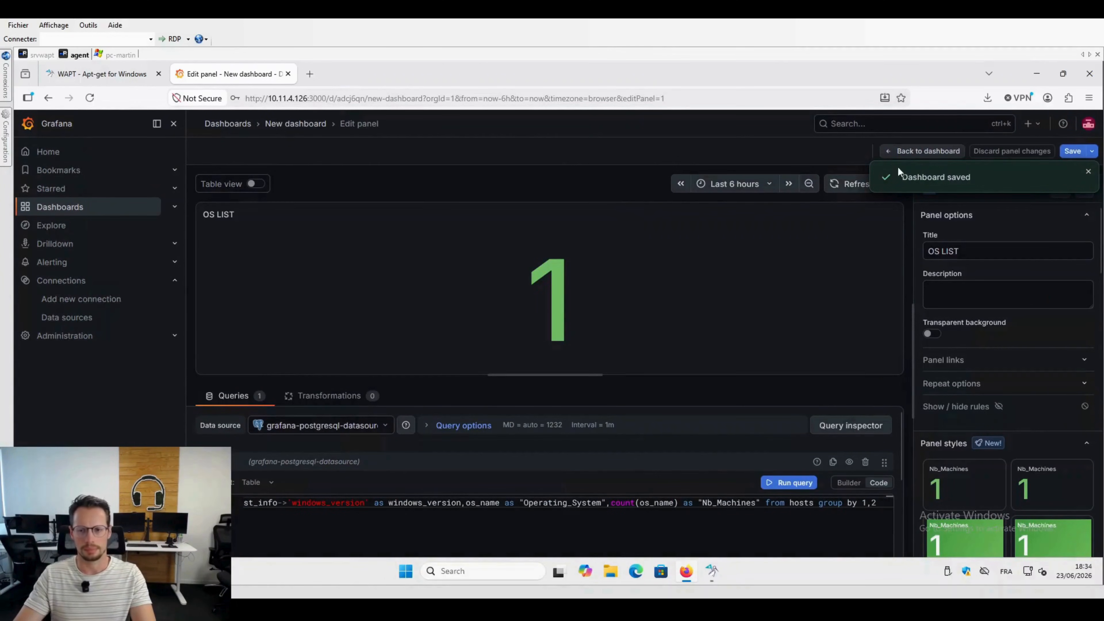
Step: Return to the dashboard, add a second panel beside OS LIST, and open its visualization configuration
left_click(900, 152)
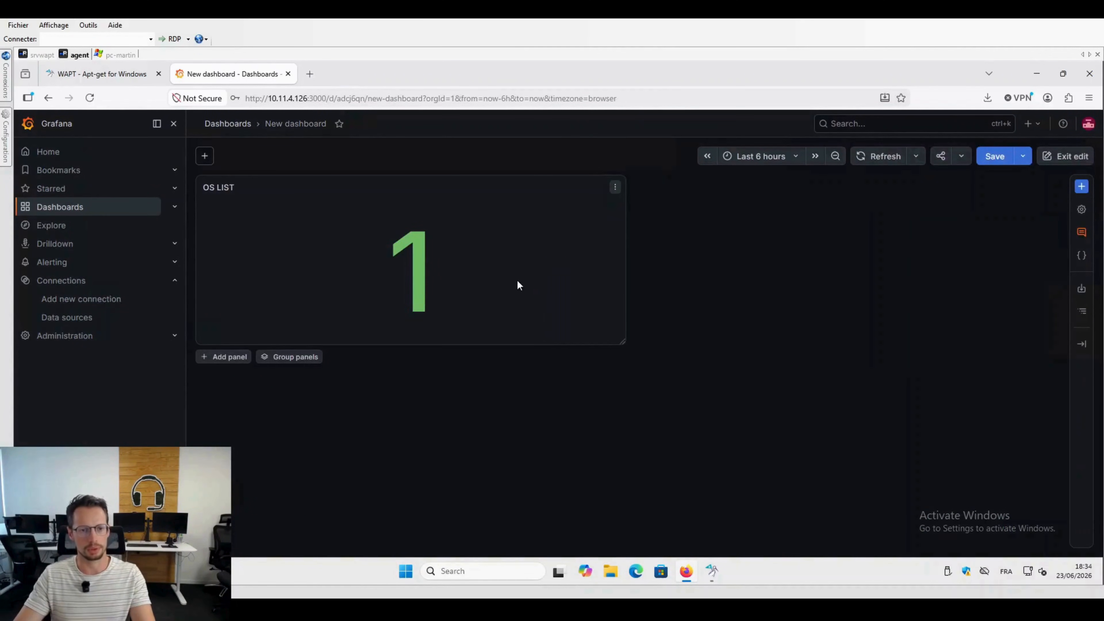
left_click(1081, 186)
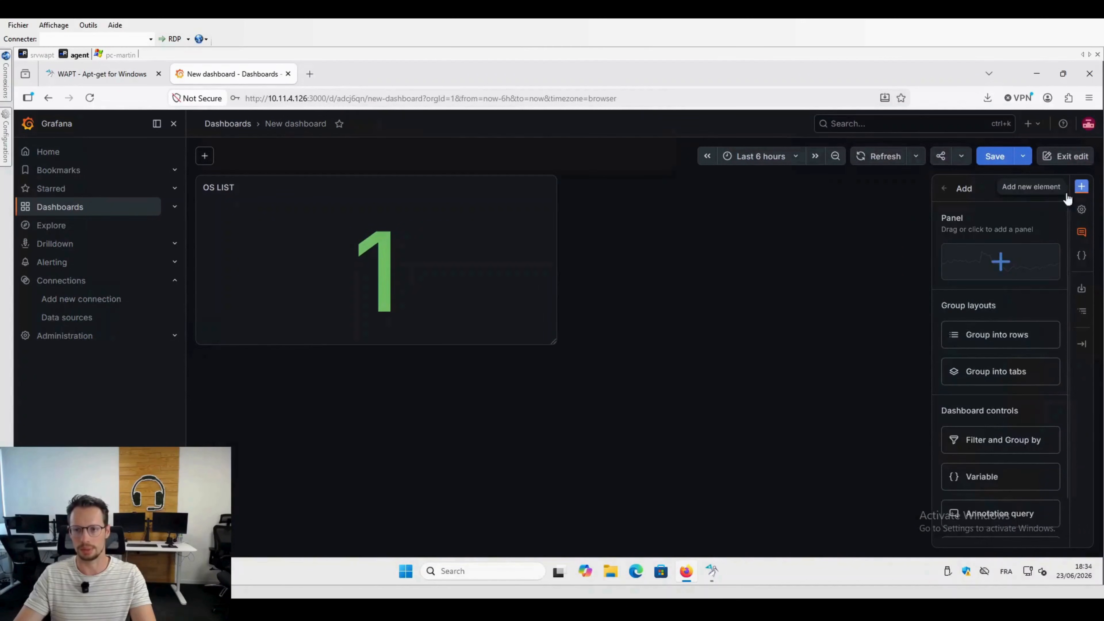
left_click_drag(940, 281, 740, 268)
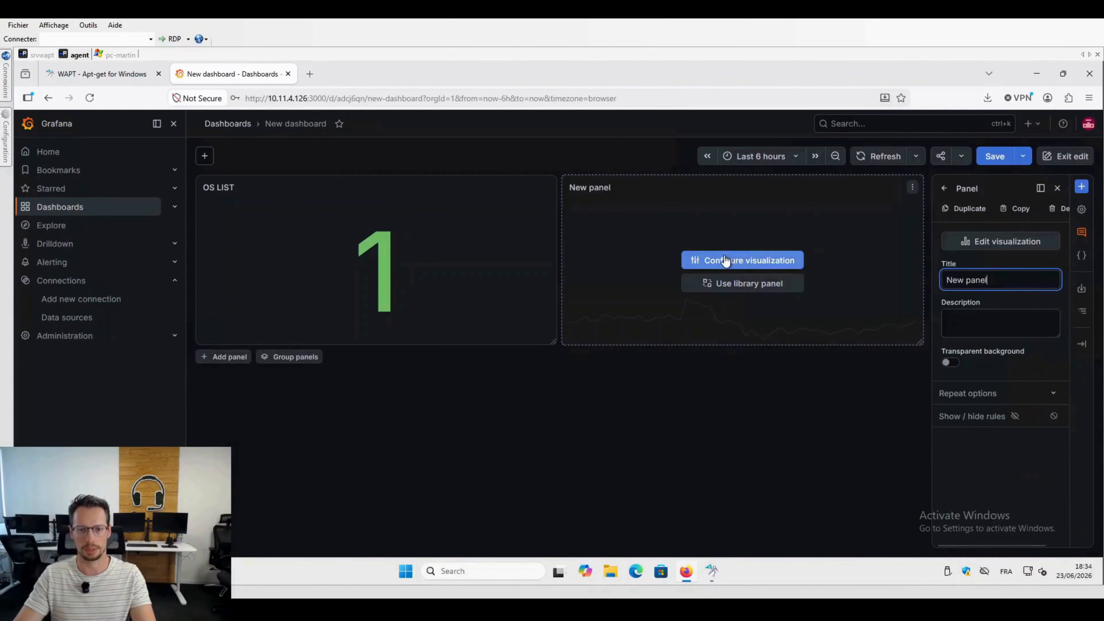
left_click(722, 259)
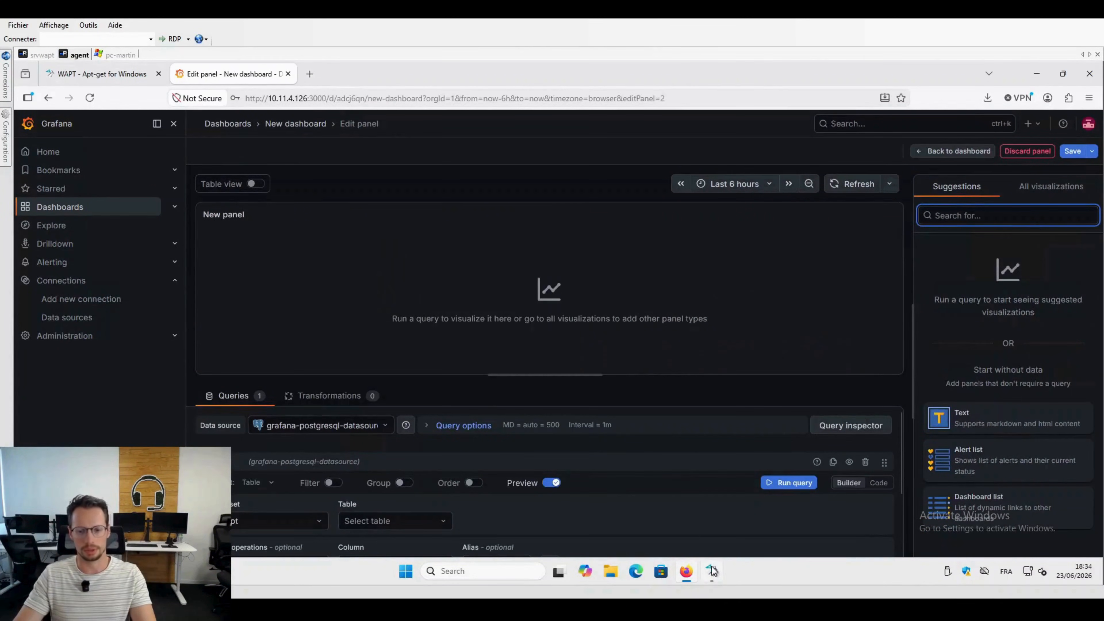
Step: Switch to WAPTConsole and copy the full SQL of the List computers reporting query
left_click(711, 571)
left_click(297, 108)
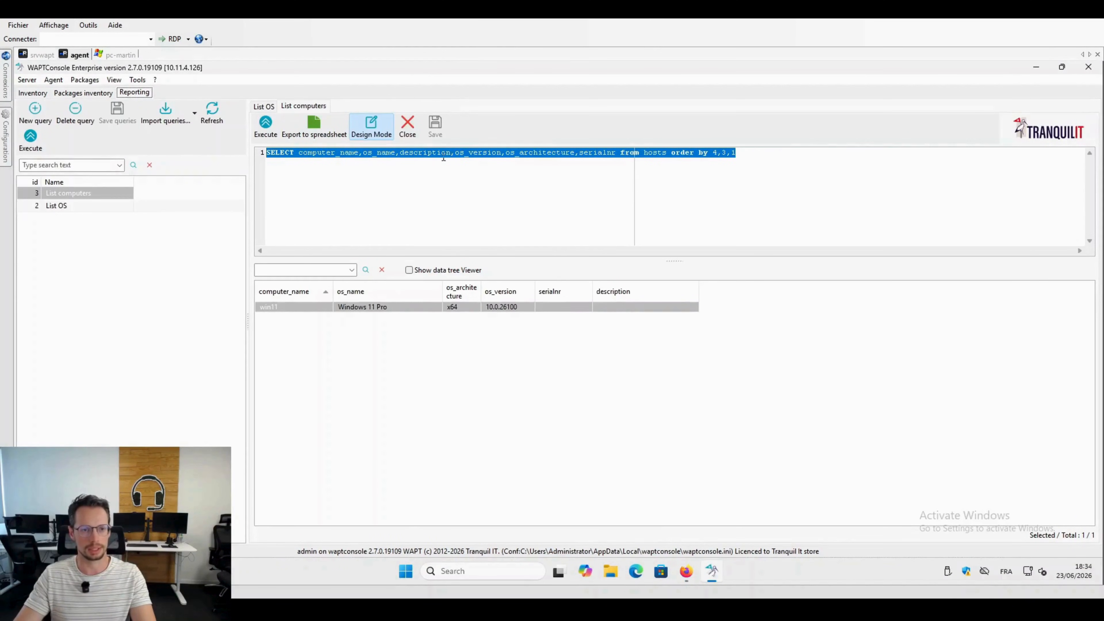
left_click(409, 169)
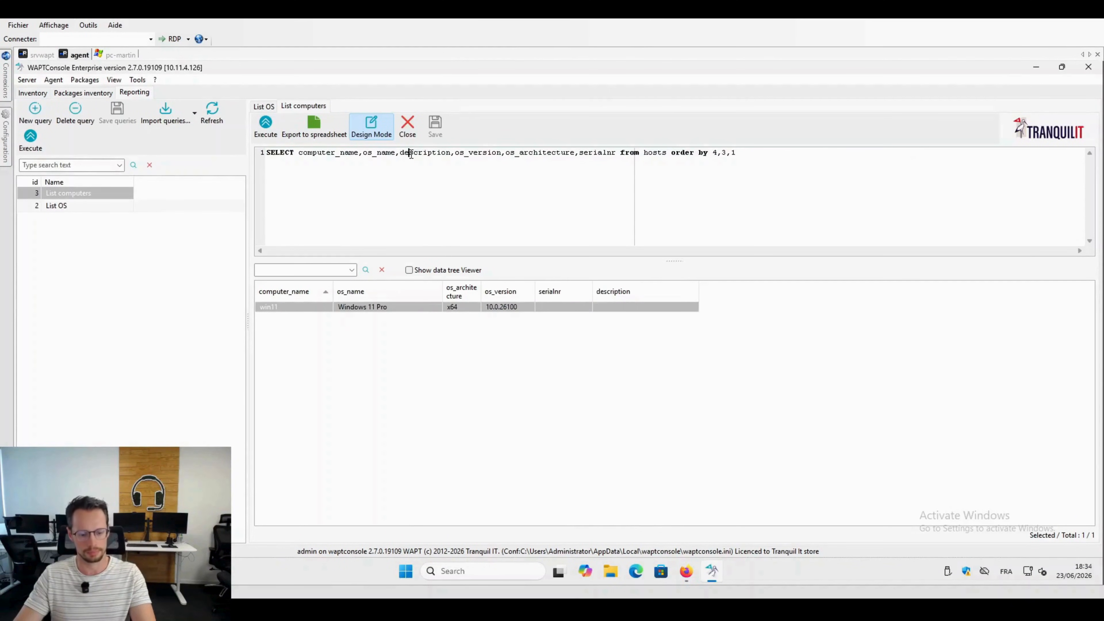
key("ctrl+a")
key("ctrl+c")
Step: Switch back to Grafana, insert the copied List computers query into the new panel's editor in Code mode, and run it
left_click(686, 571)
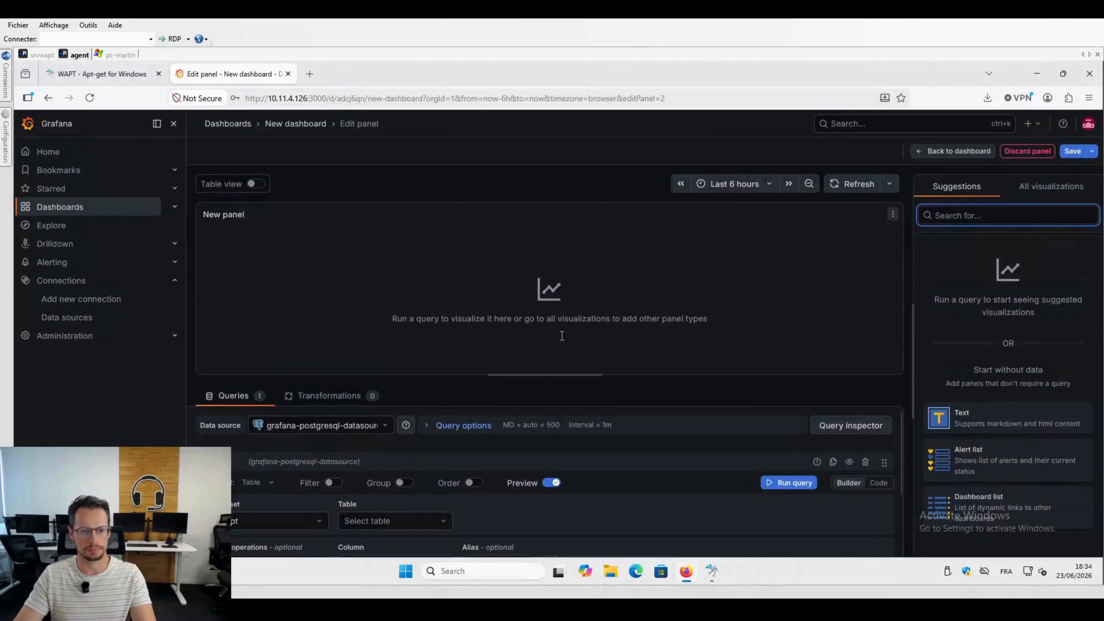
left_click(879, 483)
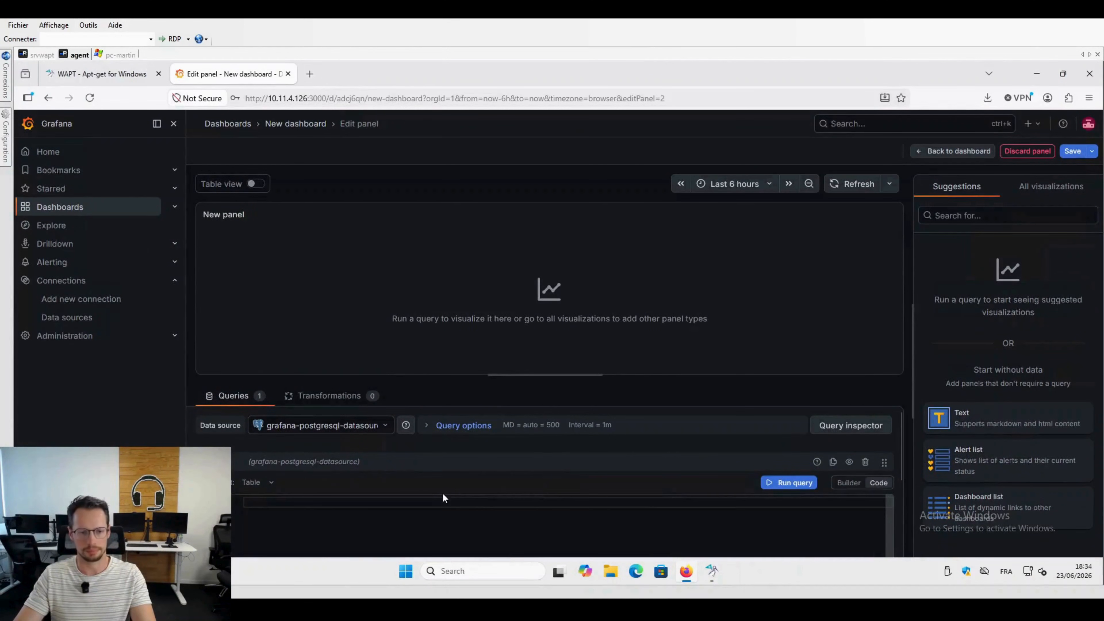
key("ctrl+v")
left_click(778, 483)
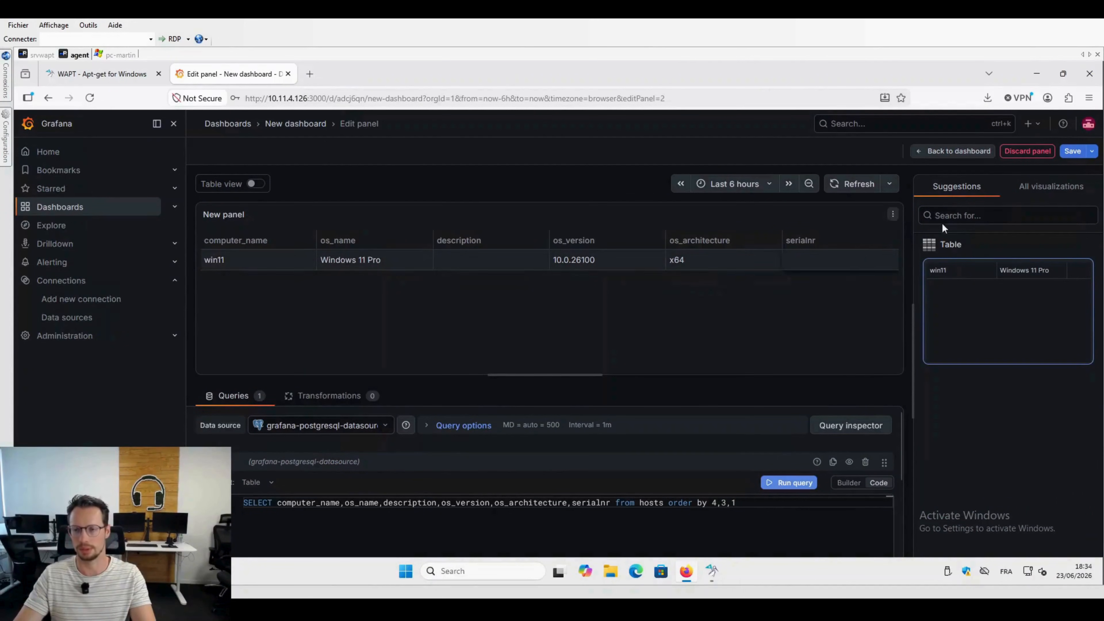
Step: Save the dashboard with the new table panel, without a change note, and return to the dashboard view
left_click(1072, 151)
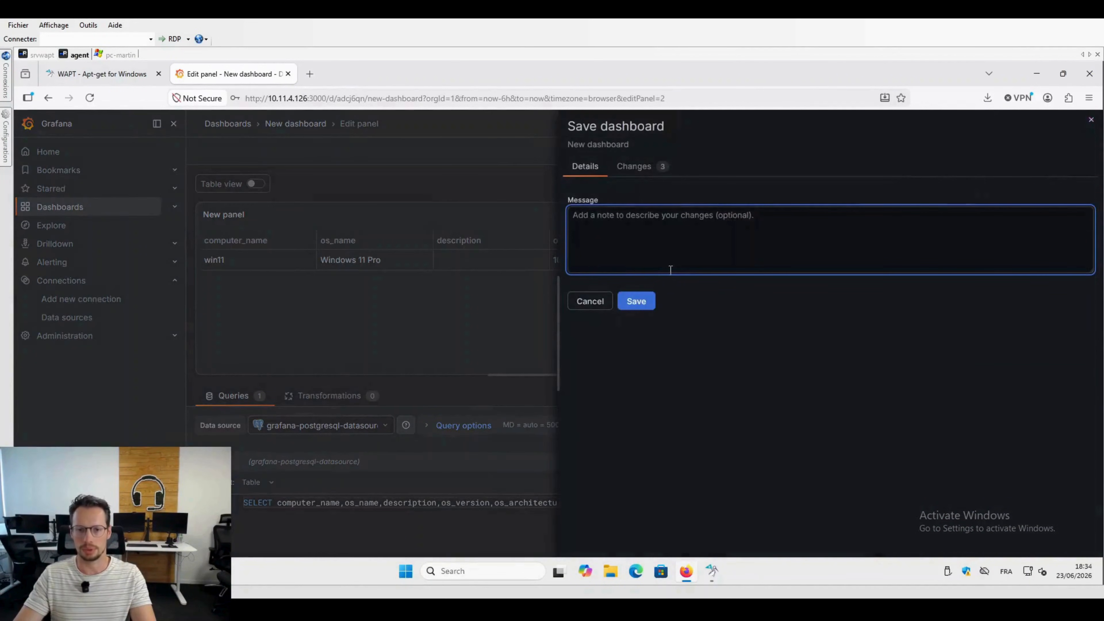
left_click(590, 305)
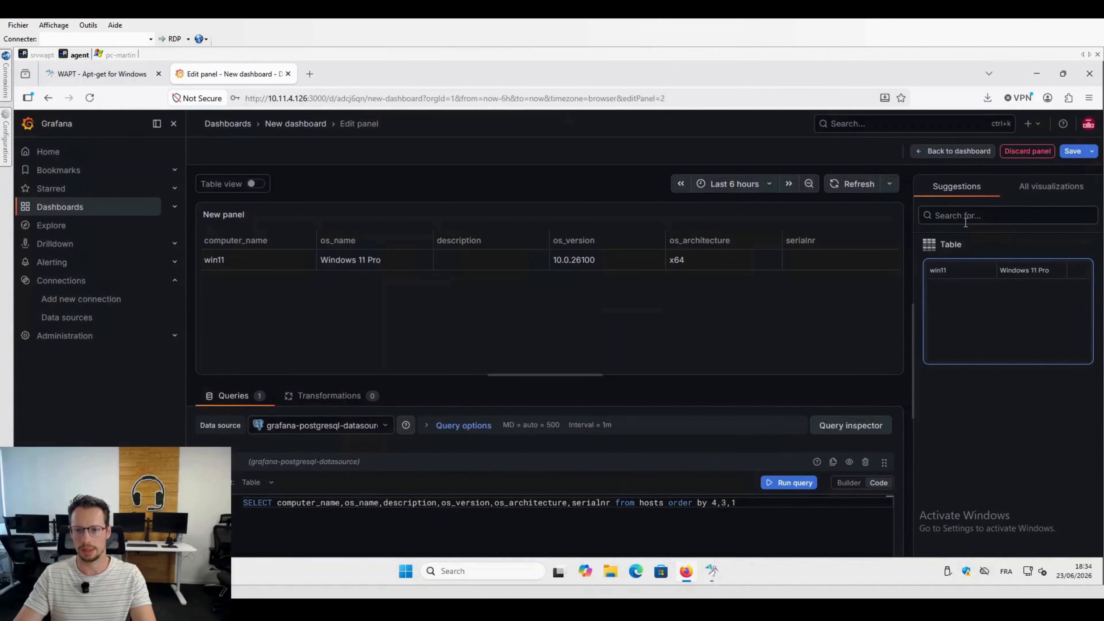
left_click(1072, 151)
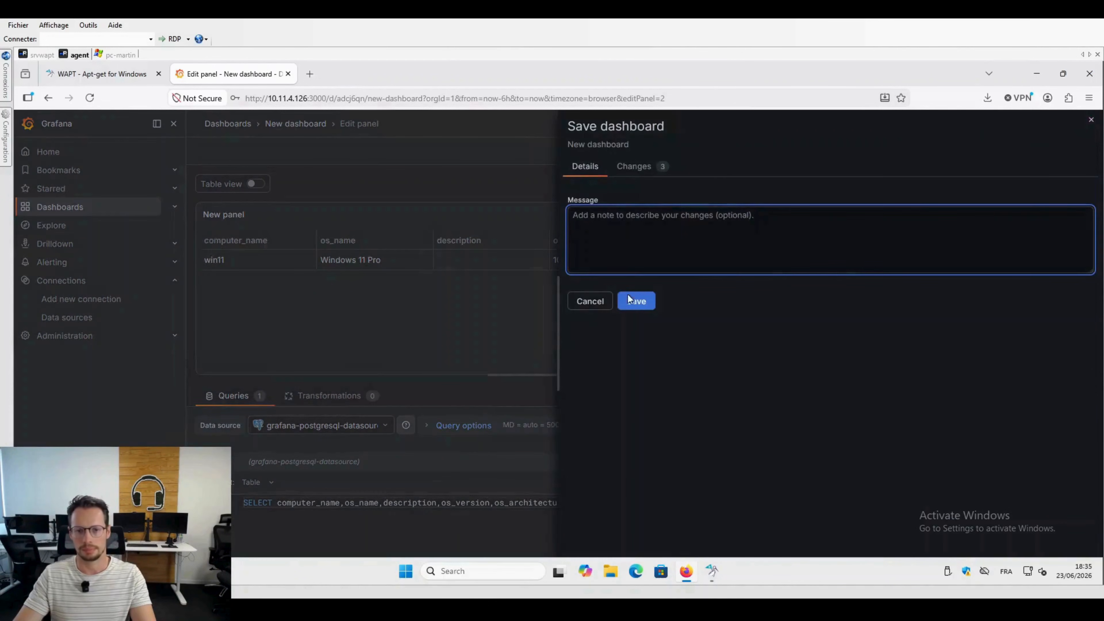
left_click(632, 299)
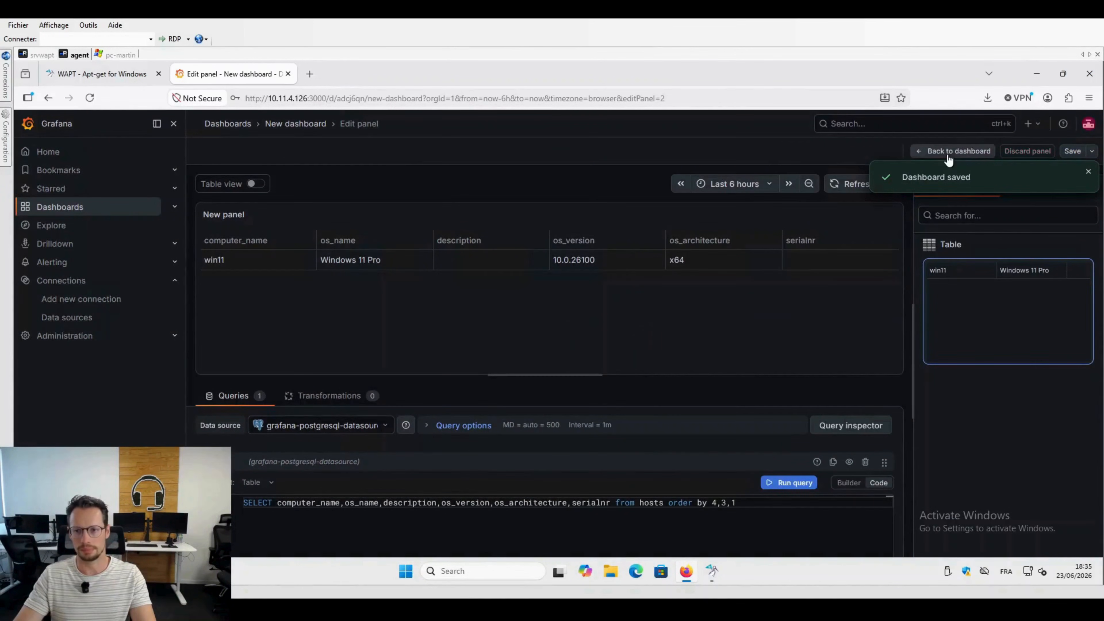
left_click(948, 156)
Step: Set the second panel's title to Computer List and save the dashboard
left_click(663, 188)
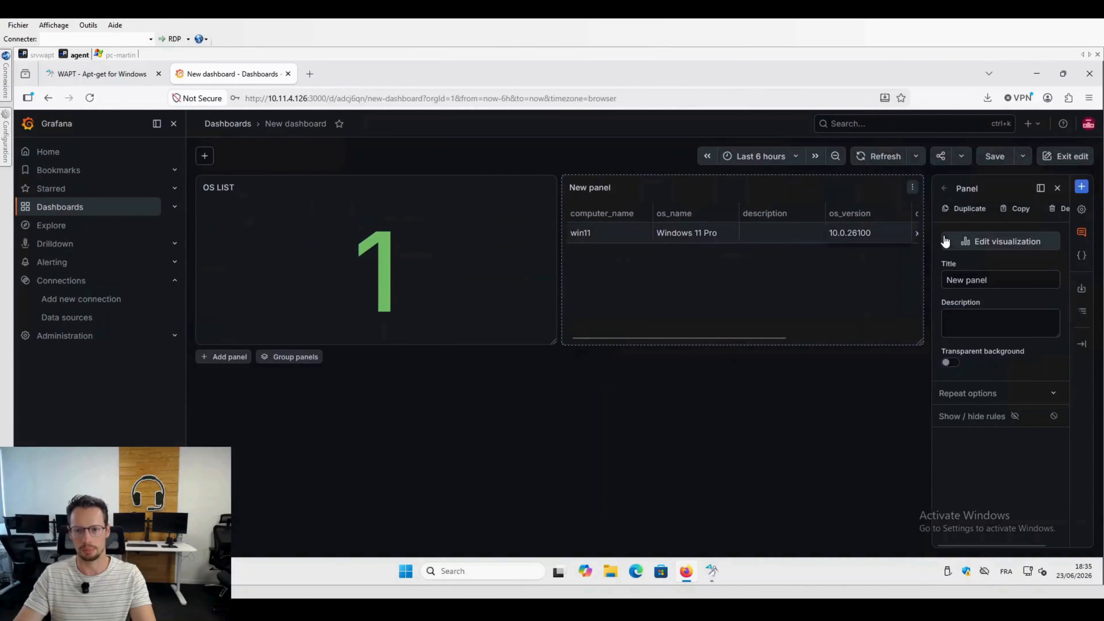
left_click_drag(993, 280, 929, 278)
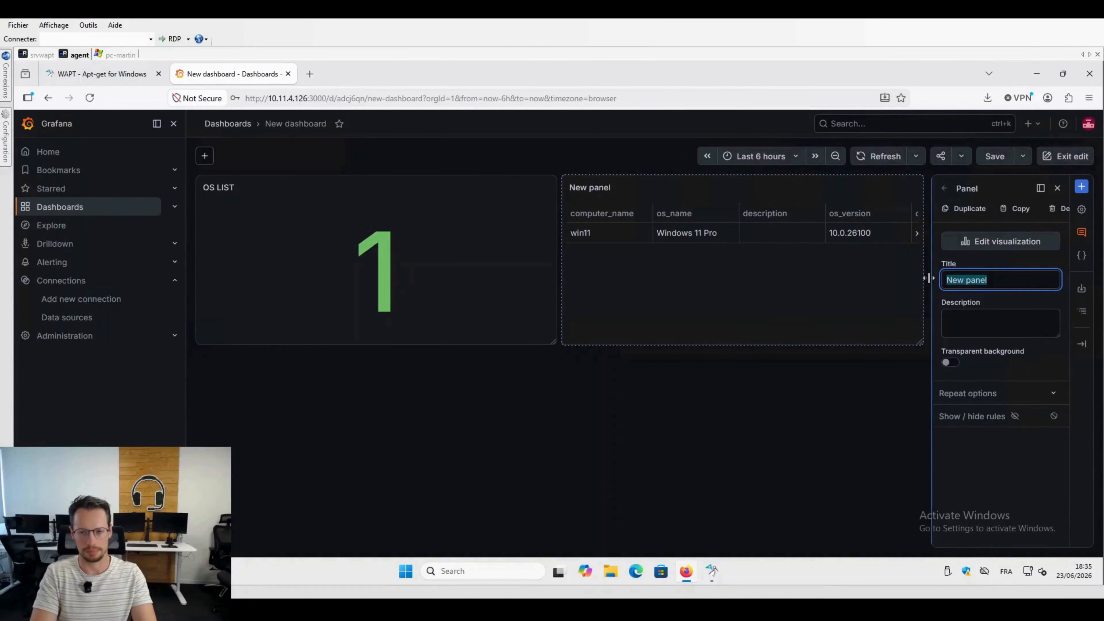
type("COm")
key("BackSpace")
key("BackSpace")
type("o")
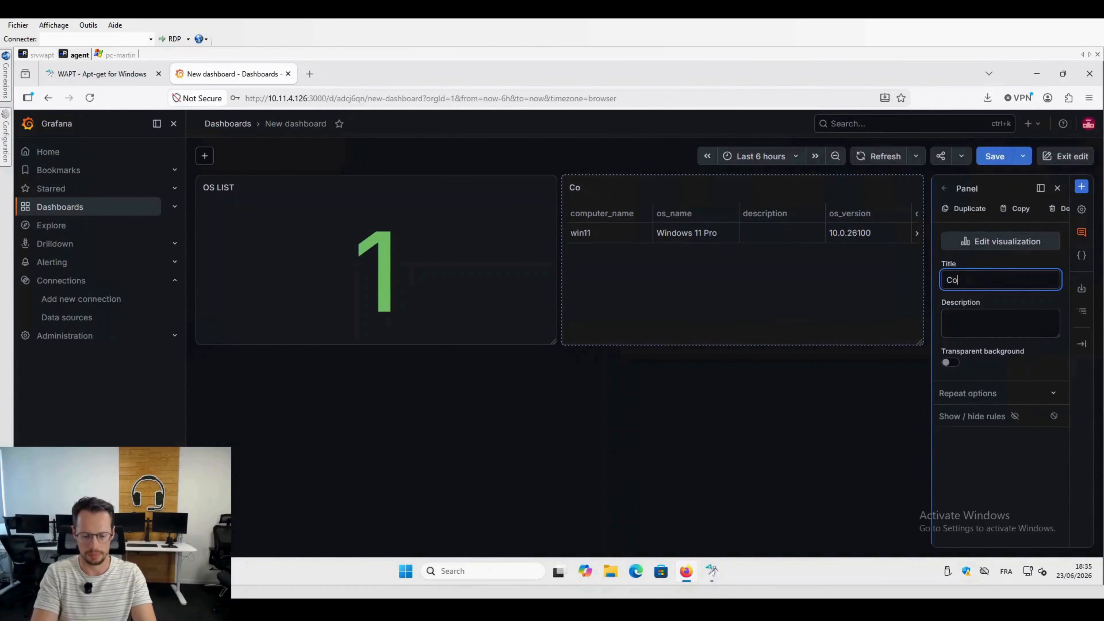
type("mputer ta")
key("BackSpace")
key("BackSpace")
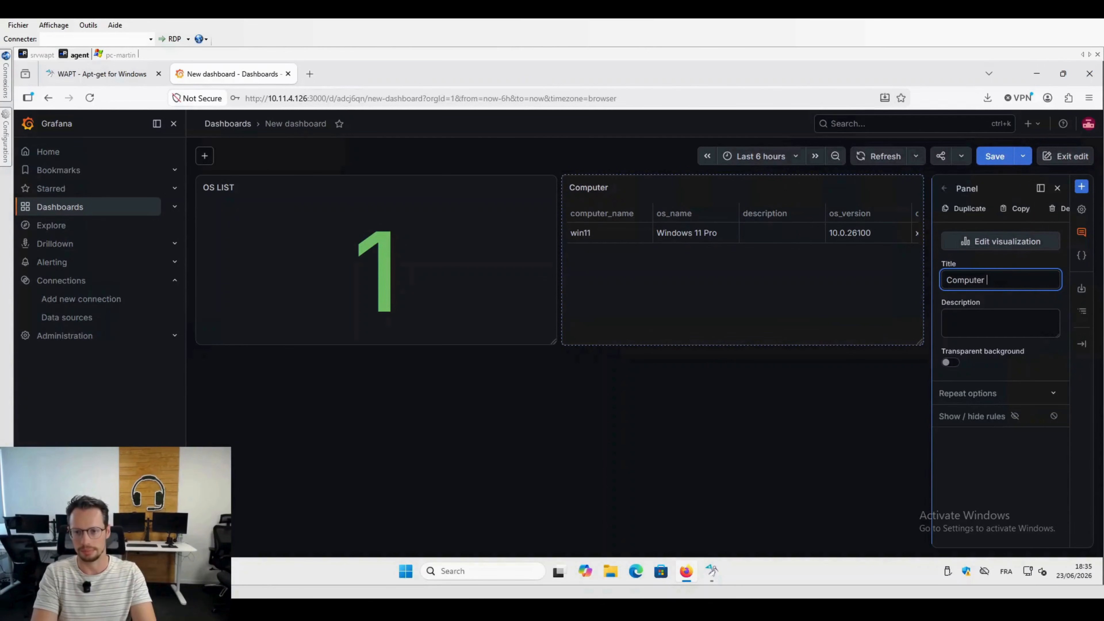
type("List")
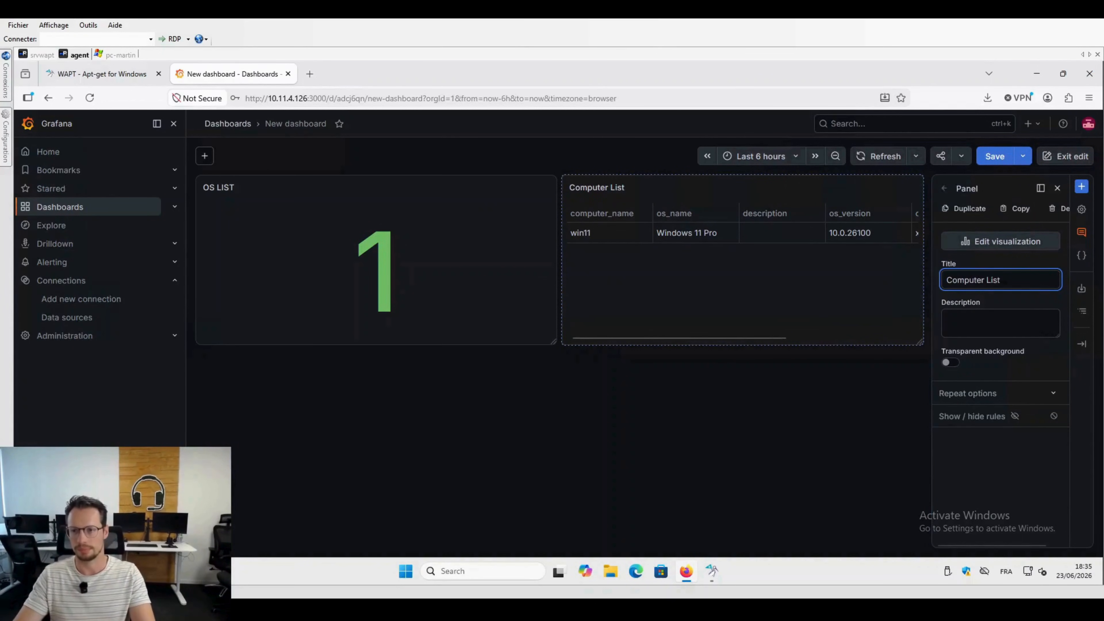
left_click(995, 157)
left_click(647, 307)
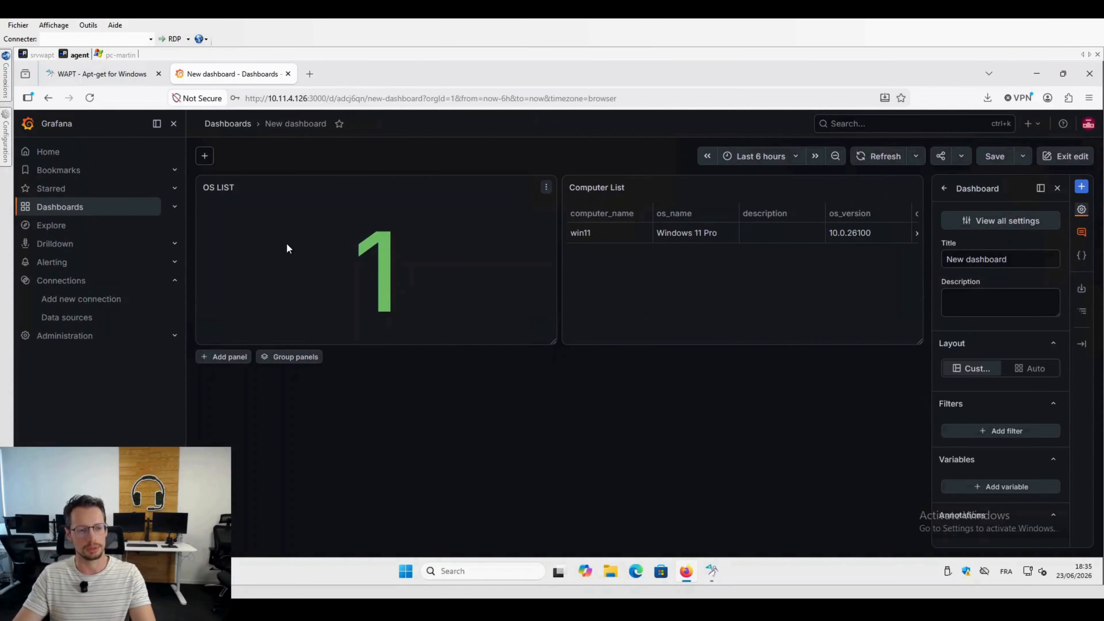
Step: In the other remote session, export WAPT Dashboard as code, copy its entire JSON definition, and return to the agent session
left_click(117, 55)
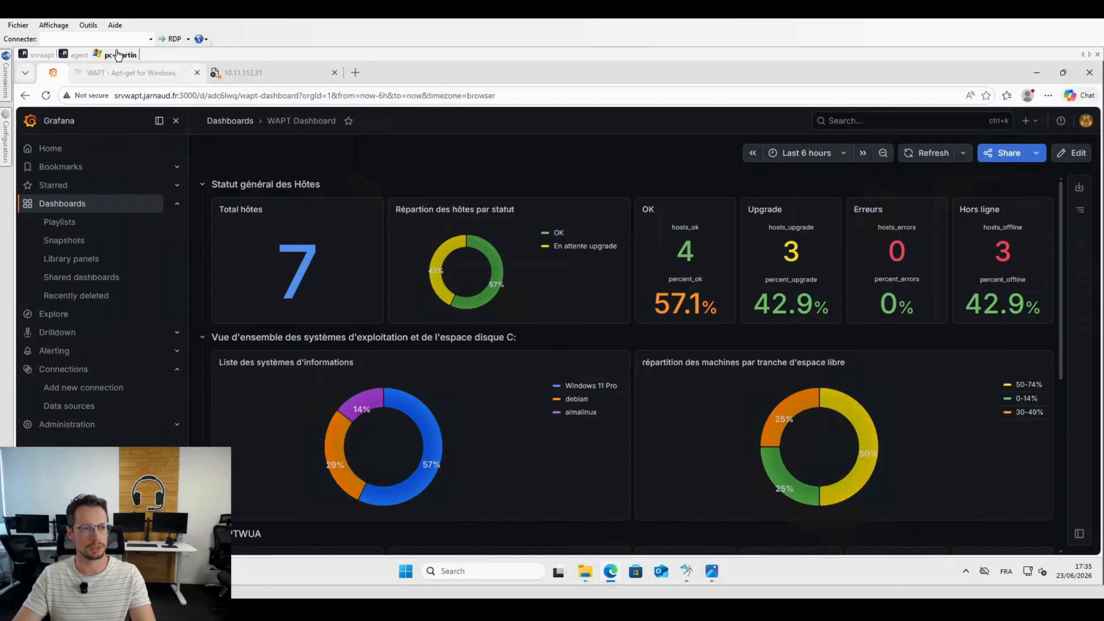
left_click(1079, 189)
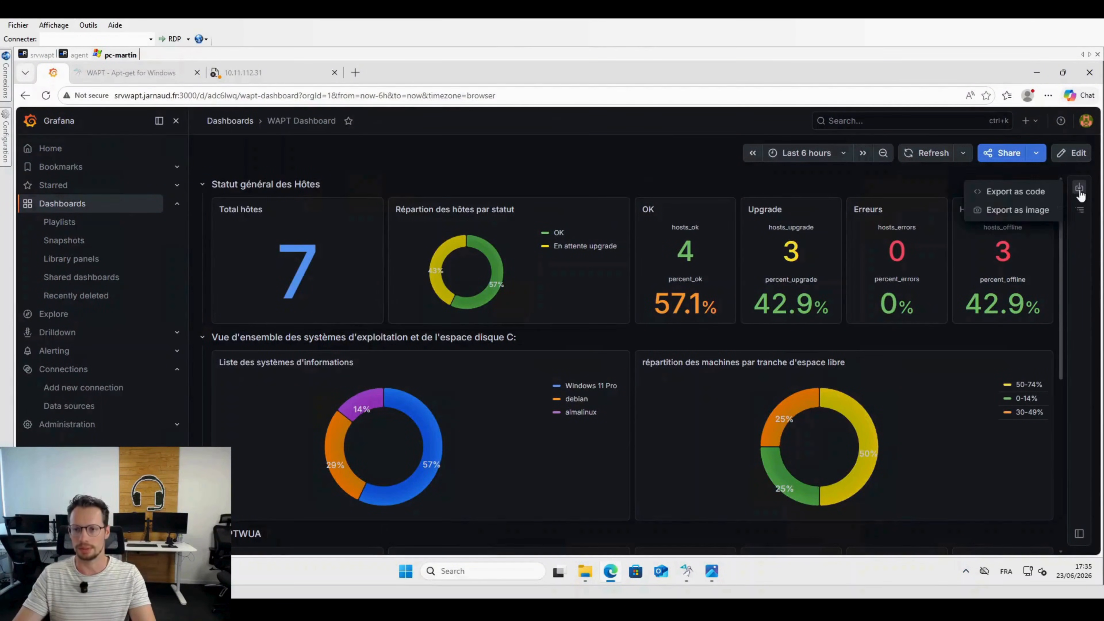
left_click(1027, 190)
left_click(851, 283)
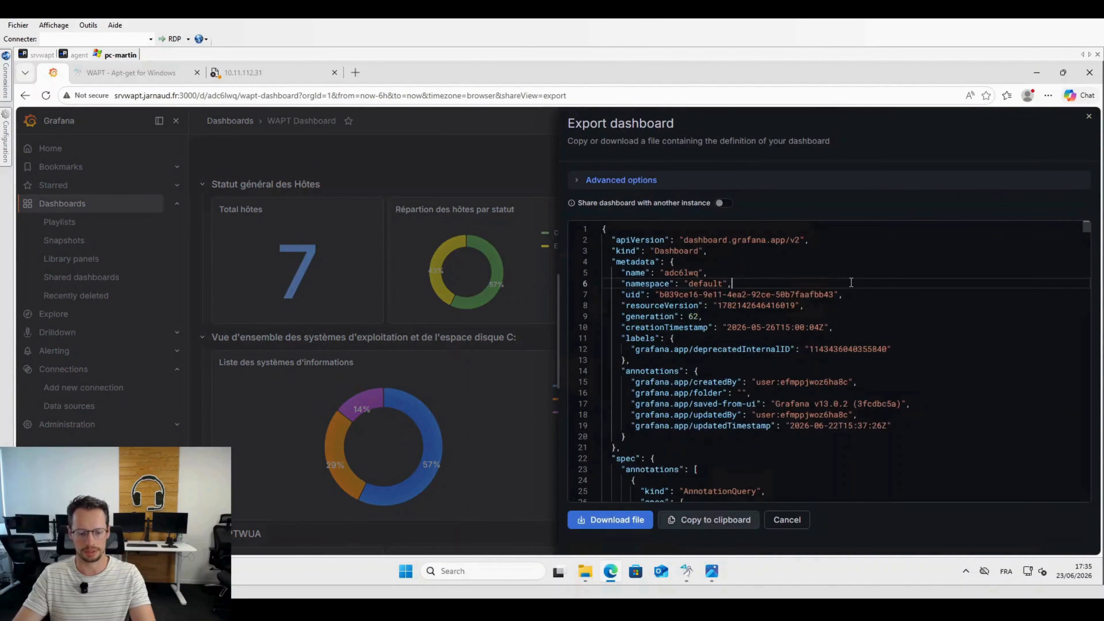
key("ctrl+a")
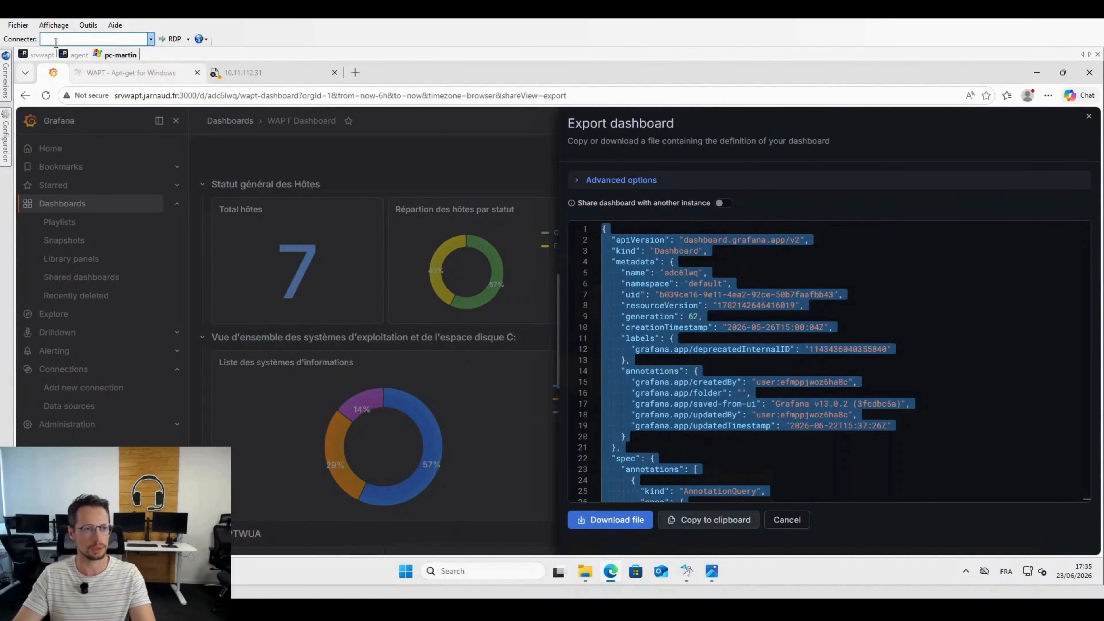
left_click(78, 55)
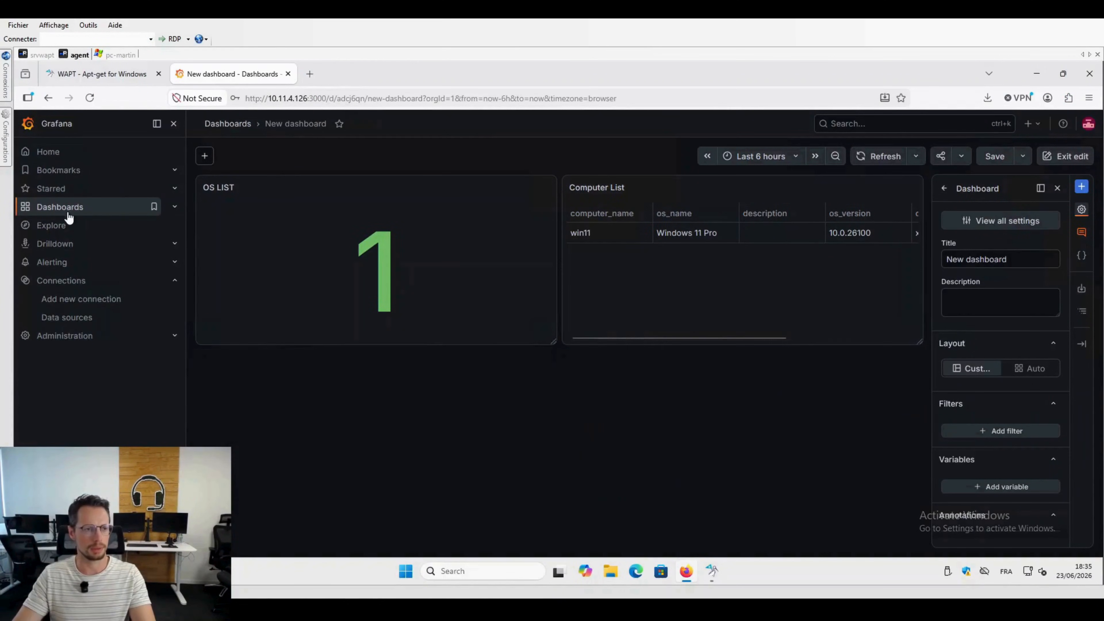
Step: Import the copied JSON definition as a new dashboard named WAPT Dashboard in the Dashboards folder
left_click(101, 211)
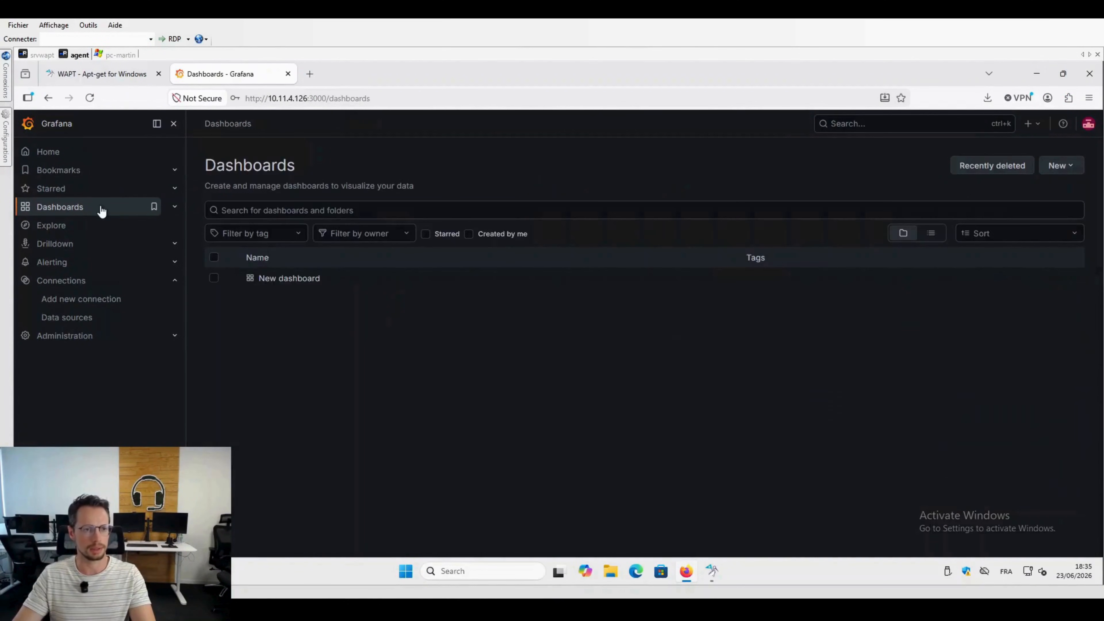
left_click(1076, 171)
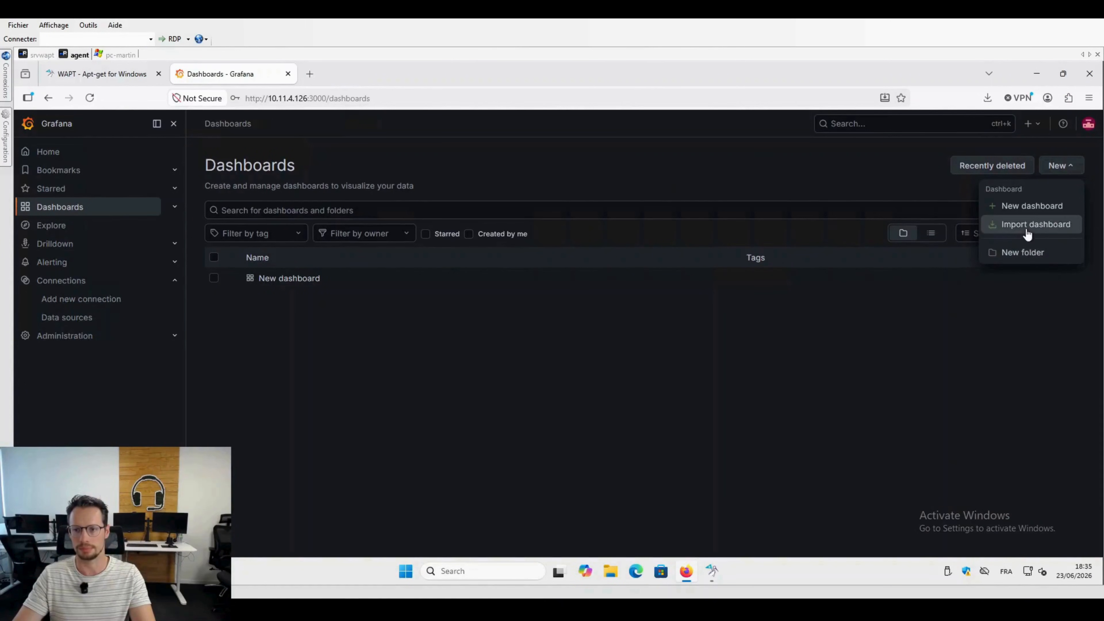
left_click(1026, 230)
left_click(287, 367)
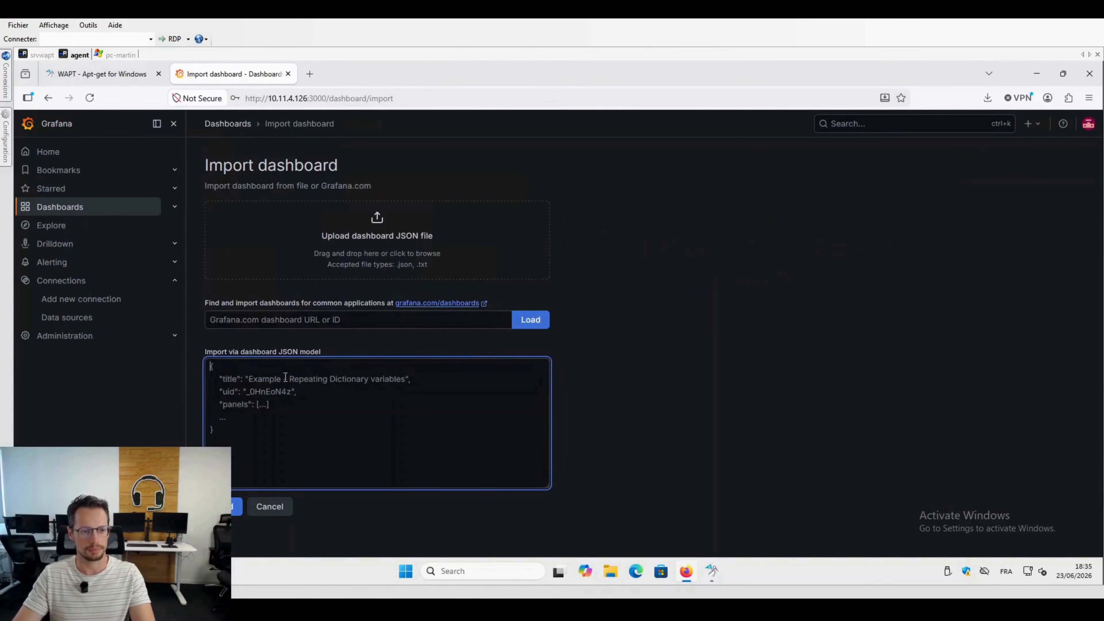
key("ctrl+v")
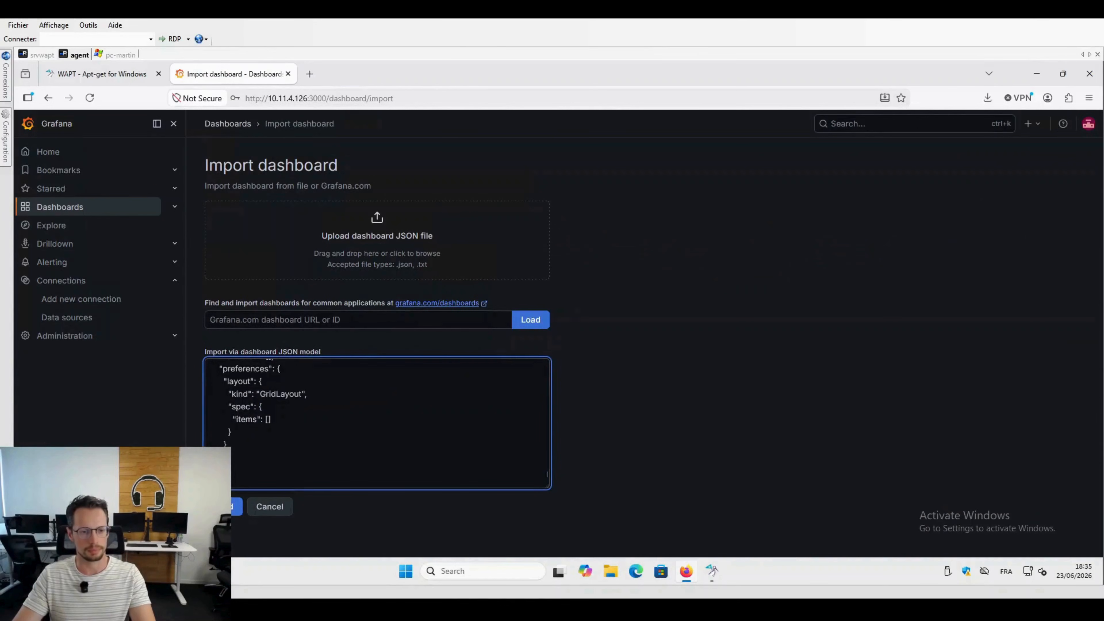
left_click(235, 506)
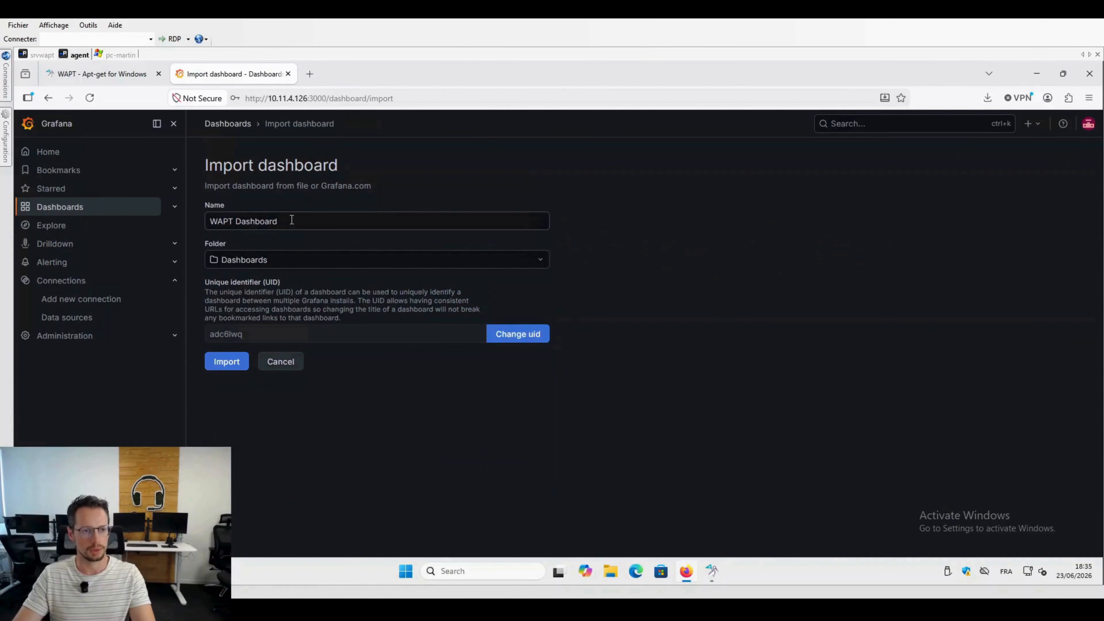
left_click(227, 362)
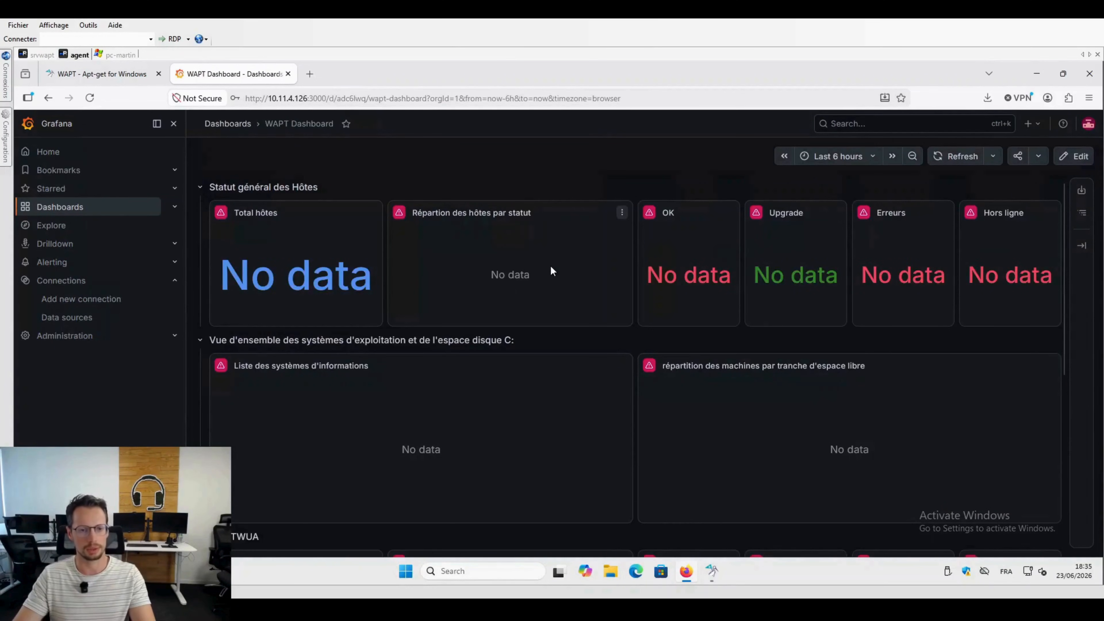
Step: Examine the panels in every section of the imported WAPT Dashboard for missing data
scroll(613, 246, "down", 4)
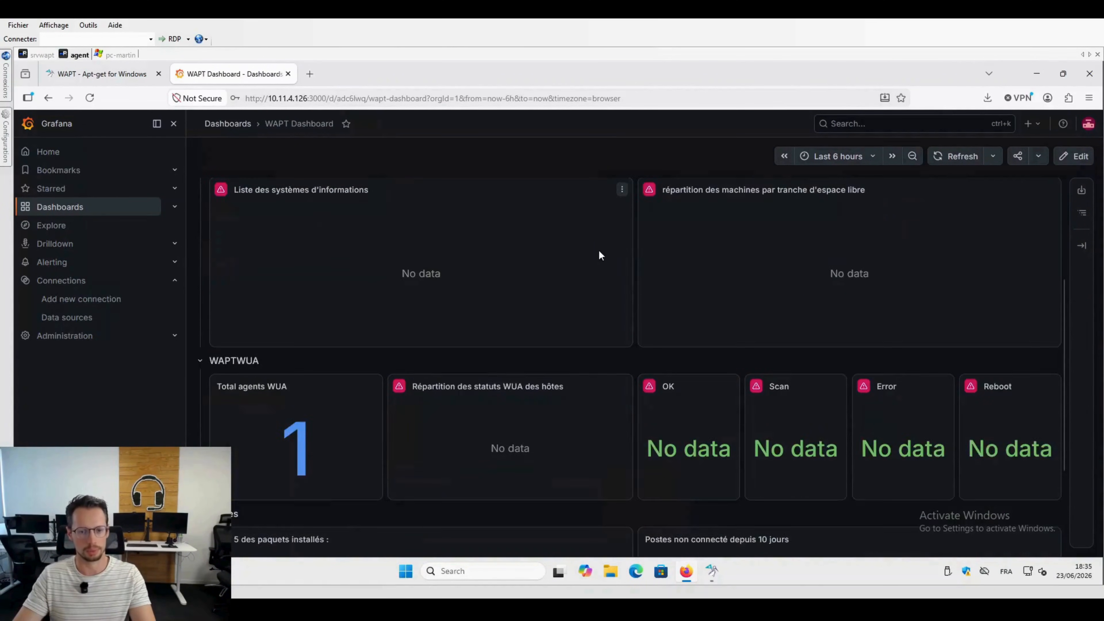
scroll(599, 255, "down", 1)
scroll(599, 255, "up", 5)
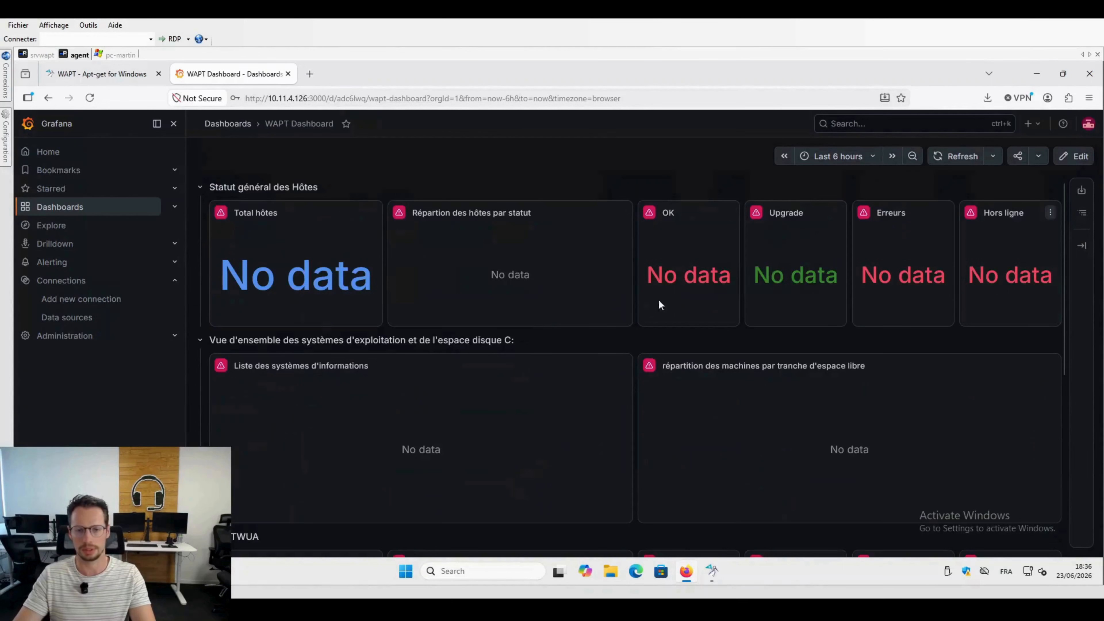
scroll(495, 294, "down", 1)
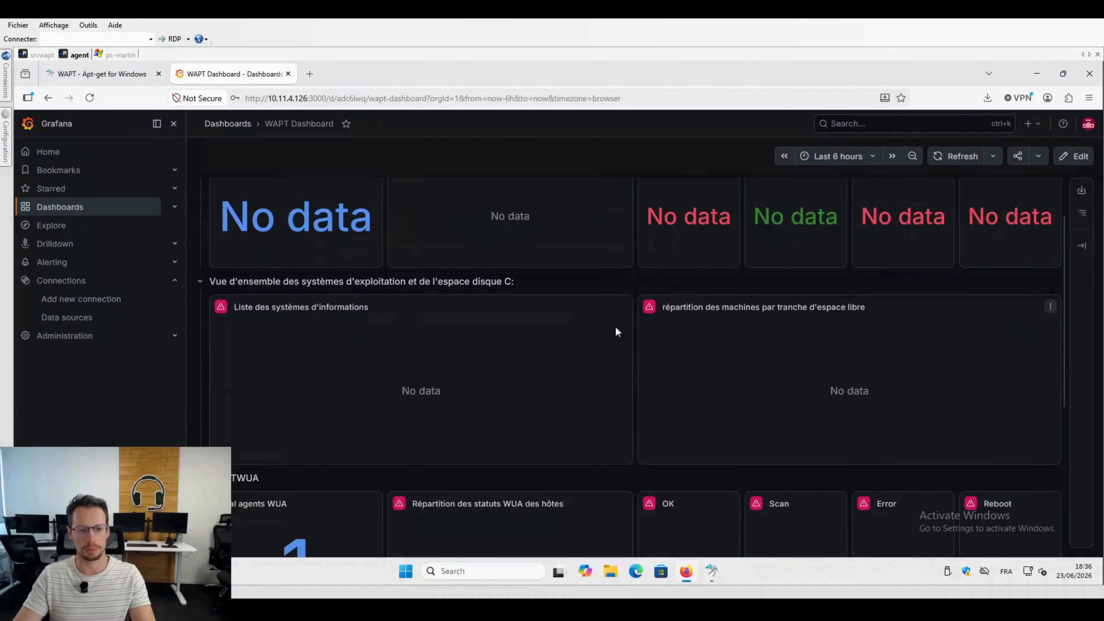
scroll(616, 327, "down", 4)
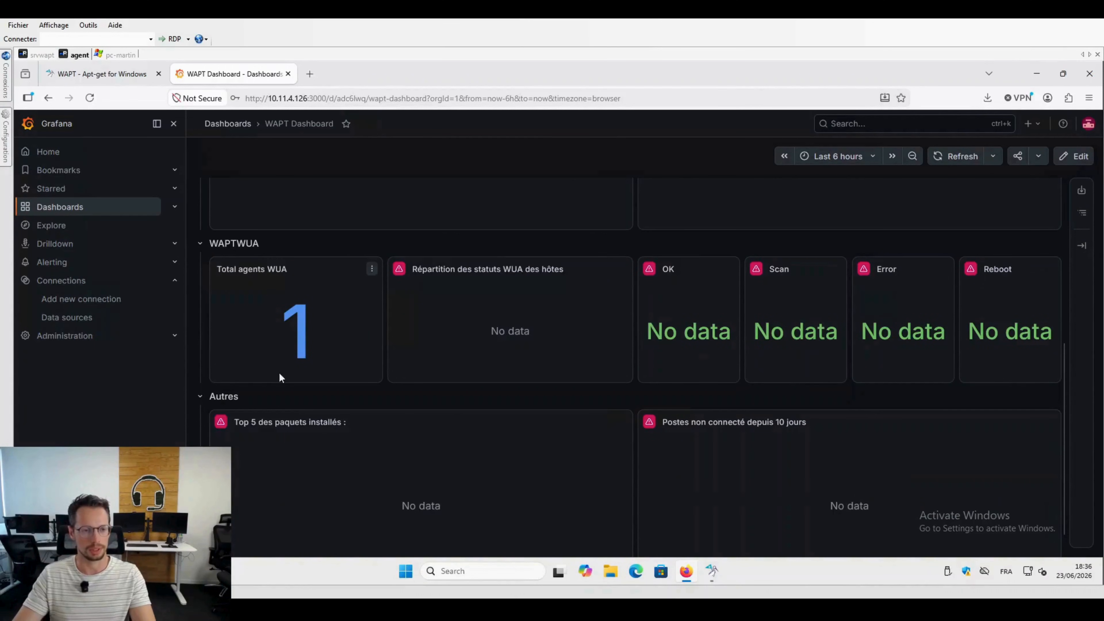
scroll(331, 353, "down", 1)
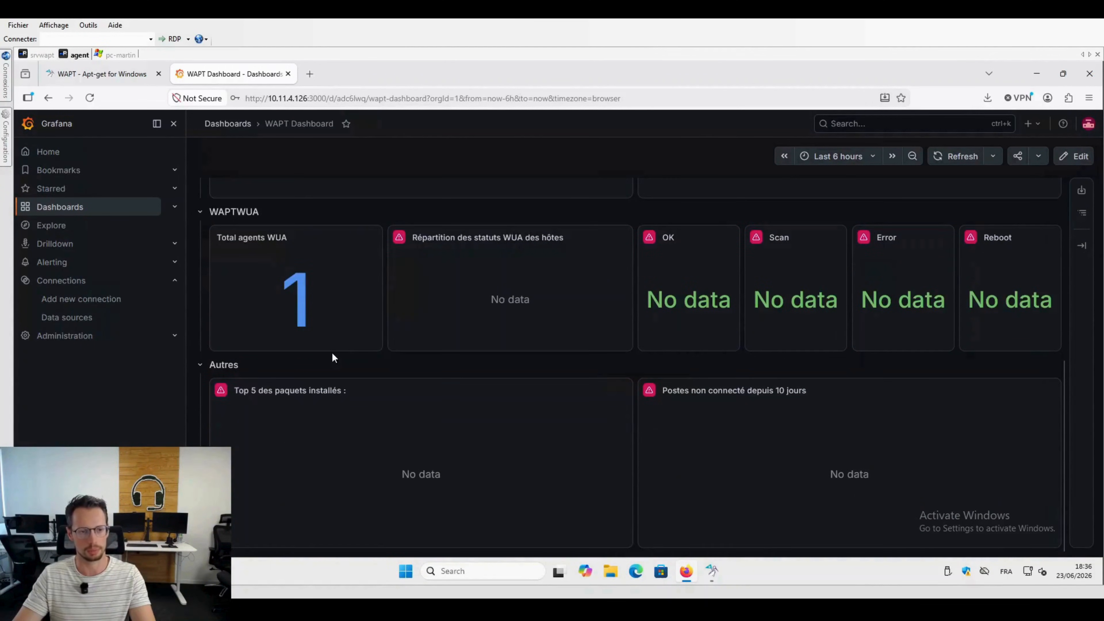
scroll(331, 353, "up", 6)
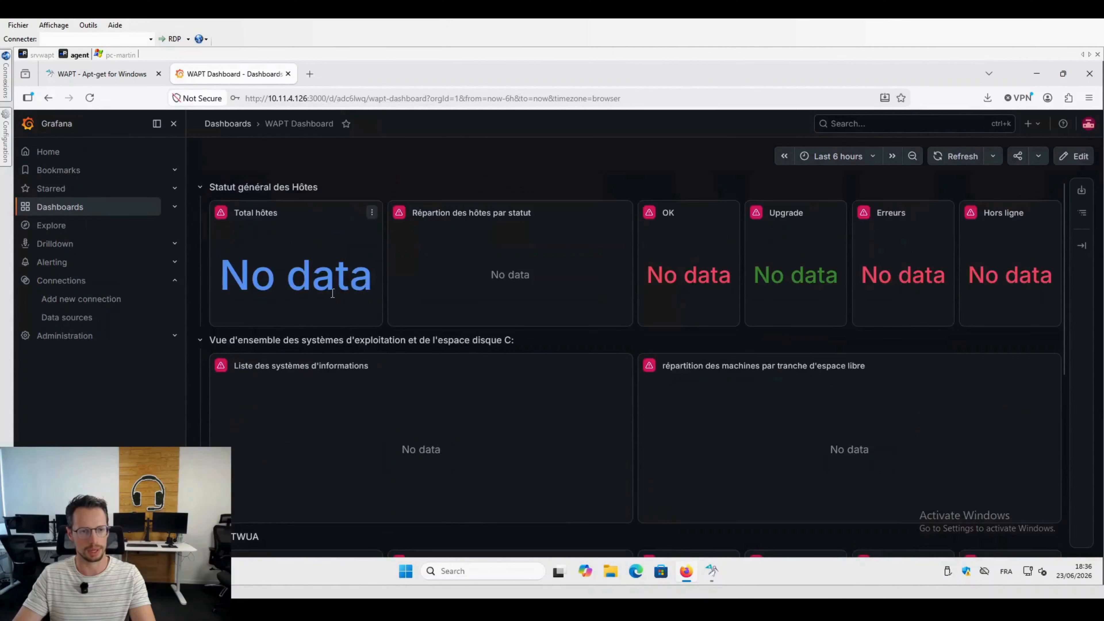
Step: Run the existing query of the Total hôtes panel and save the dashboard without a change note, returning to the dashboard view
left_click(370, 213)
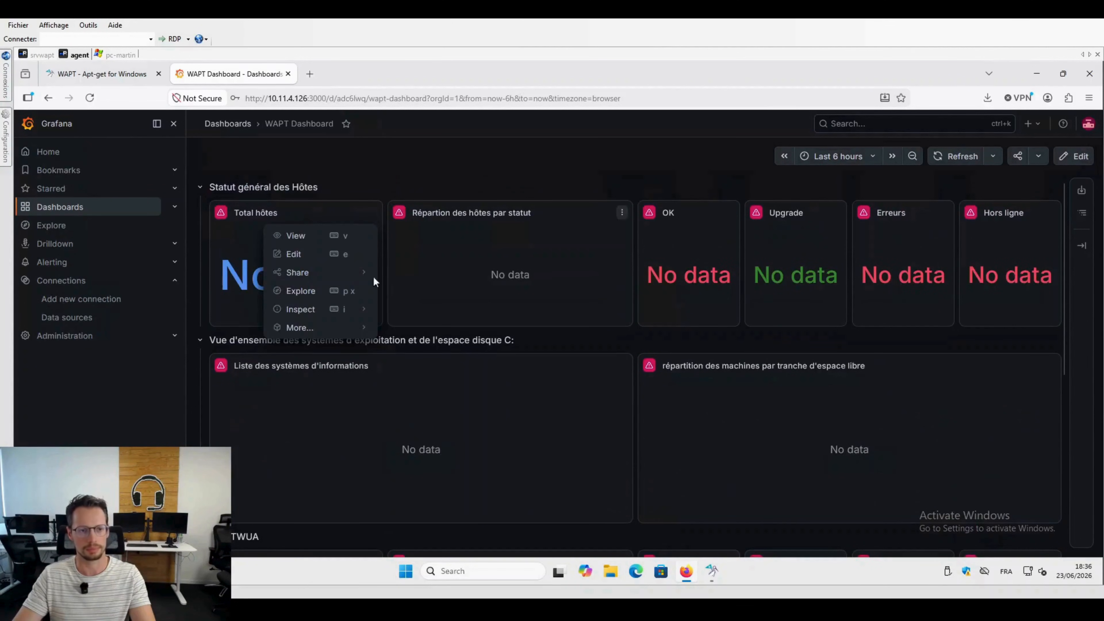
left_click(323, 253)
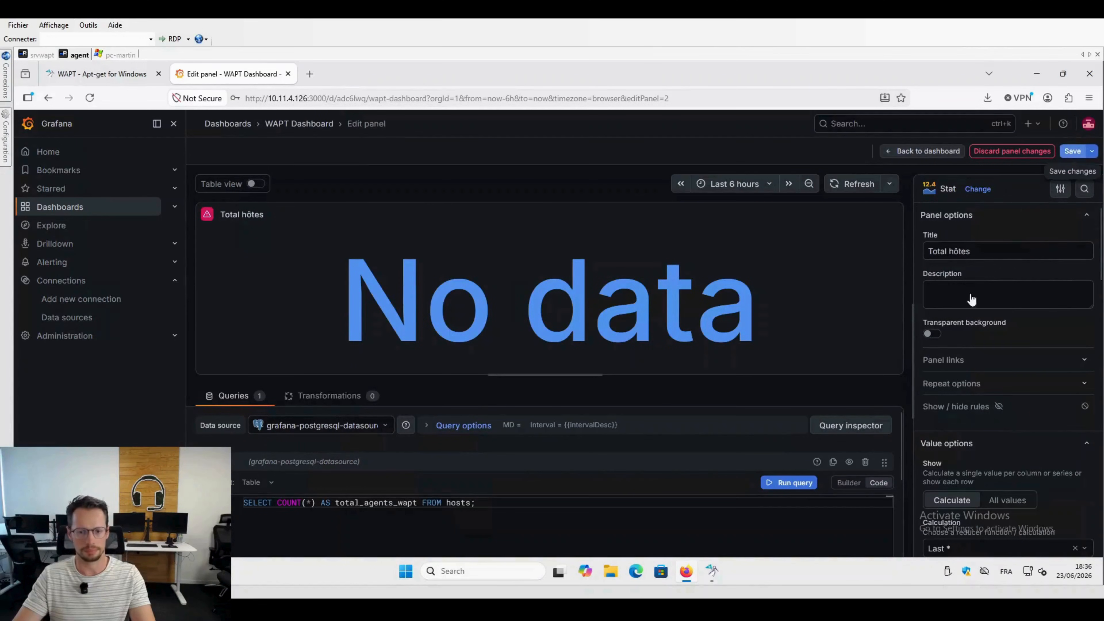
left_click(792, 484)
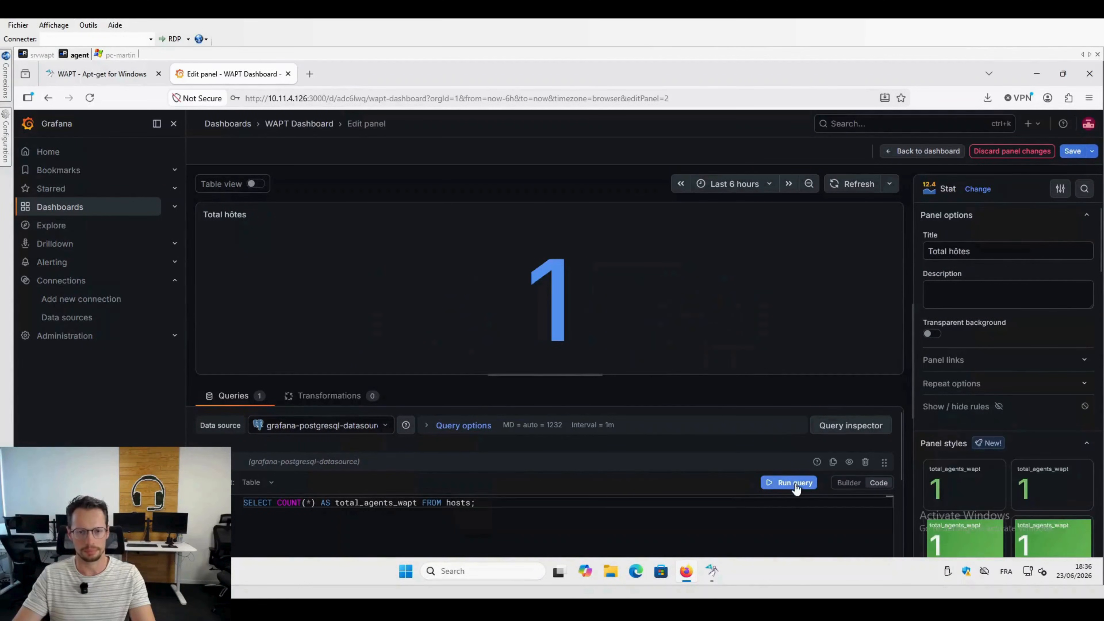
left_click(1072, 151)
left_click(636, 302)
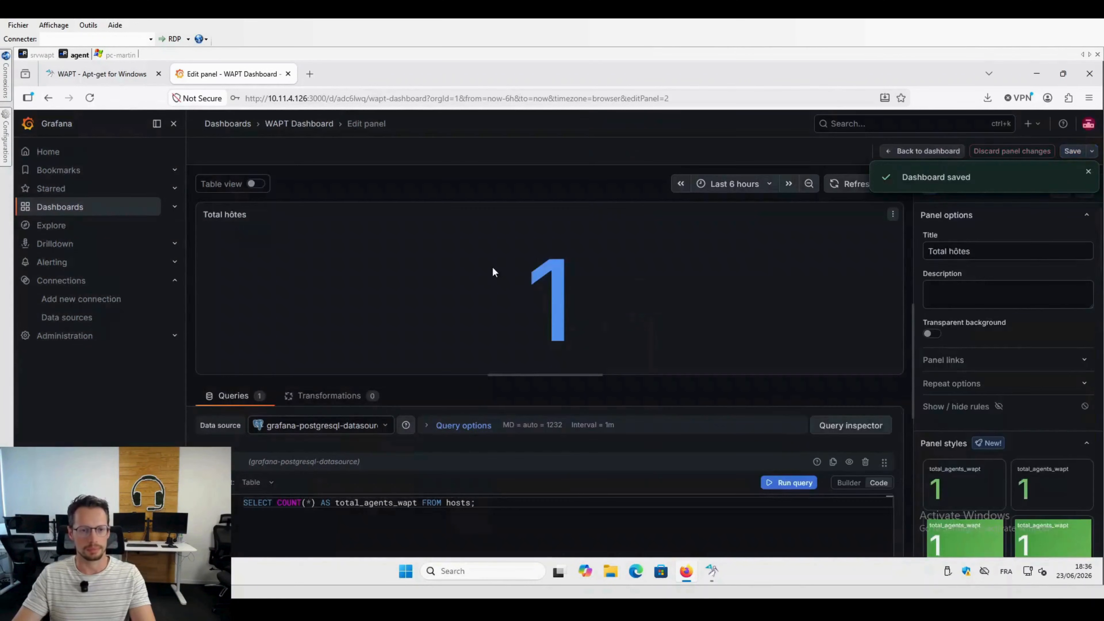
left_click(913, 152)
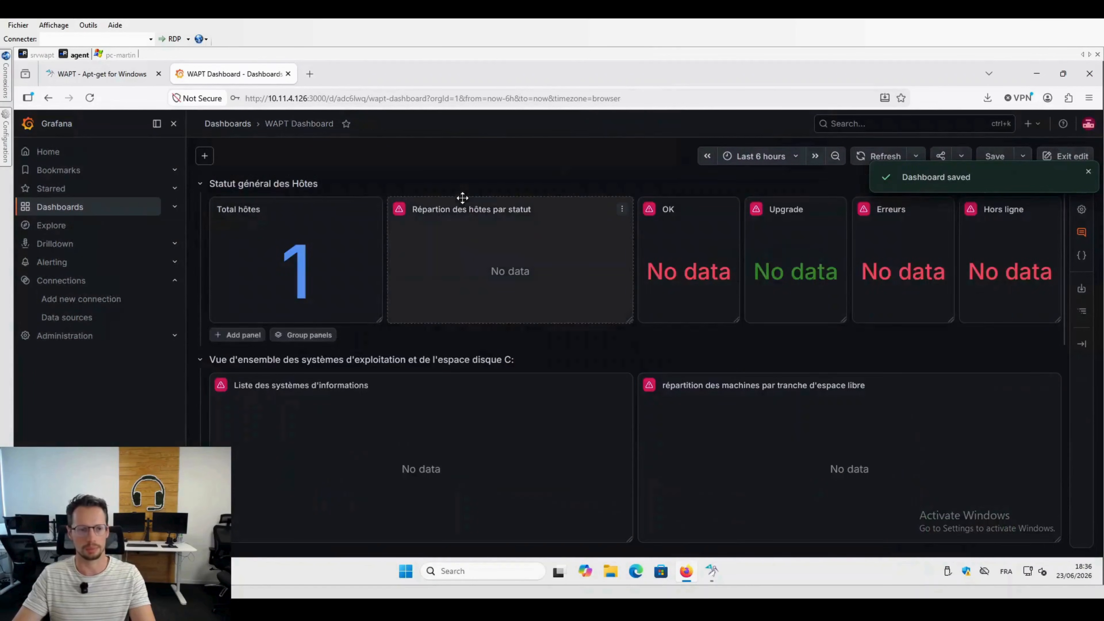
Step: Run the existing query of the Répartion des hôtes par statut pie chart and save the dashboard without a note, returning to the dashboard view
left_click(539, 278)
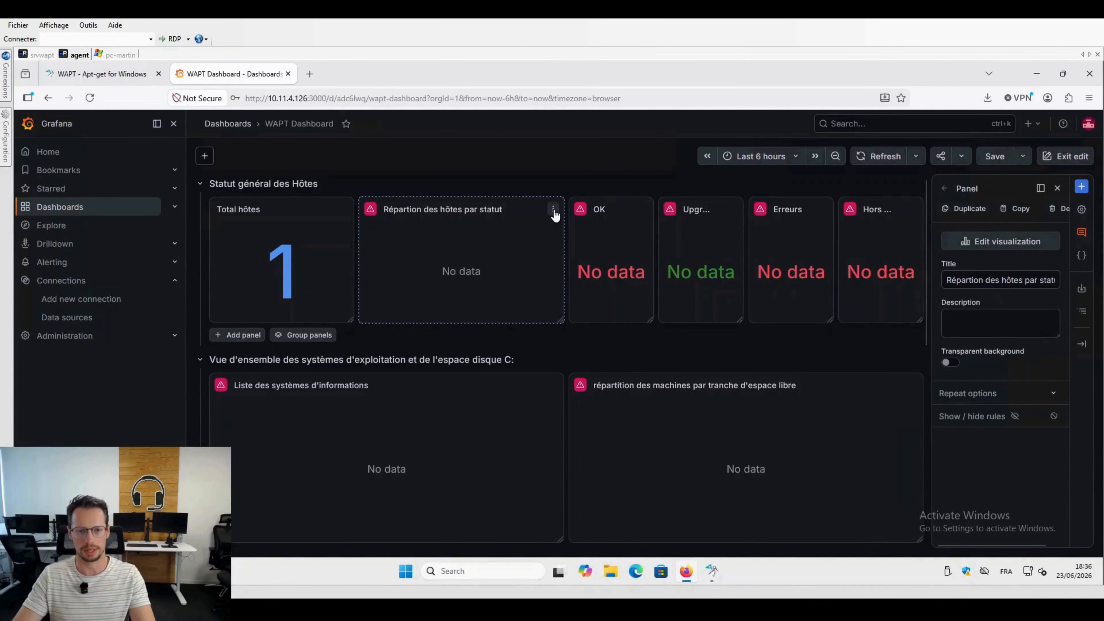
left_click(553, 210)
left_click(487, 249)
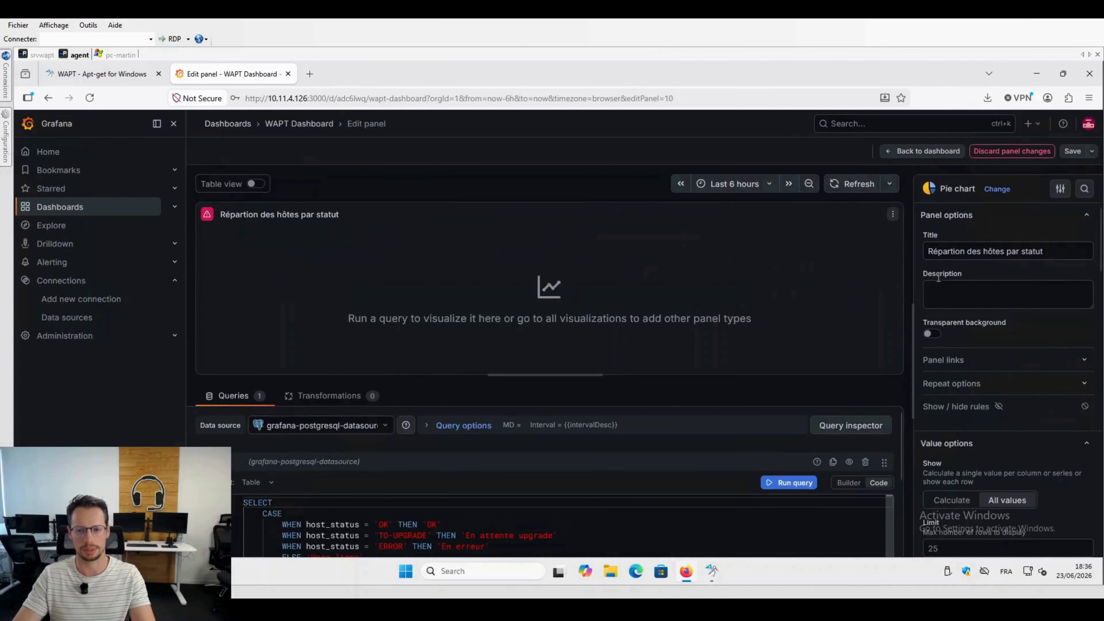
left_click(1070, 151)
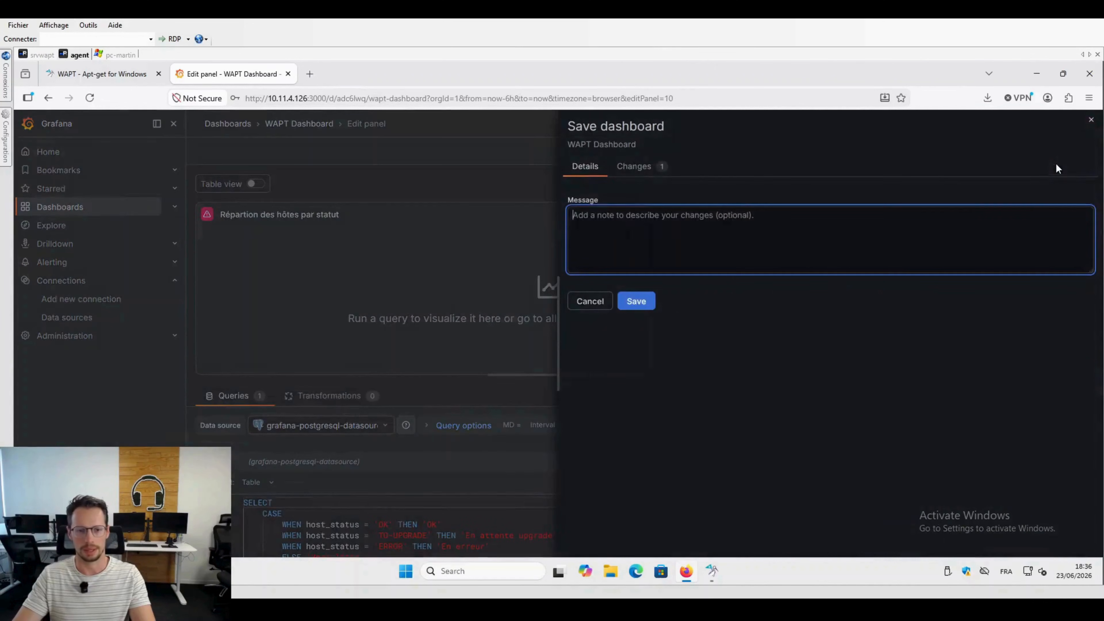
left_click(601, 302)
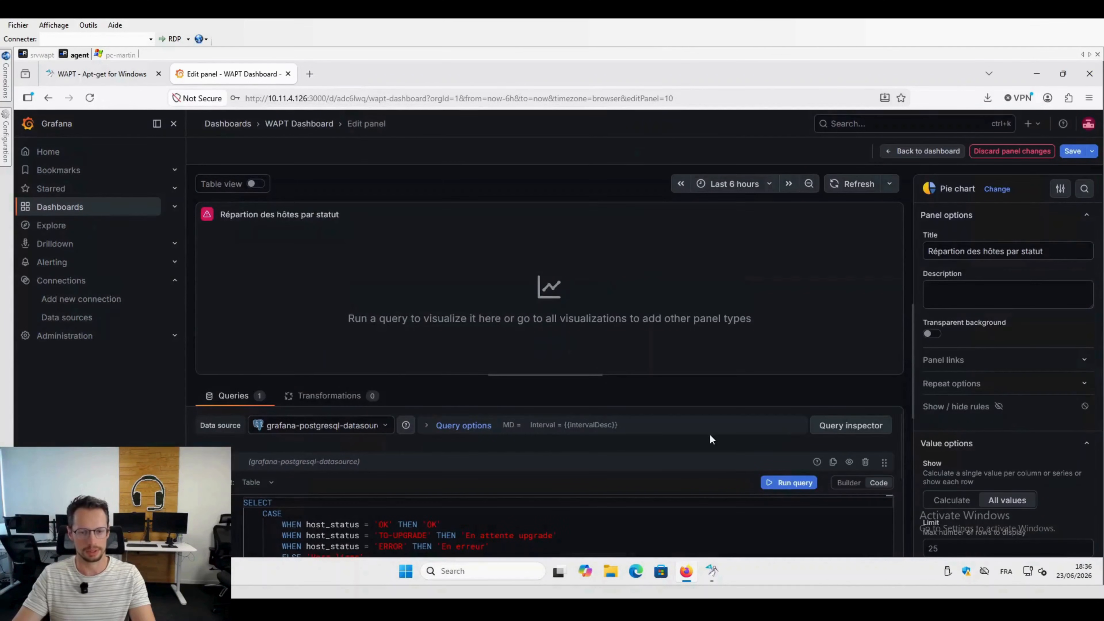
left_click(792, 482)
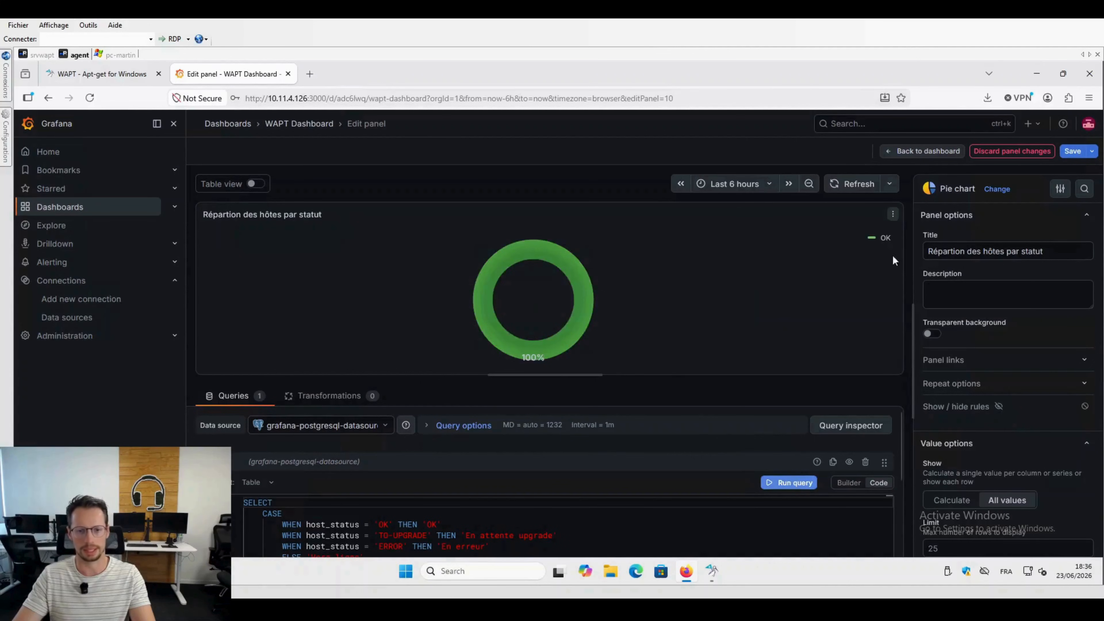
left_click(1073, 157)
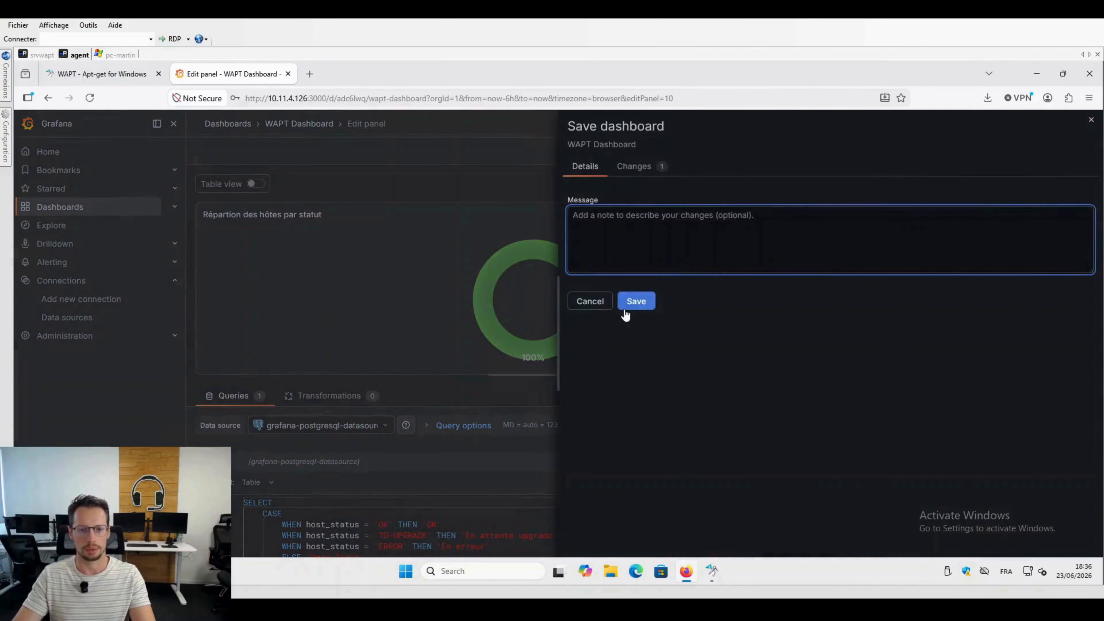
left_click(631, 303)
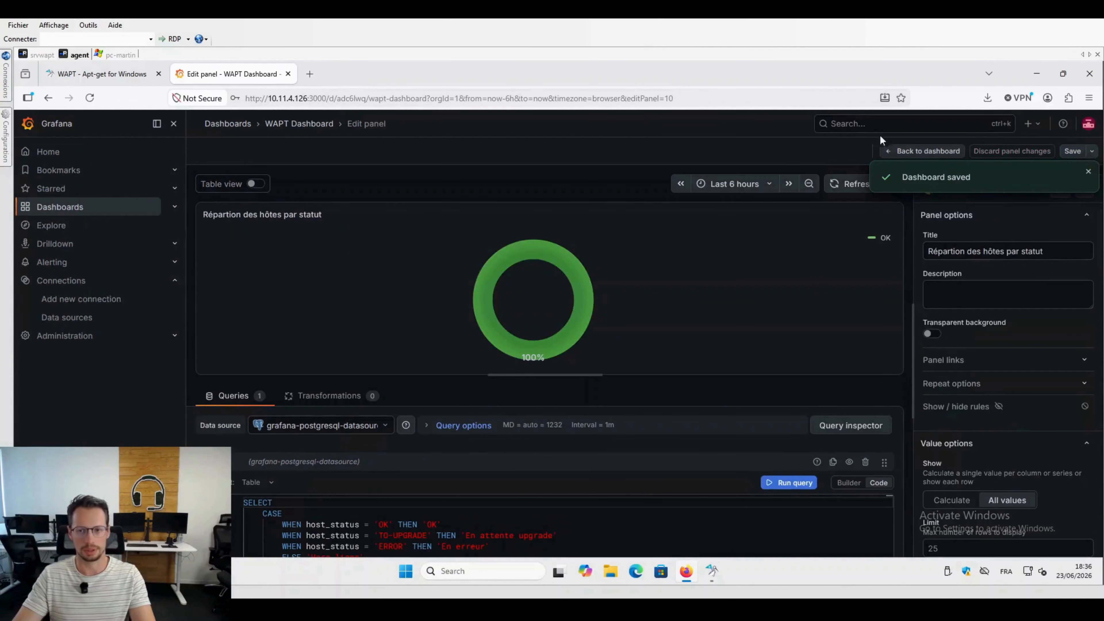
left_click(908, 152)
Step: Close the export view in the other remote session and compare the original WAPT Dashboard with the imported copy in the agent session
scroll(581, 317, "down", 7)
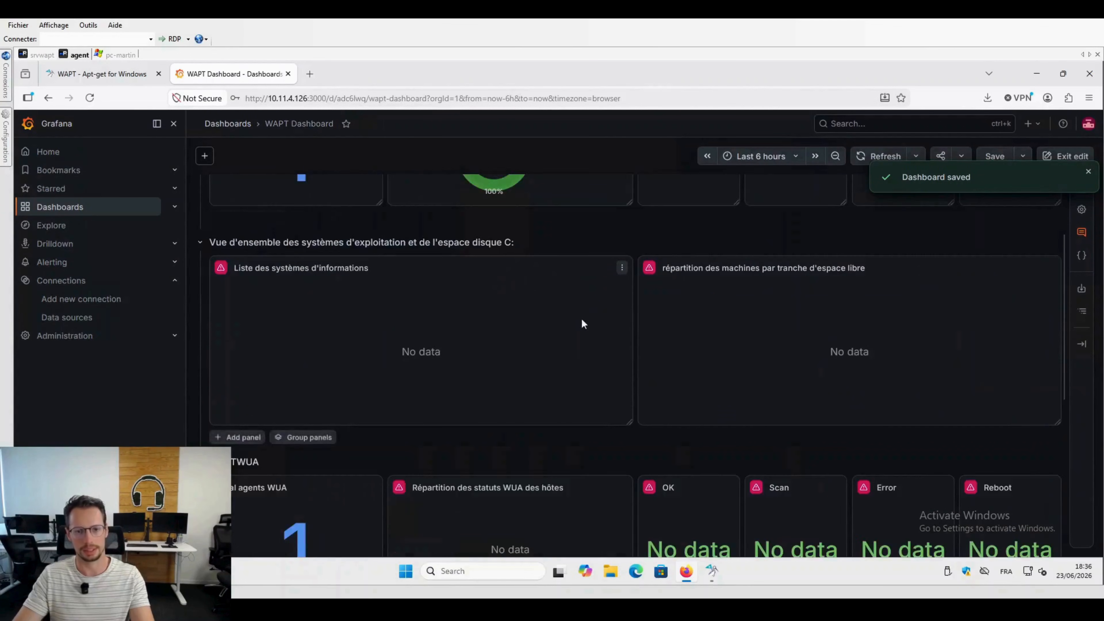
left_click(118, 55)
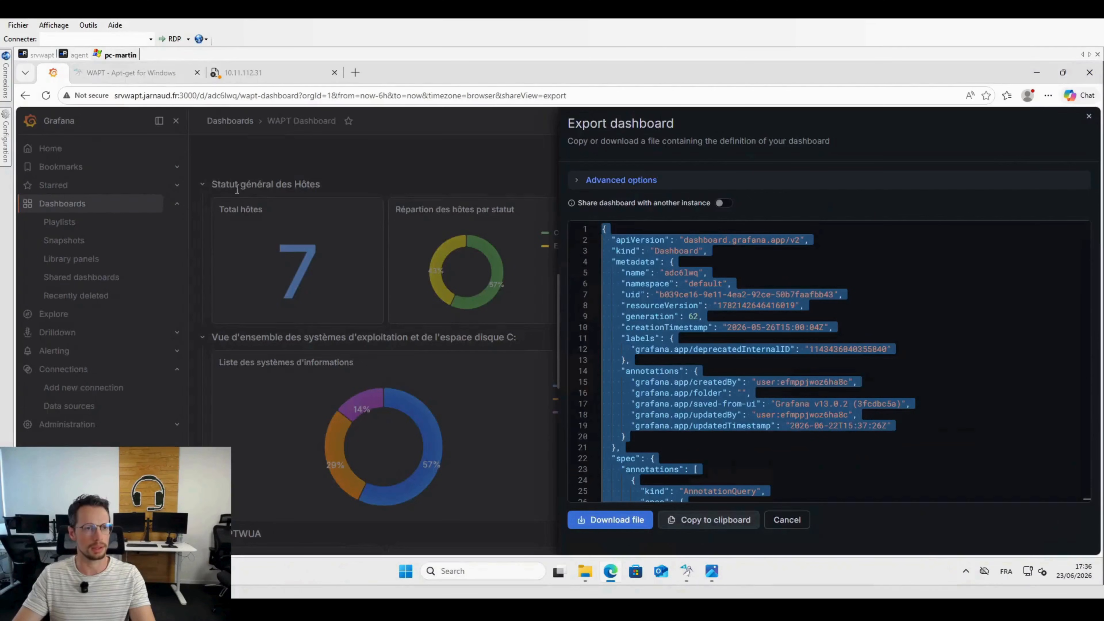
left_click(1088, 116)
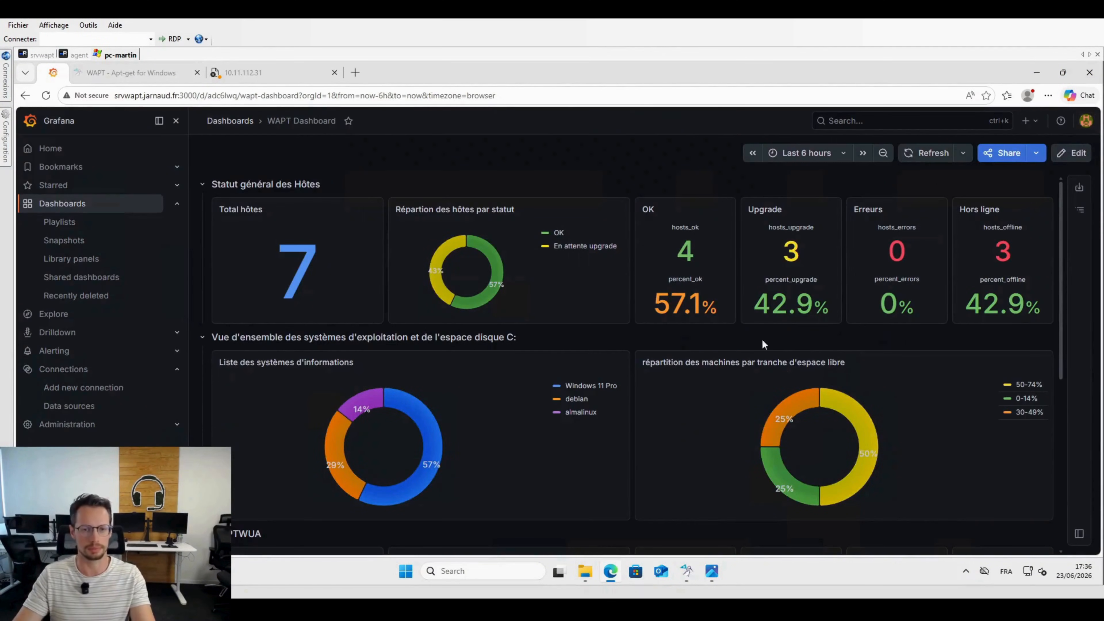
left_click(78, 56)
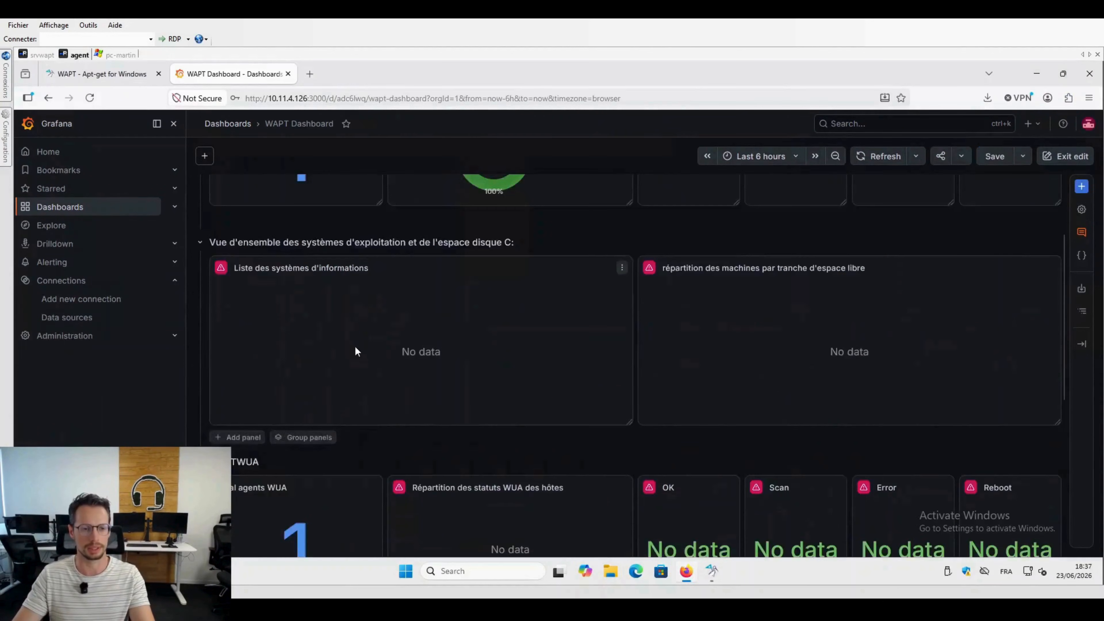
left_click(122, 55)
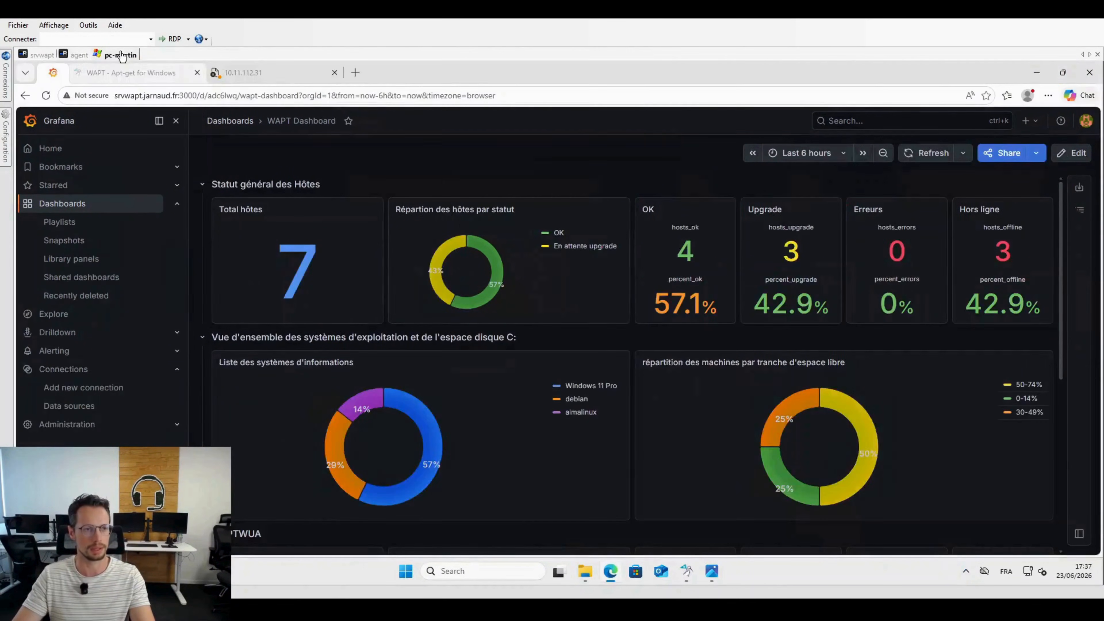